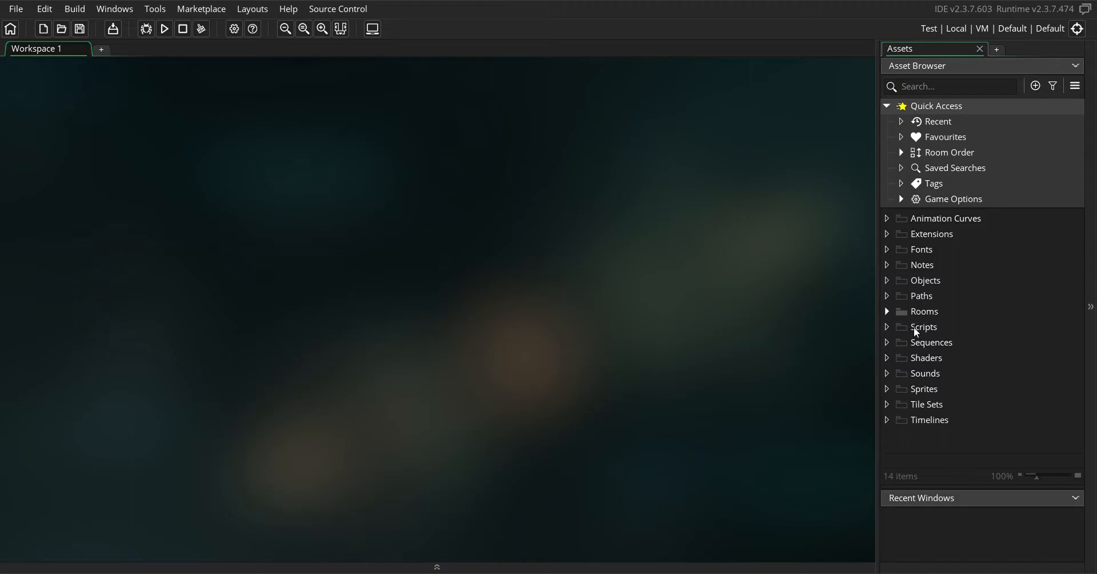
Open Room1 from the Rooms group to view its full grid in the room editor
left_click(888, 312)
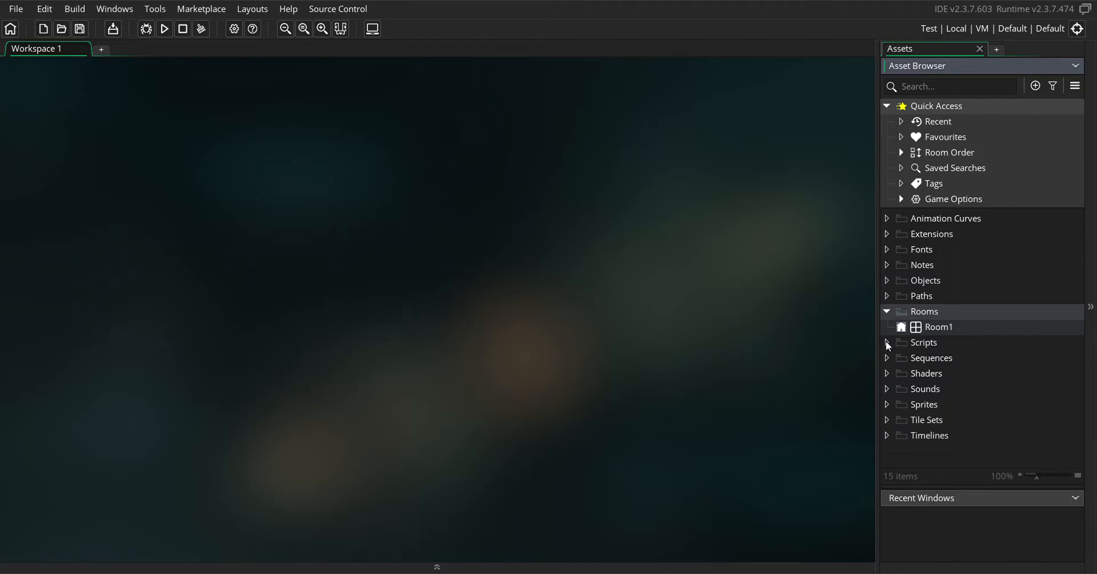
left_click(934, 330)
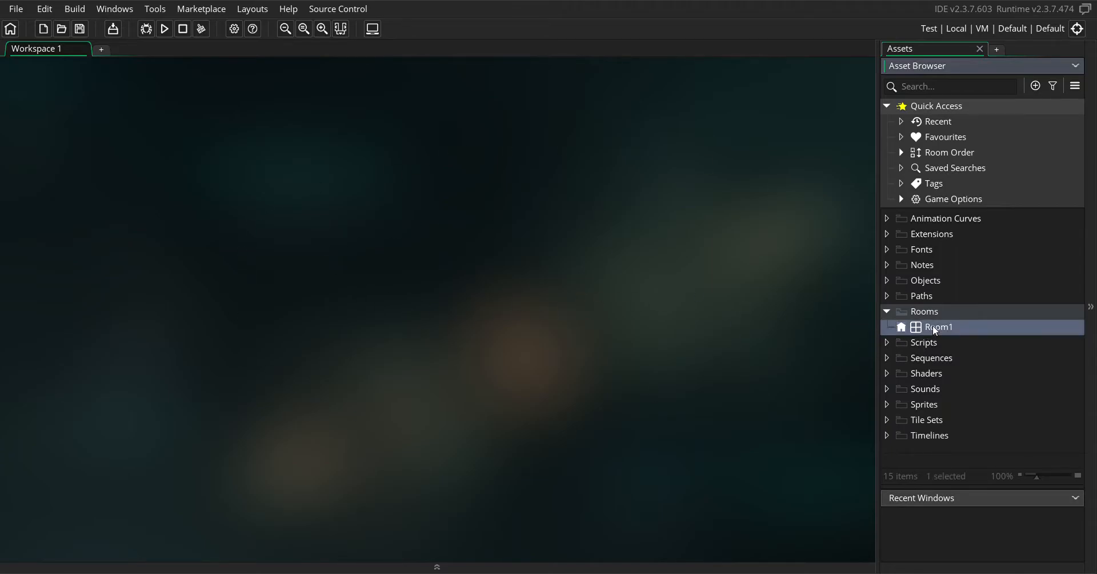
double_click(931, 325)
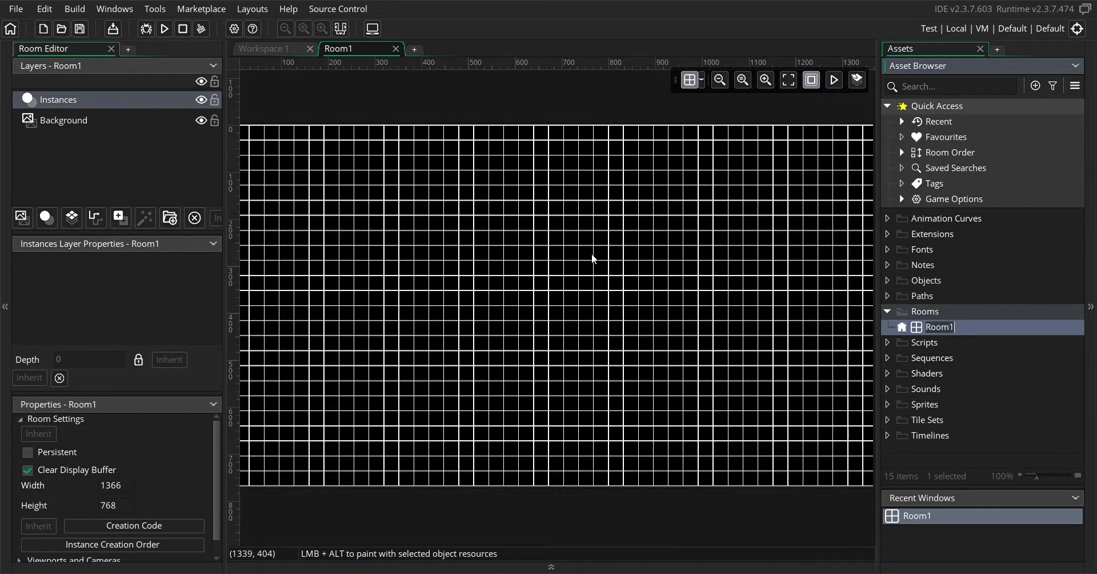
left_click(720, 80)
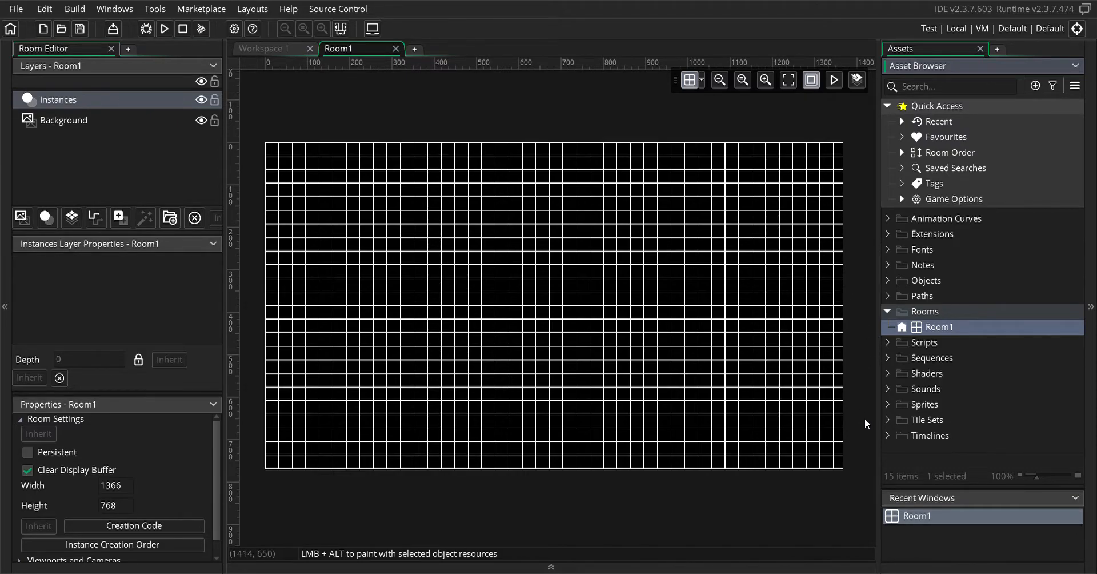
Create a new sprite in the Sprites group of the asset browser
left_click(924, 403)
right_click(923, 403)
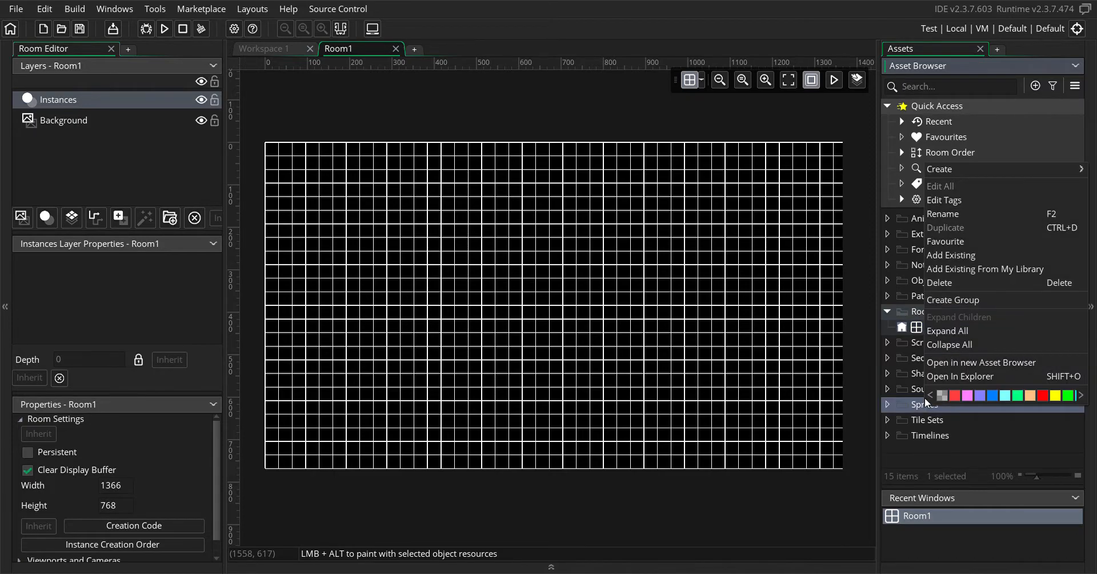
mouse_move(965, 169)
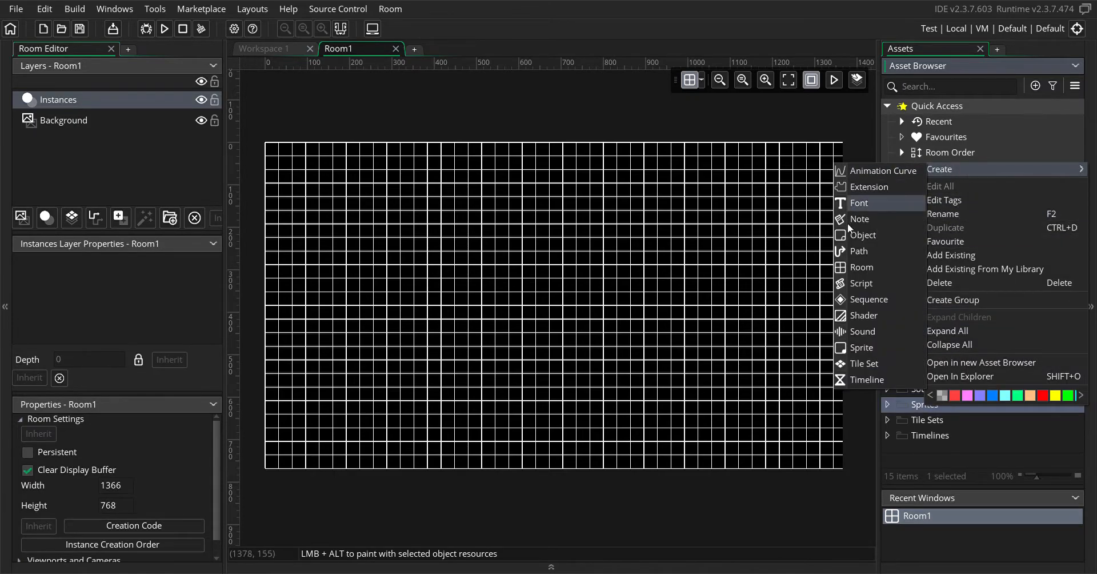
left_click(878, 349)
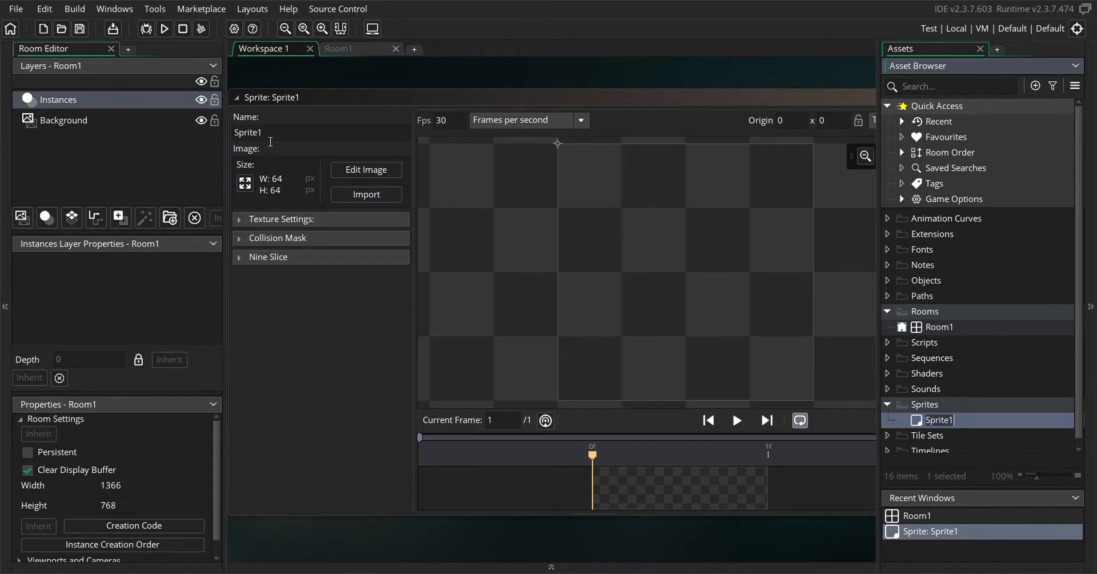
Name the new sprite spr_ship
key("BackSpace")
type("spr")
key("BackSpace")
key("BackSpace")
type("_")
key("BackSpace")
type("spr_ship")
key("Return")
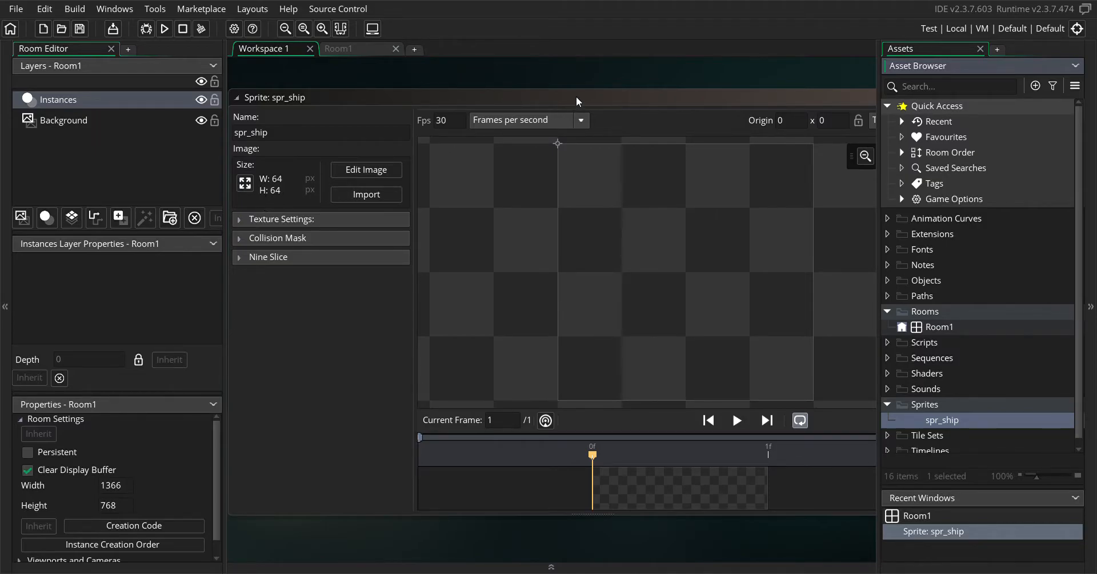
Set the origin of spr_ship to Middle Centre
left_click_drag(576, 96, 571, 93)
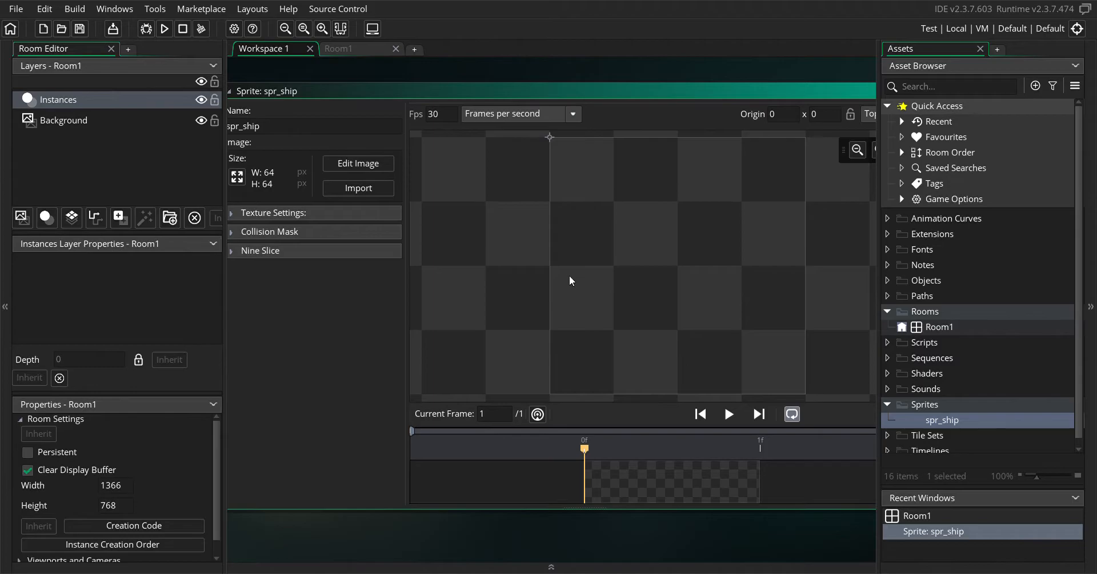
left_click_drag(624, 96, 573, 96)
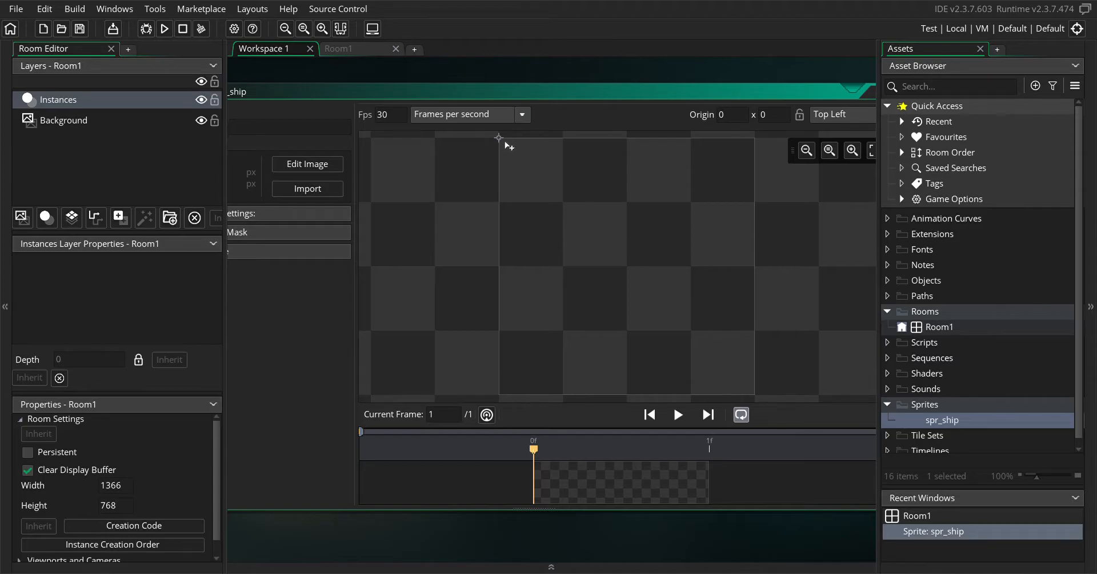
left_click_drag(578, 98, 539, 105)
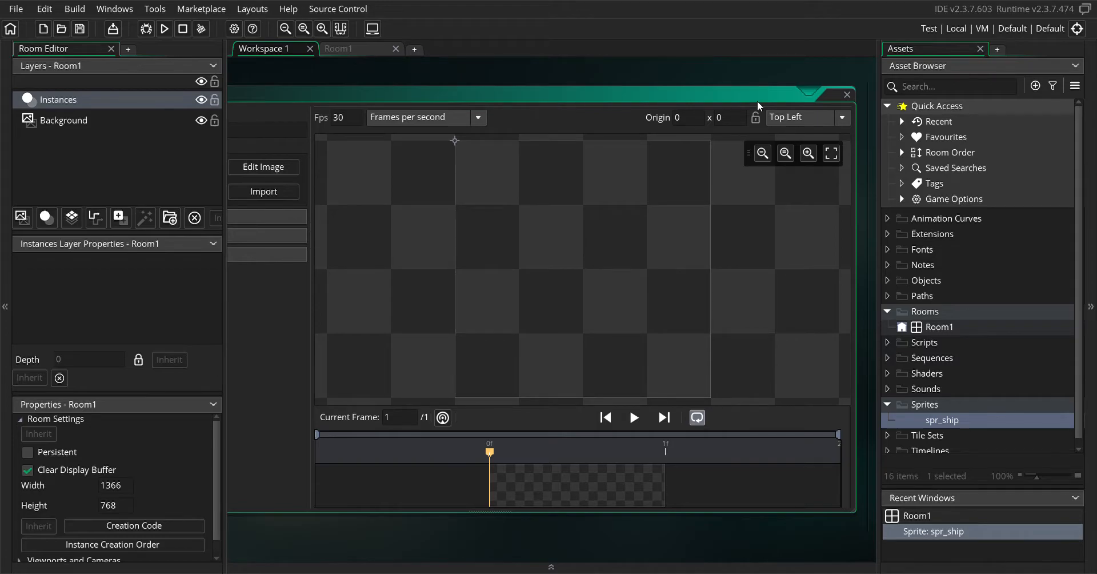
left_click(843, 117)
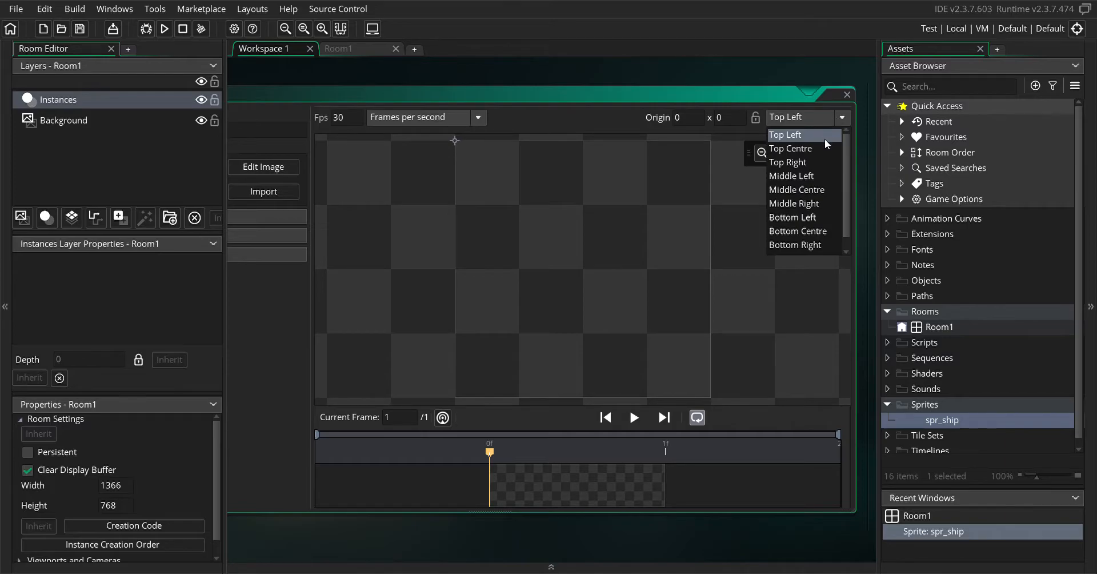
left_click(815, 195)
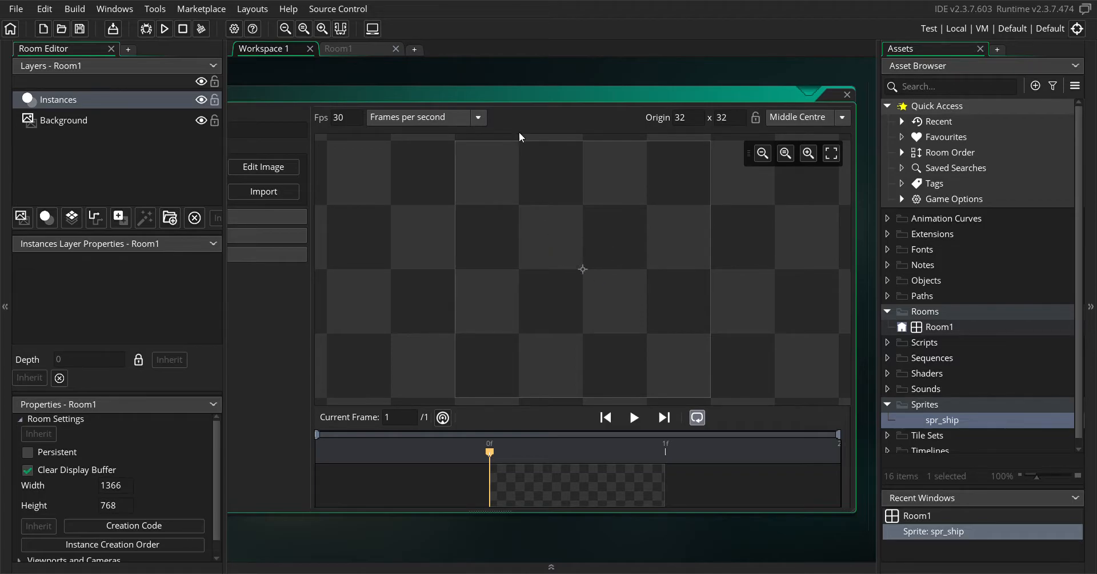
Review the Scale Image and Resize Canvas options in spr_ship's resize properties and close them without applying anything
left_click_drag(451, 100, 602, 95)
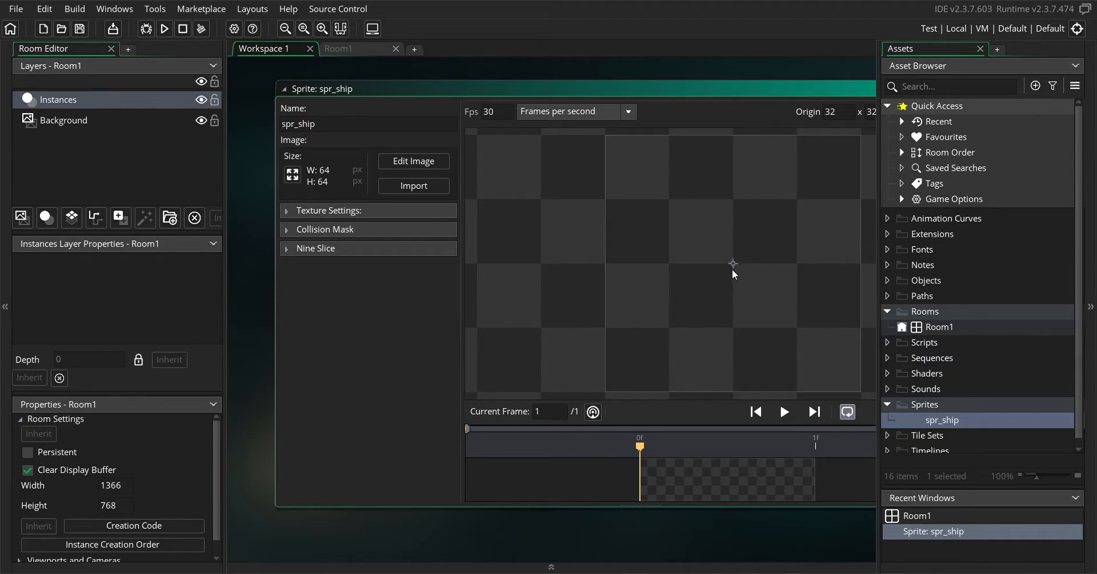
left_click(294, 175)
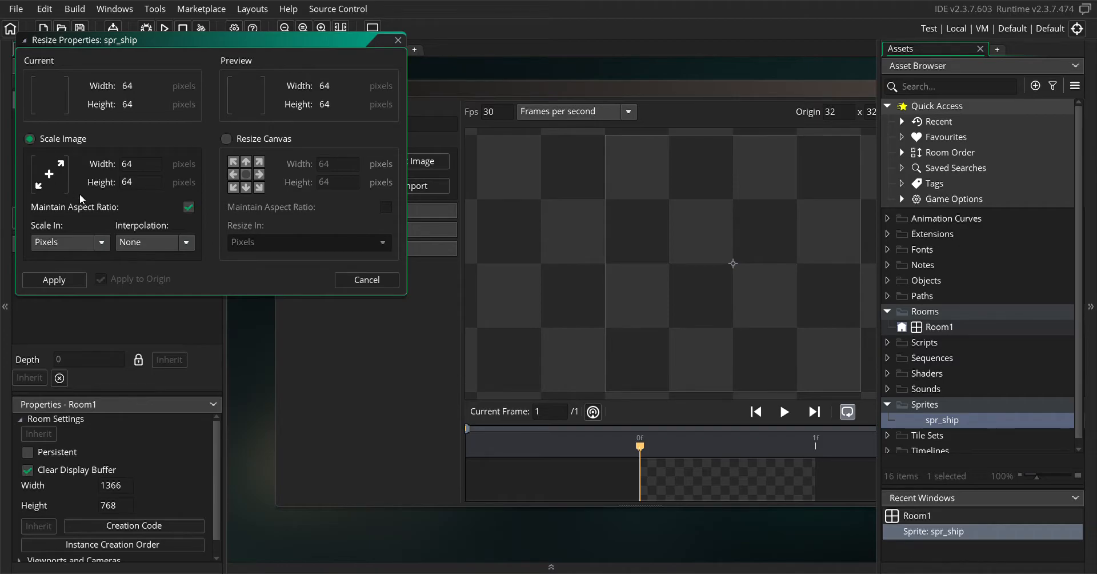
left_click(227, 140)
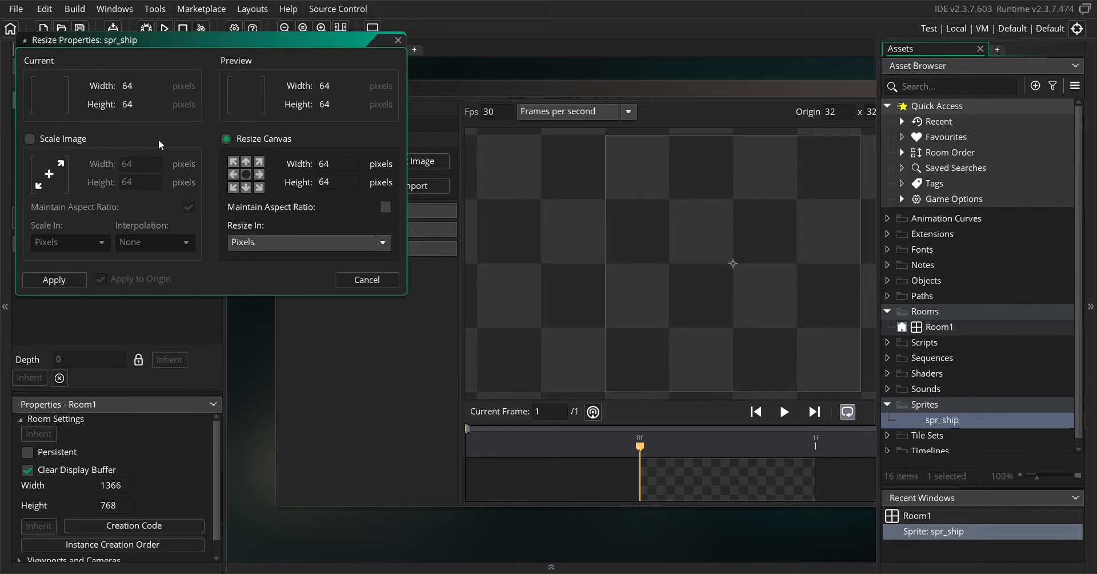
left_click(30, 141)
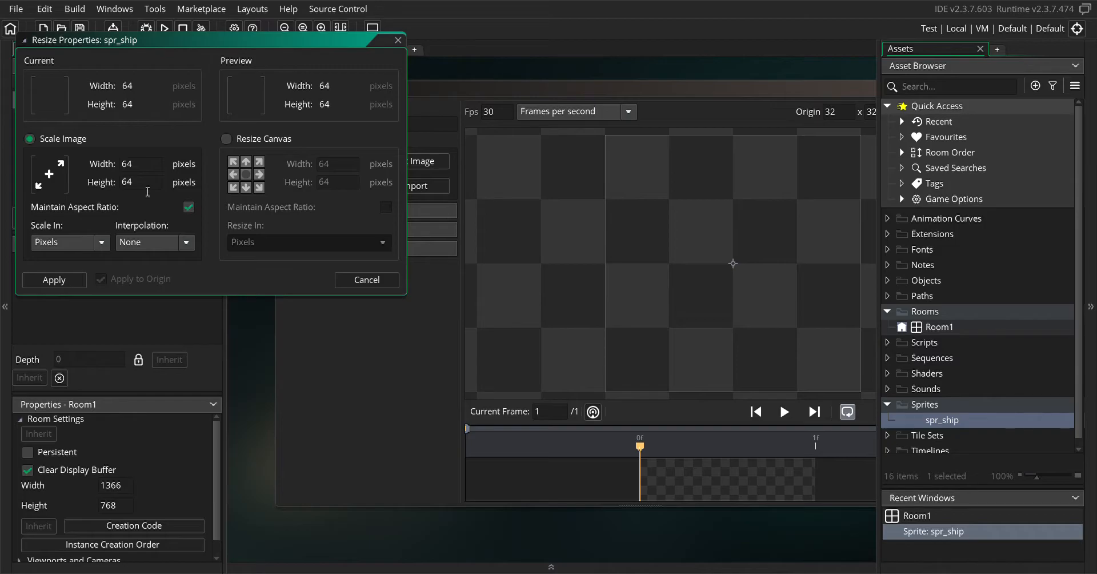
left_click(349, 277)
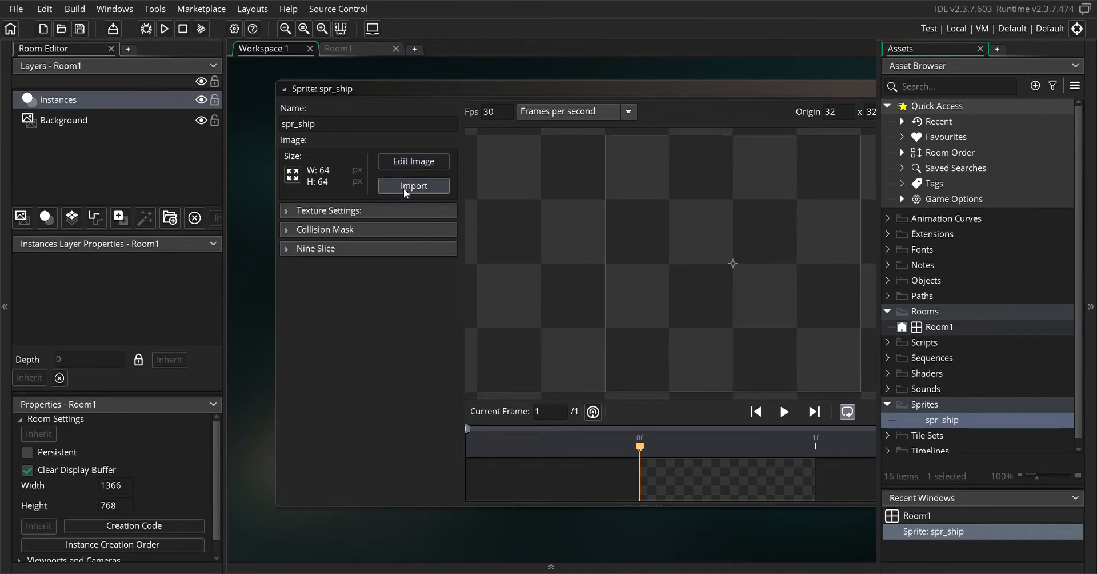
Open the blank image of spr_ship for editing
left_click(404, 162)
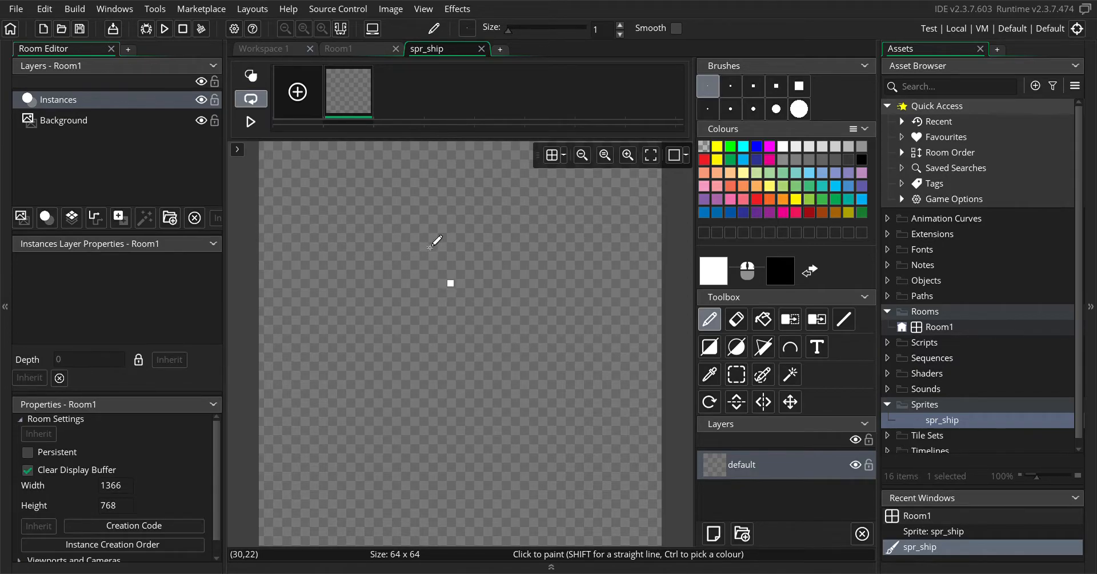
left_click(387, 11)
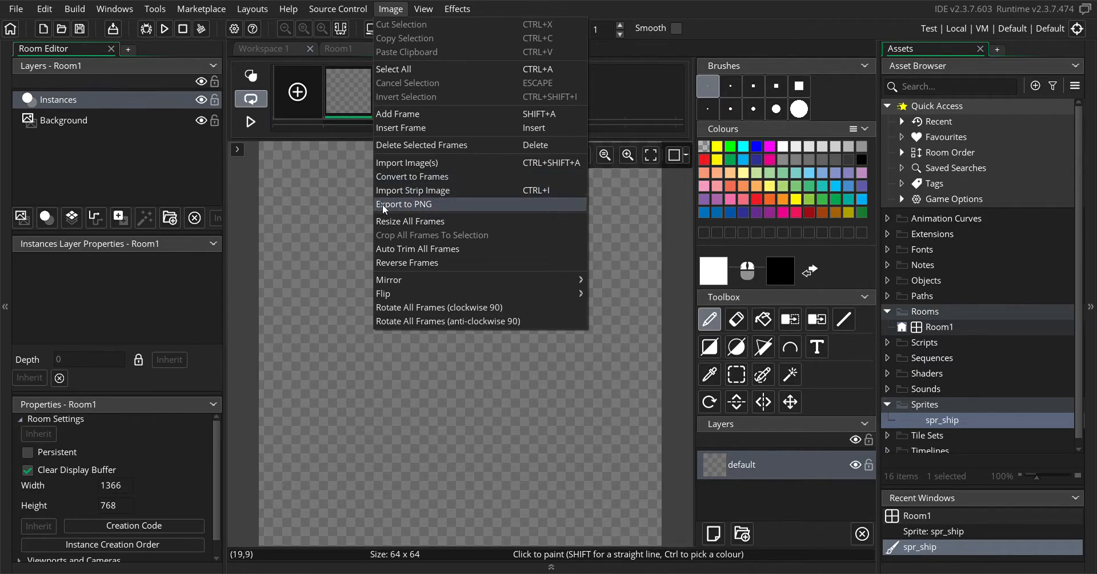
left_click(343, 301)
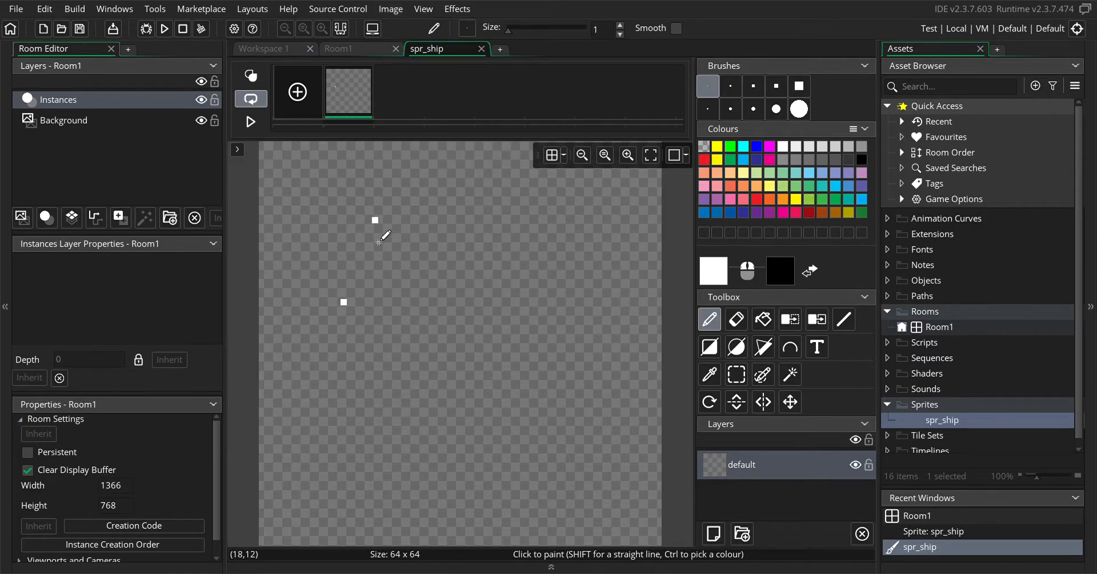
left_click(737, 319)
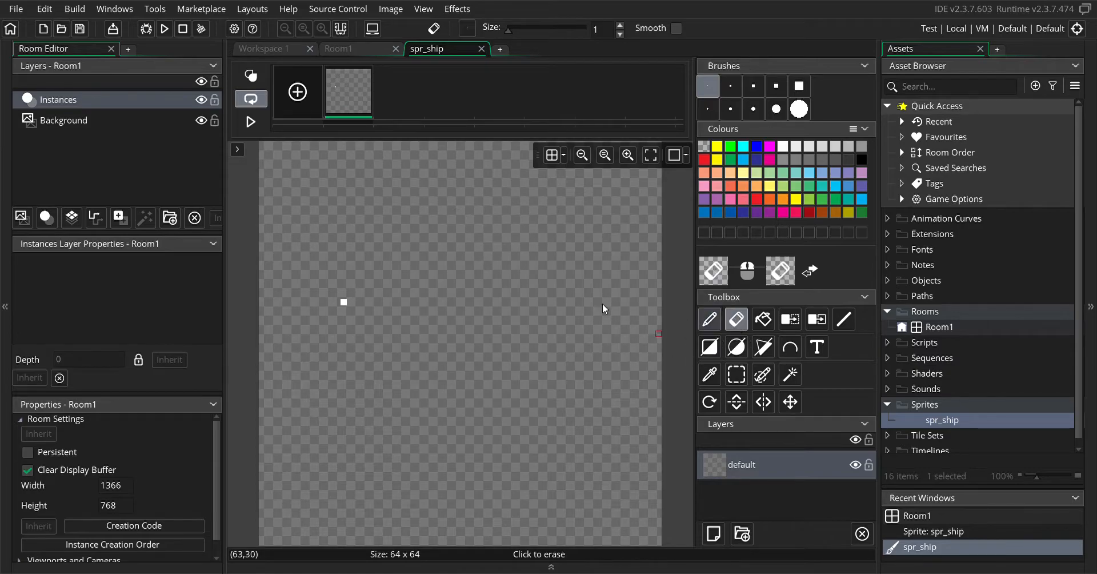
left_click(343, 302)
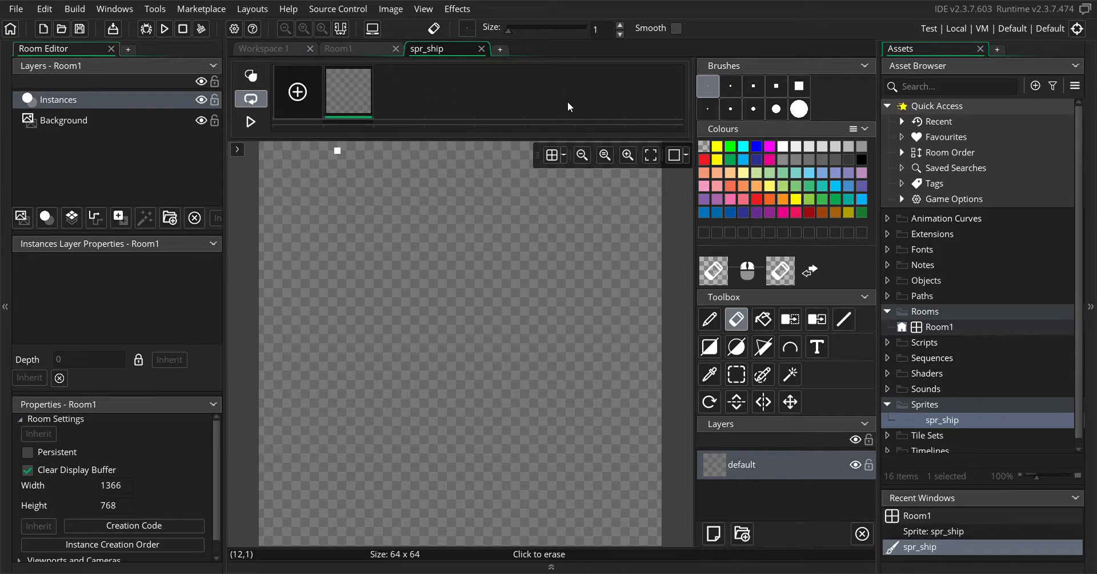
Add six empty frames to the spr_ship animation
left_click(298, 96)
left_click(299, 96)
left_click(298, 94)
left_click(297, 94)
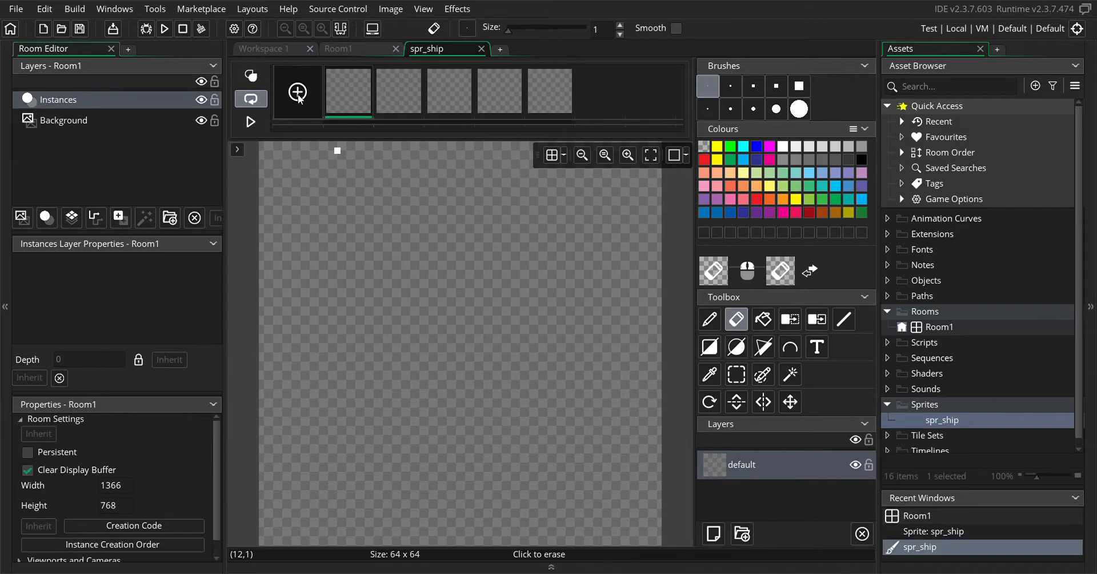
left_click(297, 94)
left_click(298, 94)
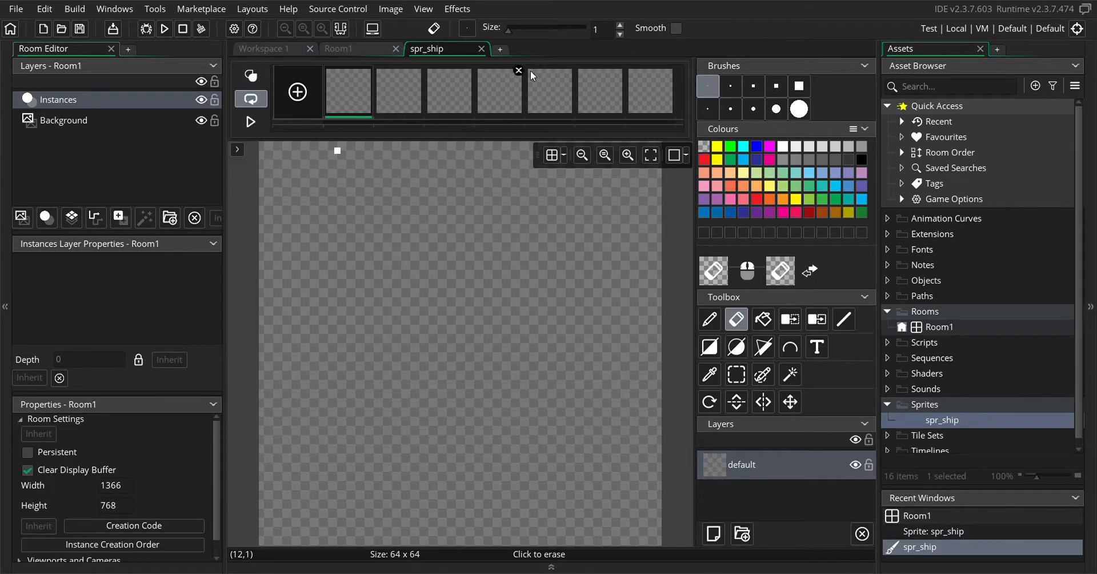
Delete the last five frames of spr_ship one by one, leaving only two frames
left_click(670, 70)
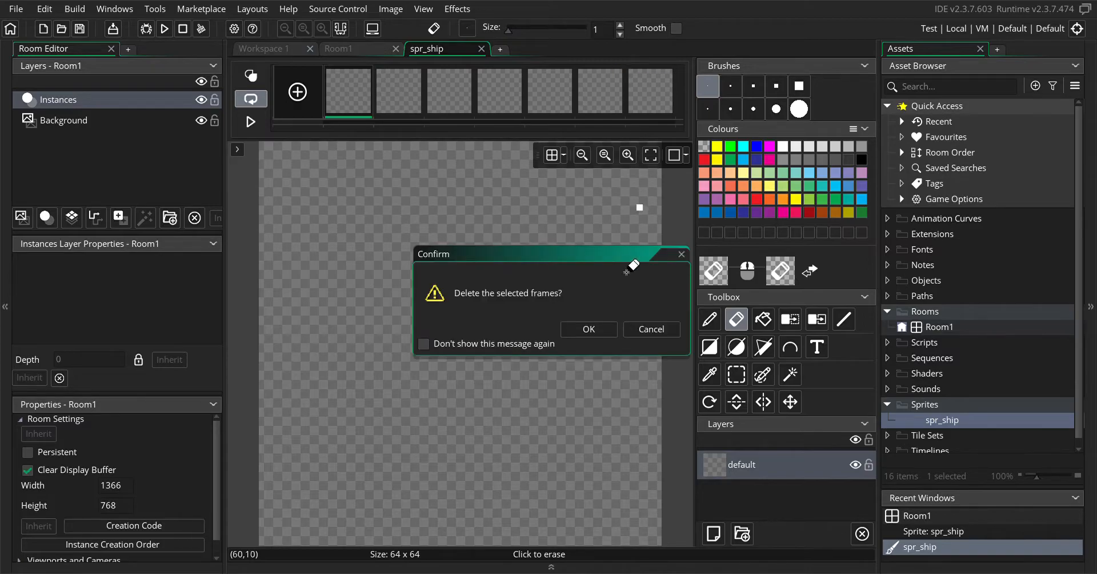
left_click(588, 329)
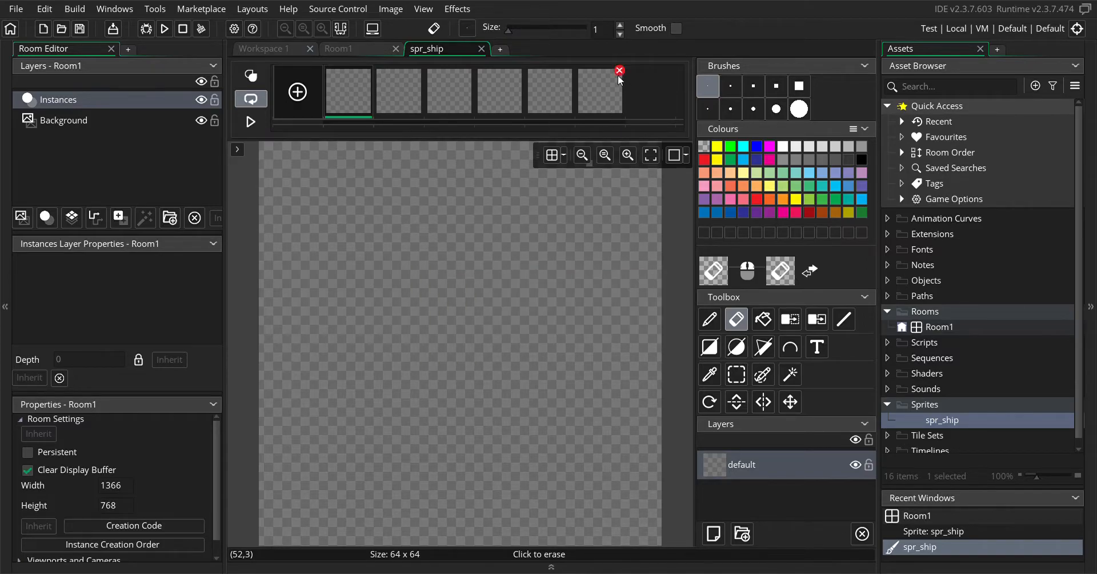
left_click(620, 71)
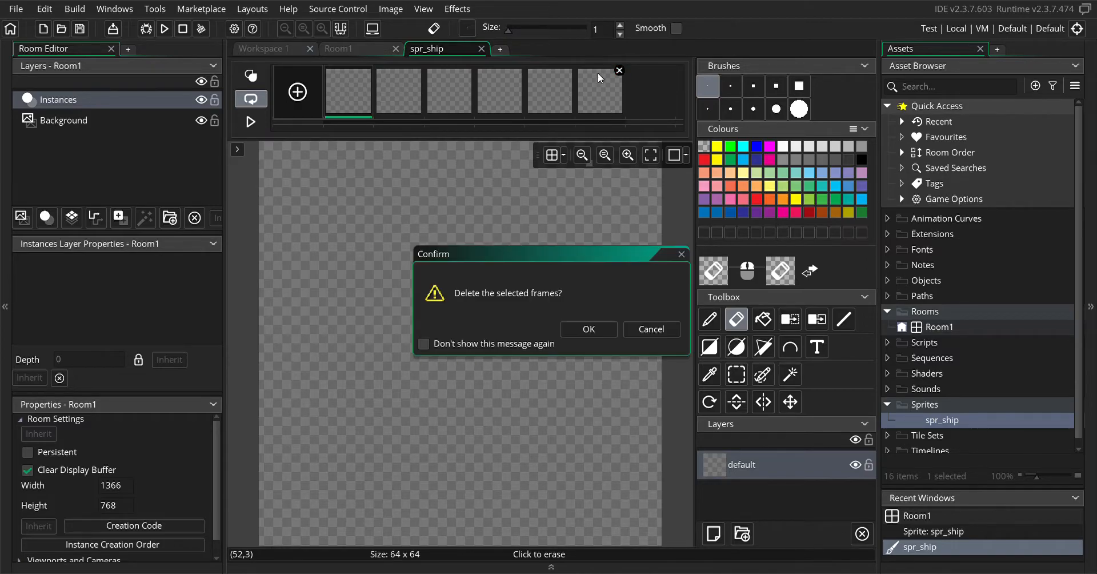
left_click(583, 329)
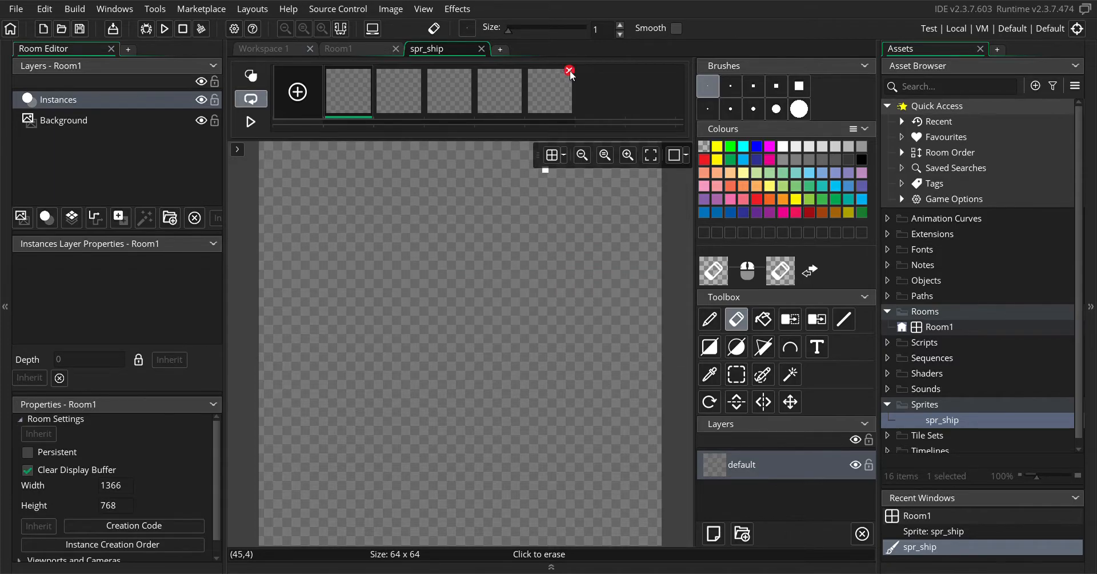
left_click(571, 72)
left_click(584, 329)
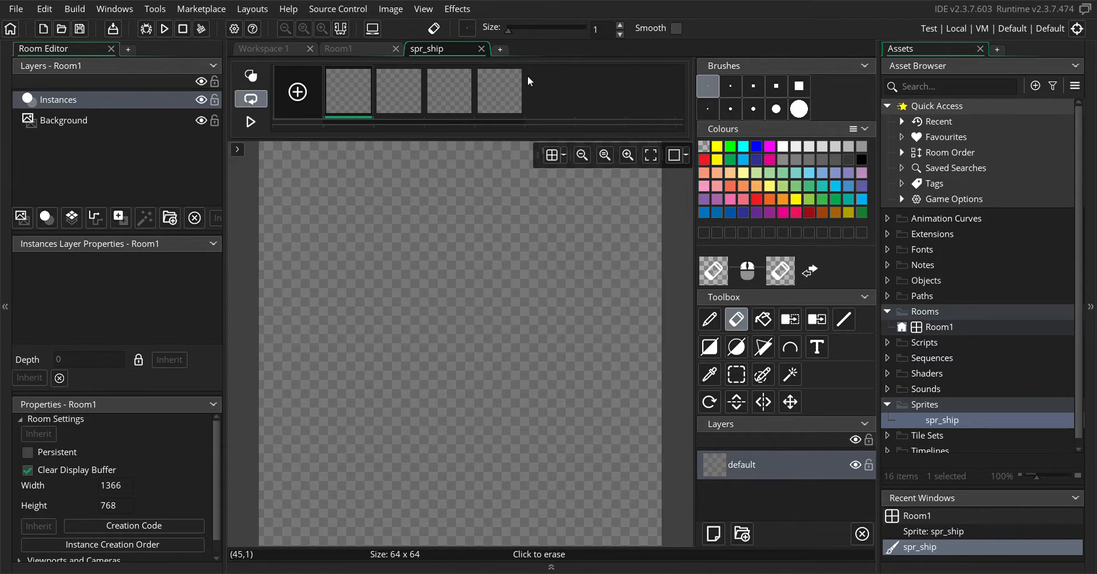
left_click(519, 71)
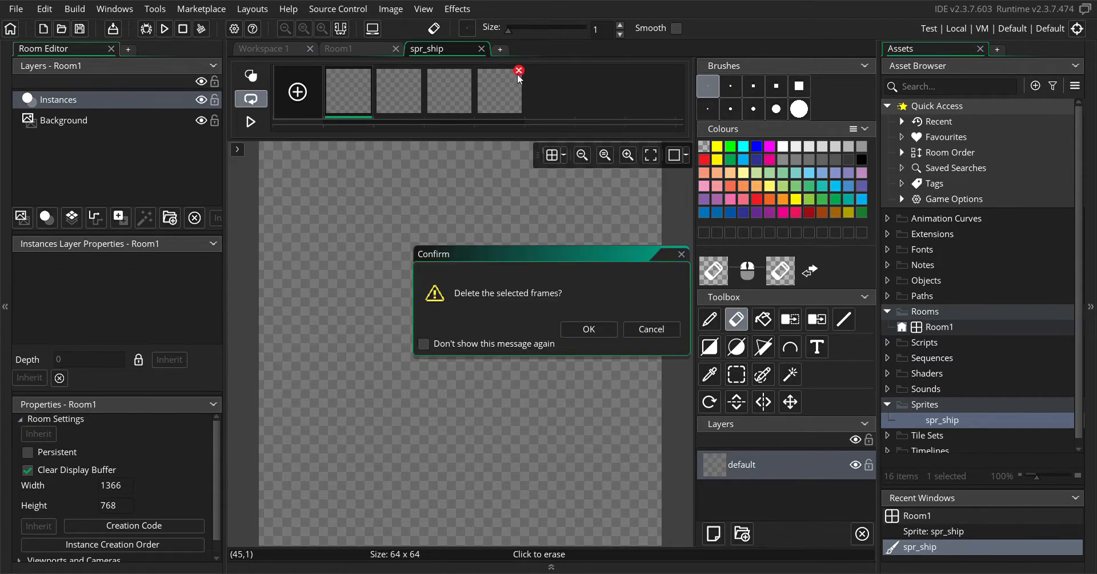
left_click(592, 328)
mouse_move(467, 96)
left_click(469, 71)
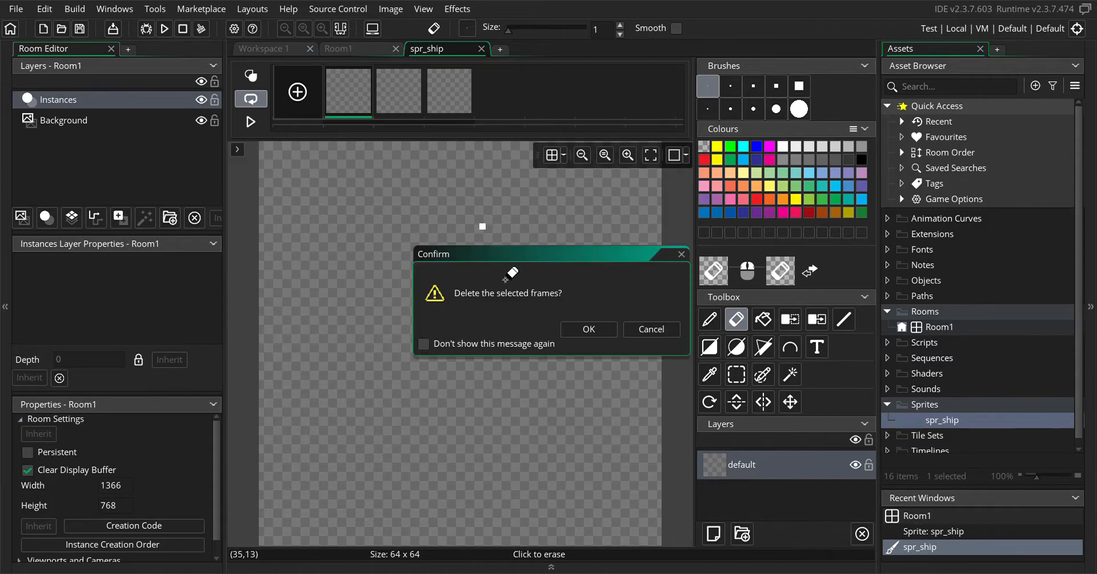
left_click(576, 329)
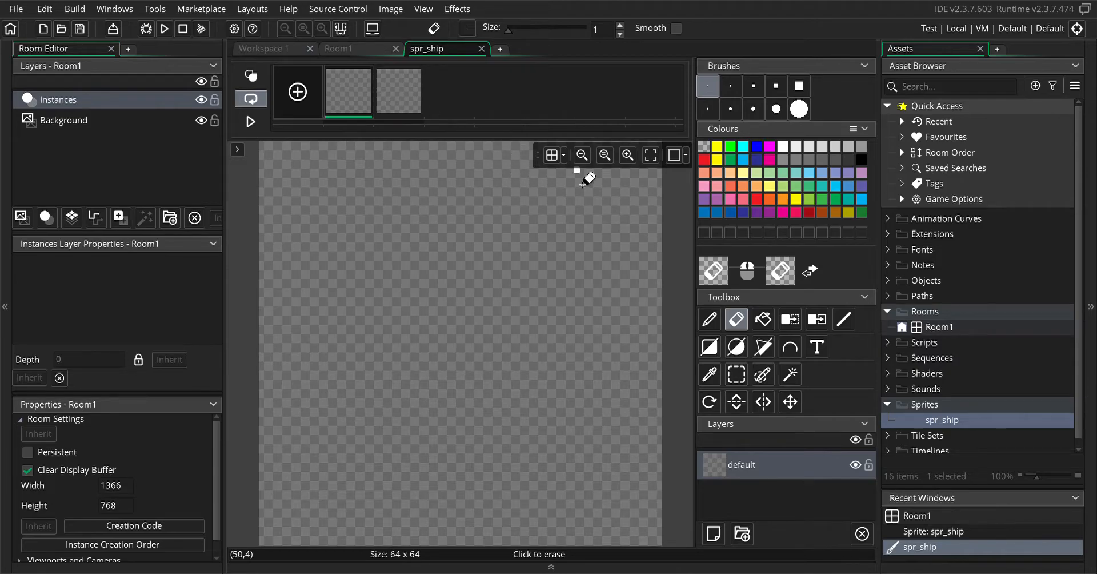
Show the grid on the spr_ship canvas and set its Grid X spacing to 4
left_click(550, 158)
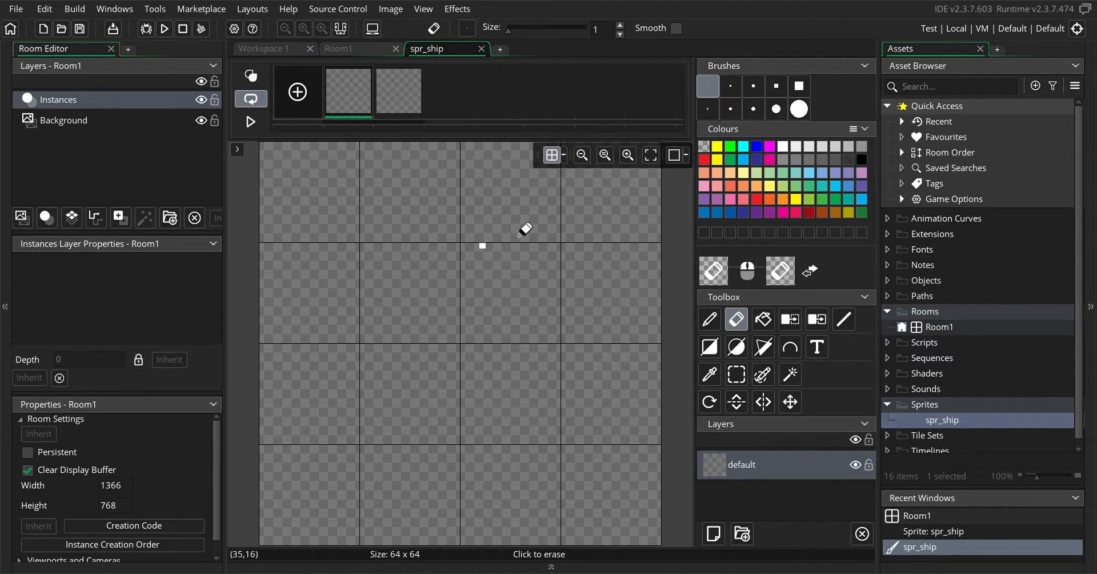
left_click(564, 159)
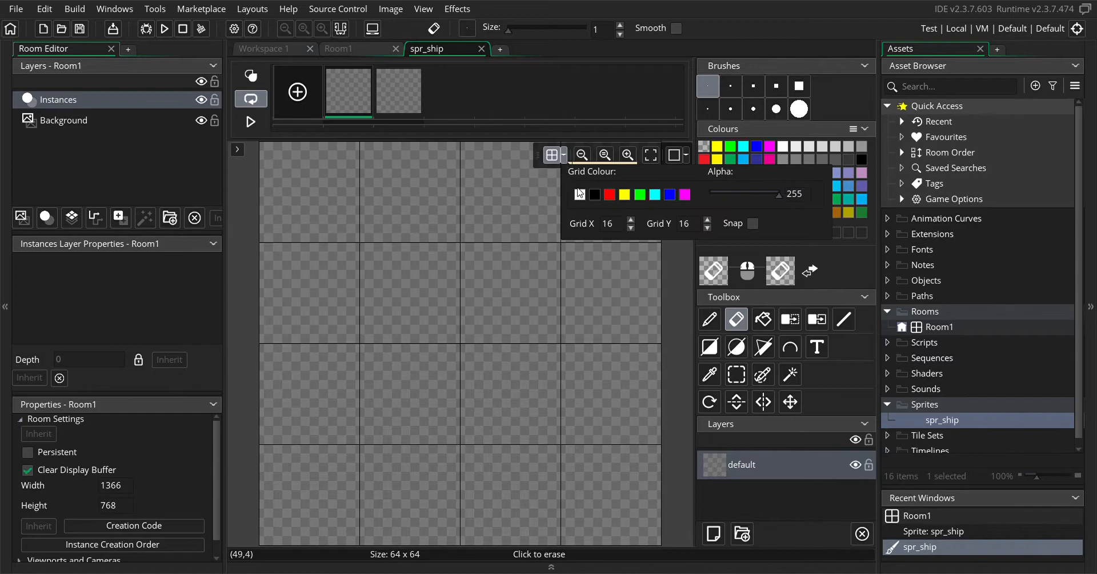
left_click(630, 228)
left_click(631, 228)
left_click(631, 228)
left_click(631, 228)
left_click(631, 228)
left_click(631, 228)
left_click(631, 229)
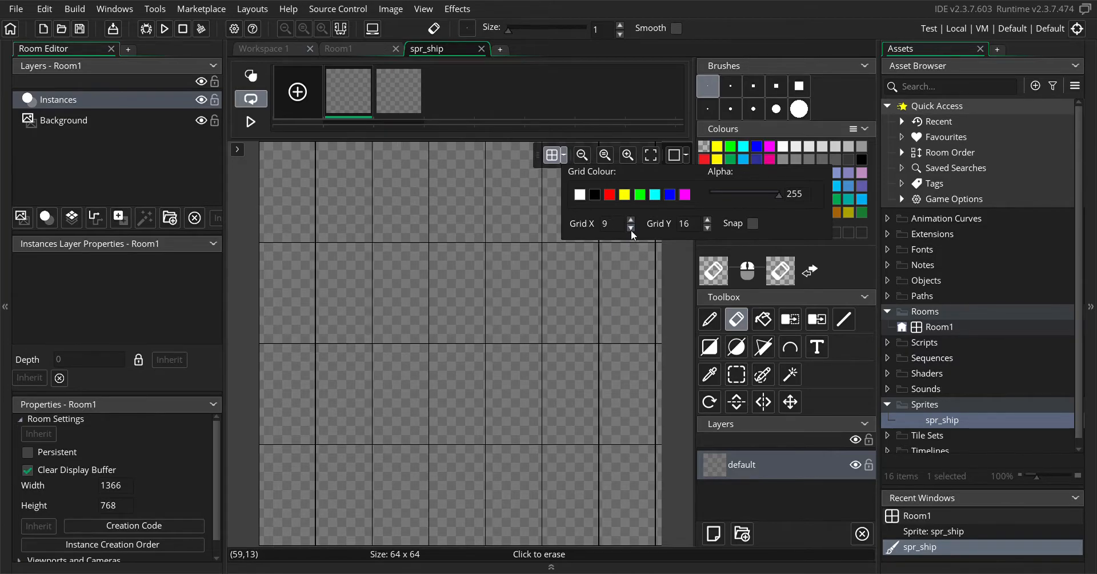
left_click(631, 228)
left_click(631, 229)
left_click(631, 228)
left_click(630, 229)
left_click(631, 228)
left_click(631, 228)
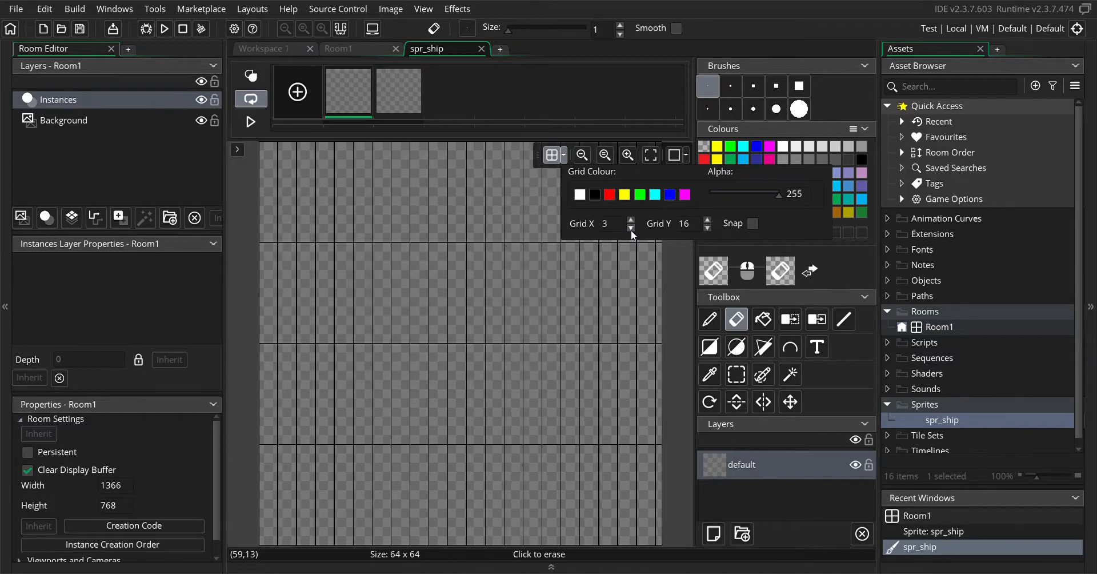
left_click(631, 221)
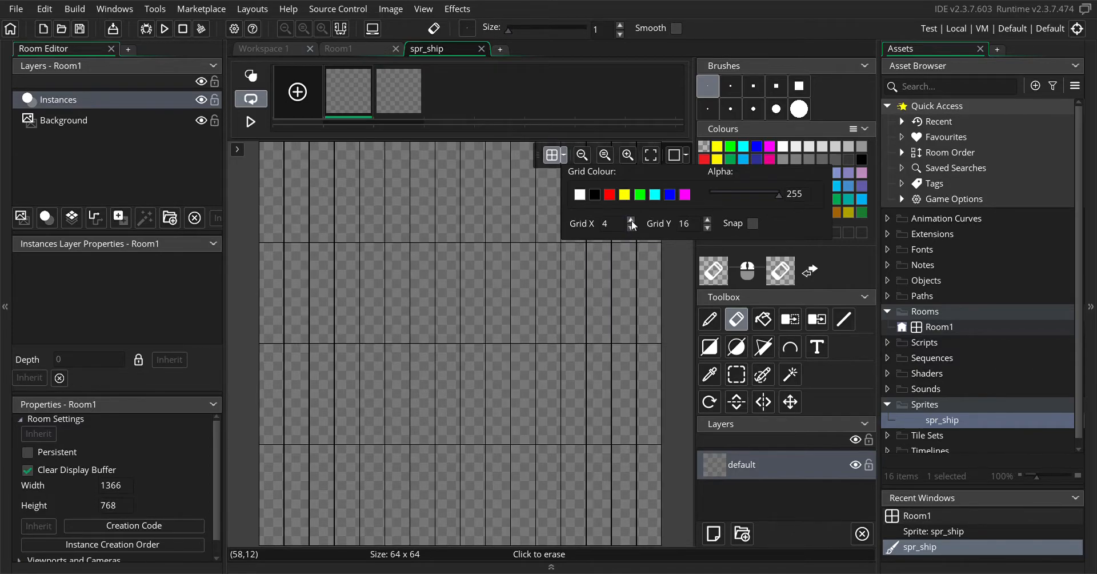
Set the canvas grid's Grid Y spacing to 4 and close the grid options
left_click(708, 228)
left_click(707, 228)
left_click(707, 228)
left_click(707, 228)
left_click(707, 228)
left_click(707, 228)
left_click(707, 228)
left_click(708, 228)
left_click(707, 228)
left_click(708, 228)
left_click(707, 228)
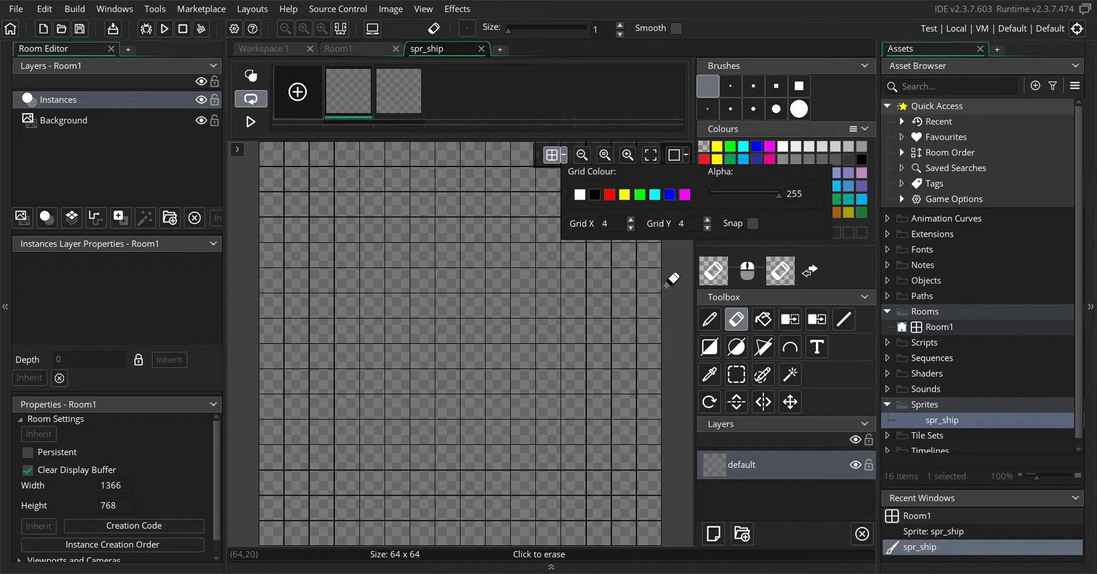
left_click(563, 155)
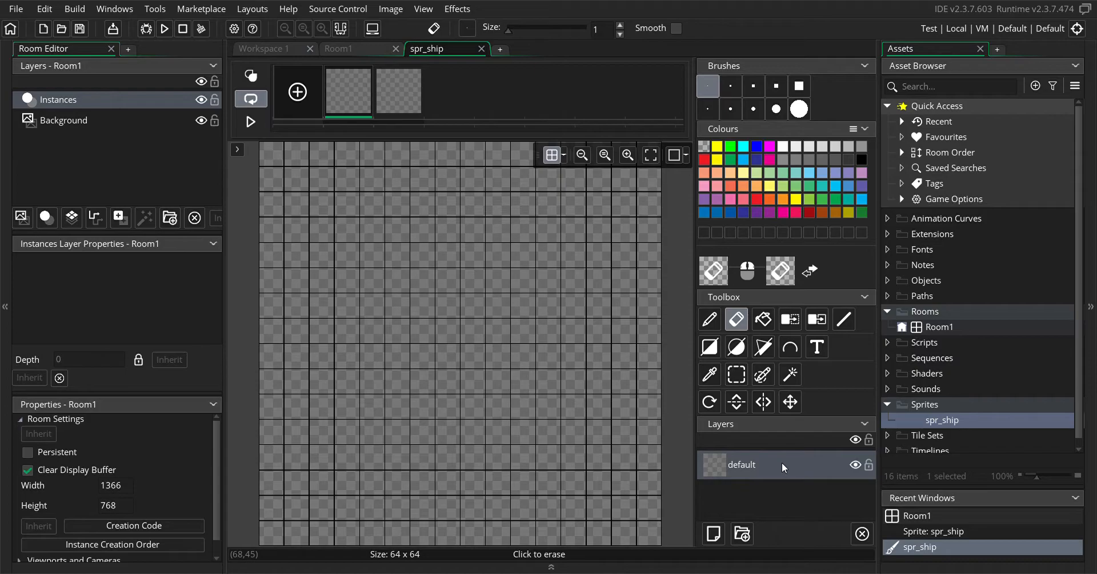
Add a new layer above the default layer, and look over its layer options without applying any
right_click(765, 464)
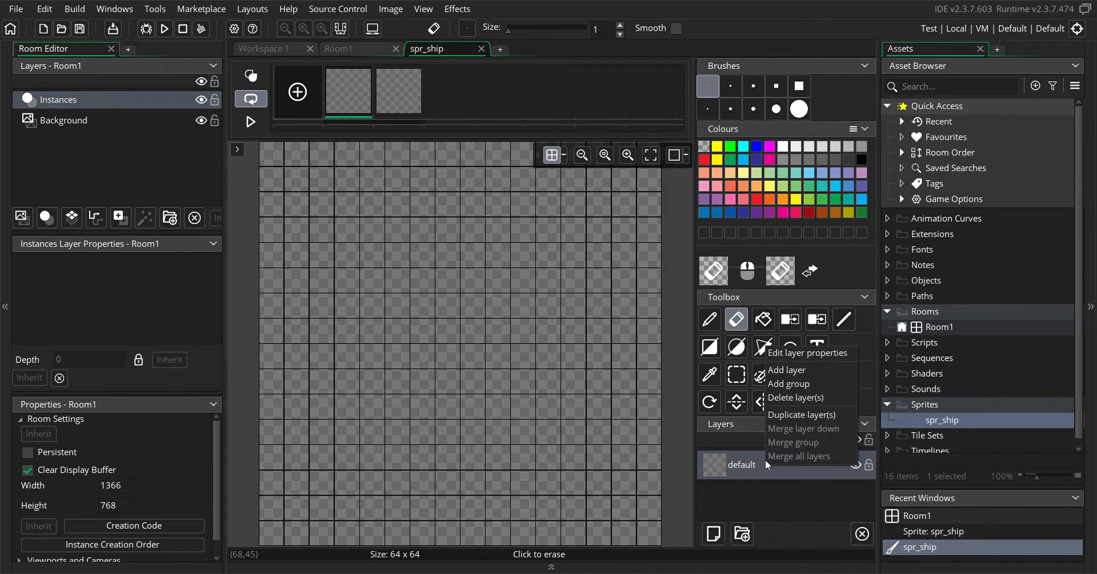
left_click(785, 370)
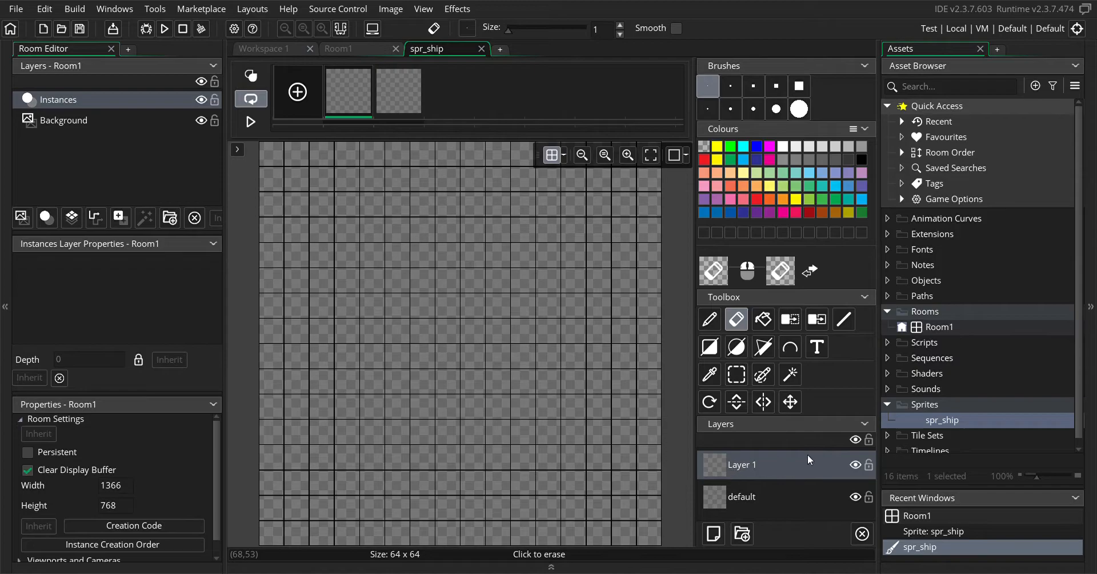
right_click(740, 468)
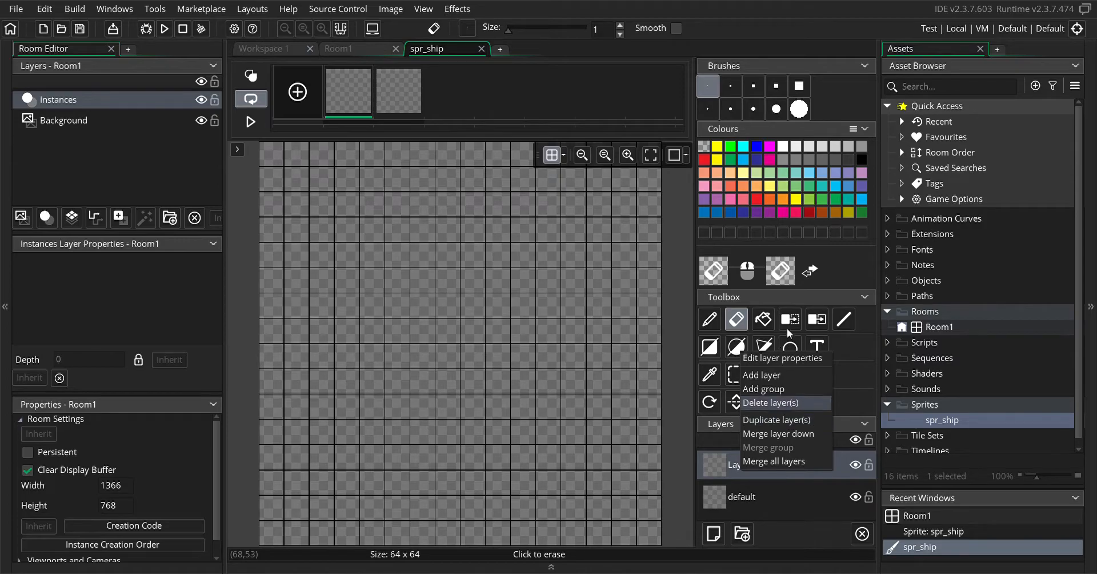
left_click(855, 267)
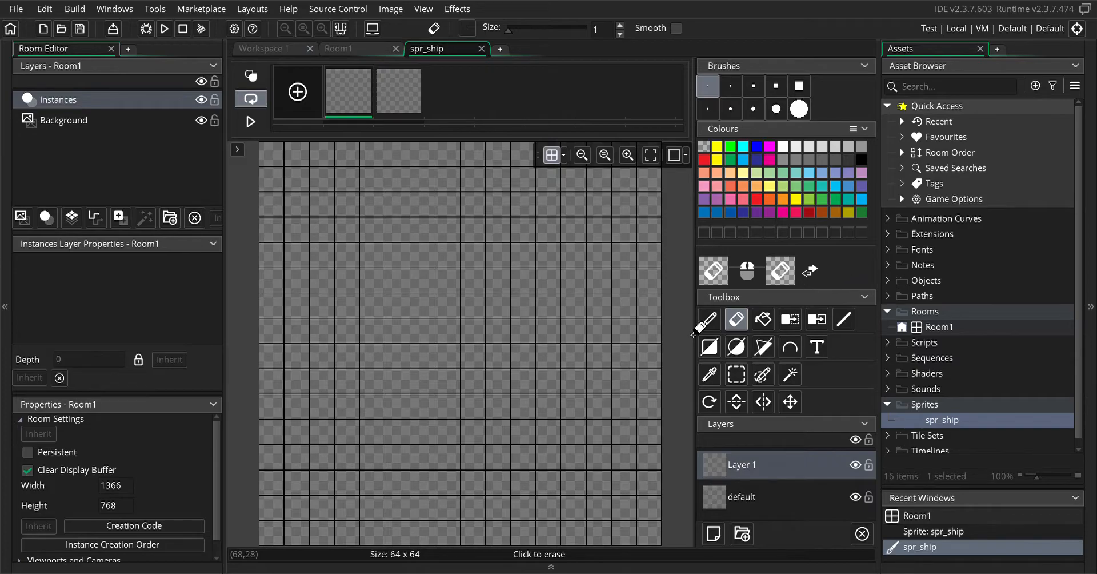
Try a short white freehand diagonal stroke with the Pencil tool on the new layer, and undo it
left_click(717, 321)
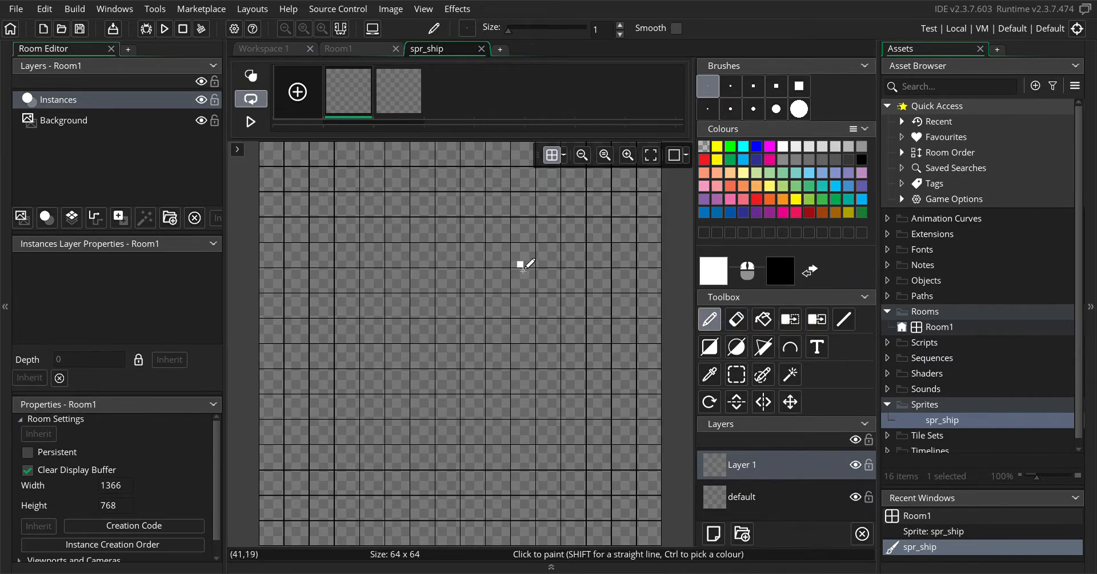
mouse_move(517, 259)
left_mouse_down()
mouse_move(588, 334)
mouse_move(546, 328)
left_mouse_up()
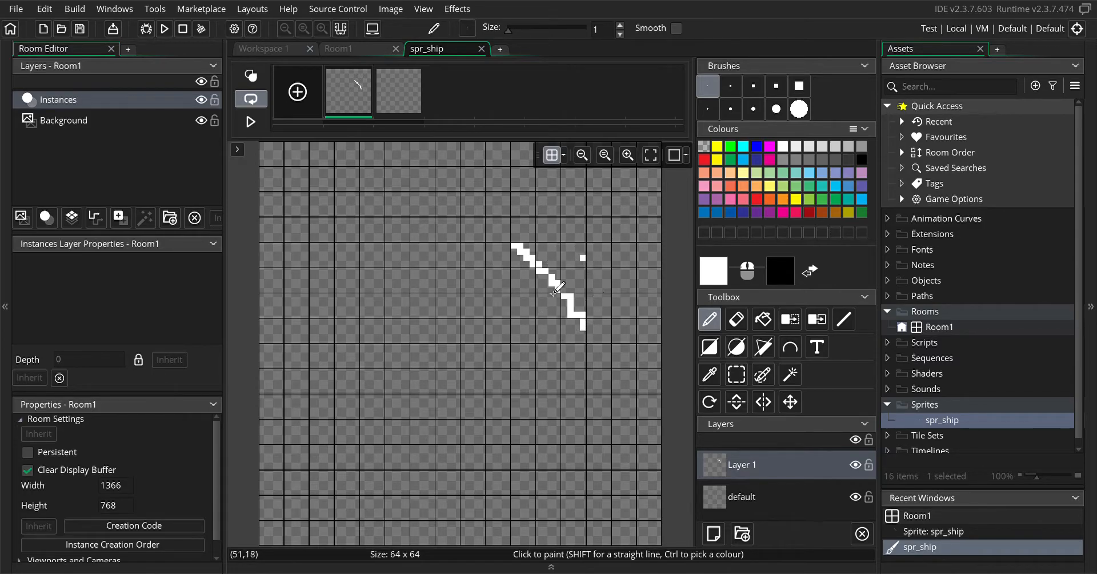
left_click(44, 9)
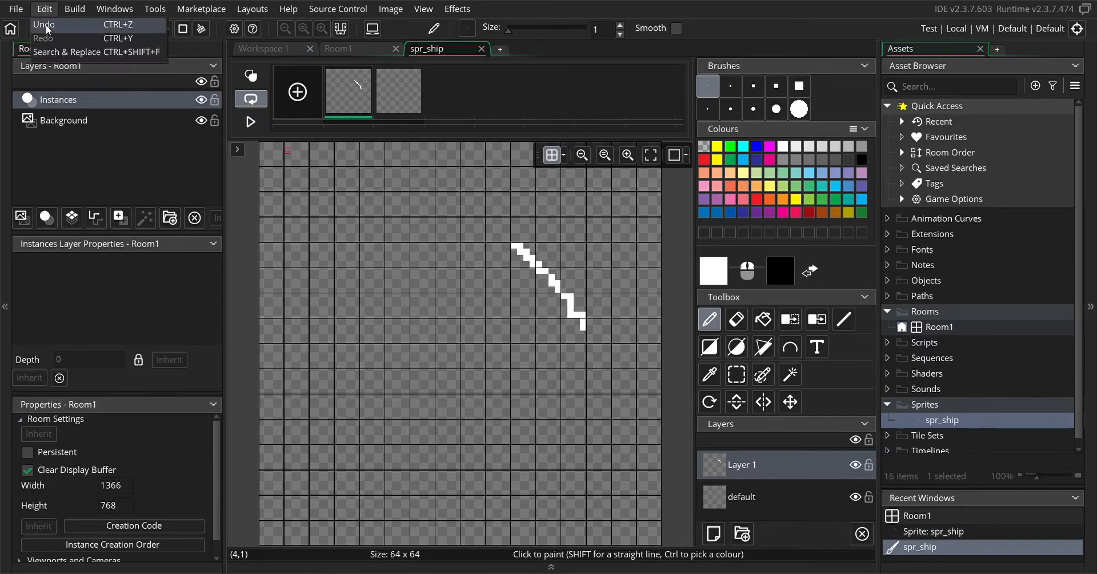
left_click(45, 26)
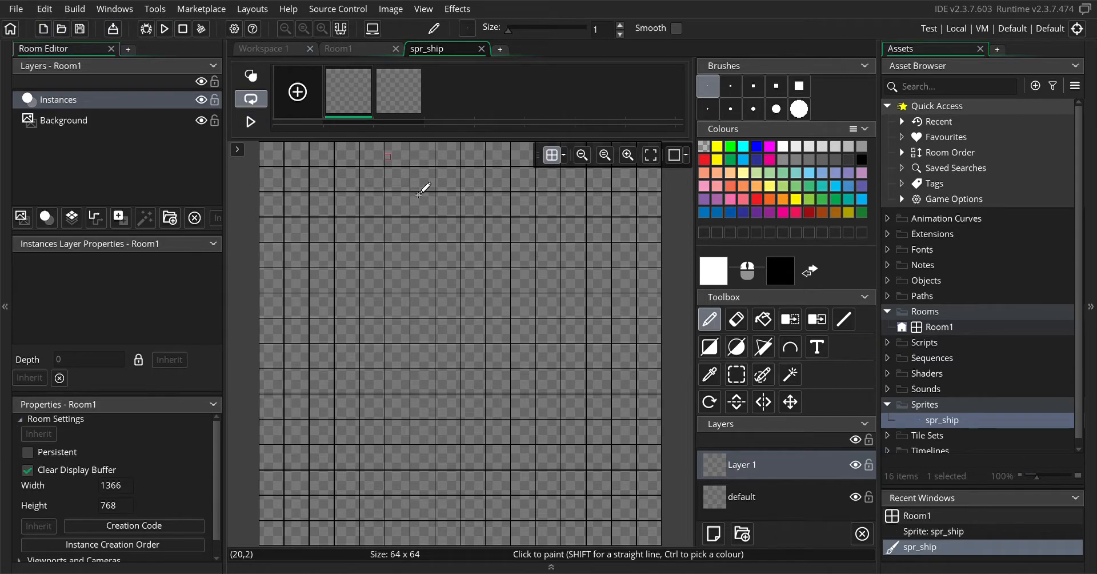
Use the Line tool to draw a horizontal white line about 40 pixels long, a long diagonal from its right end, and several shorter strokes
left_click(843, 320)
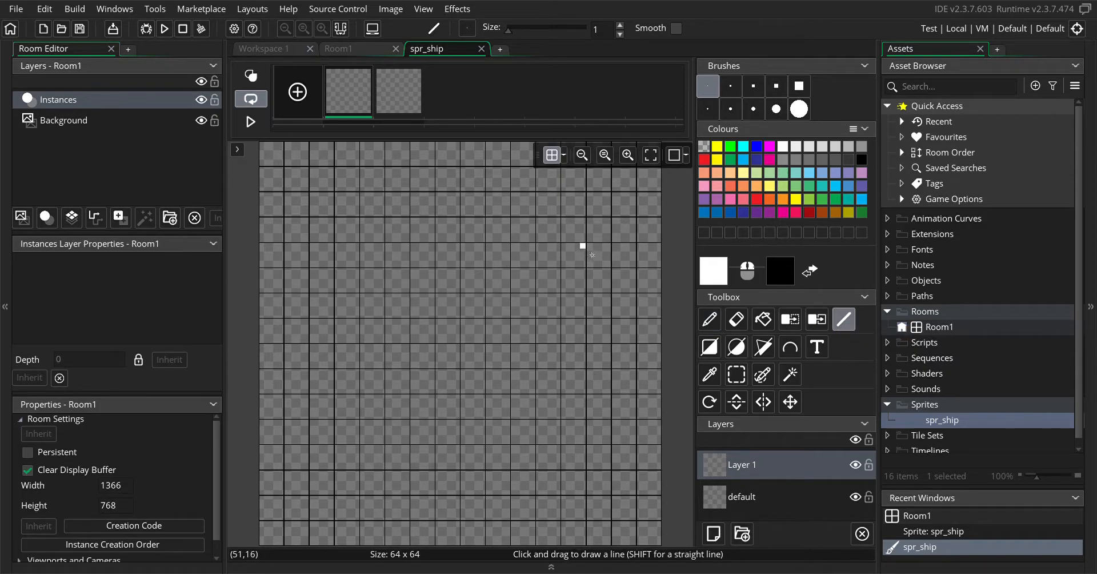
left_click_drag(592, 255, 346, 258)
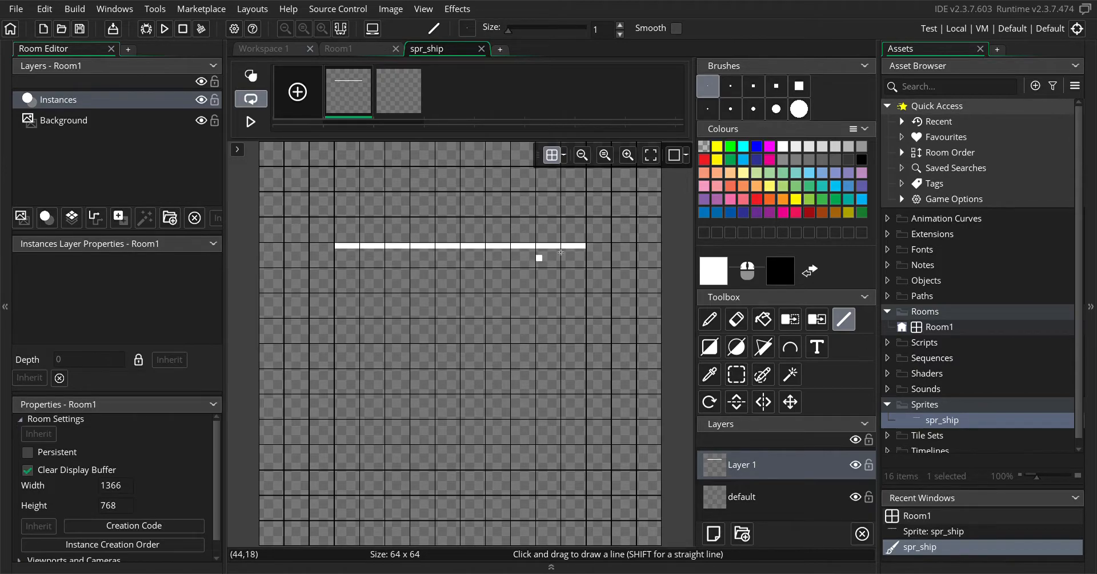
left_click_drag(592, 258, 345, 424)
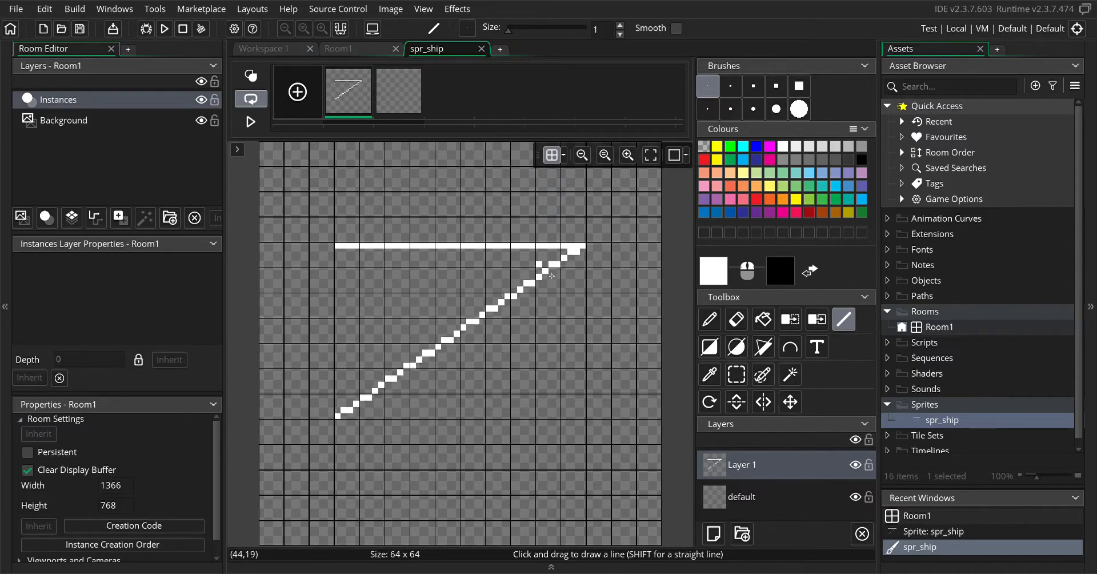
mouse_move(569, 331)
left_mouse_down()
mouse_move(539, 421)
mouse_move(512, 446)
mouse_move(469, 395)
mouse_move(445, 461)
mouse_move(424, 476)
mouse_move(449, 494)
mouse_move(499, 429)
left_mouse_up()
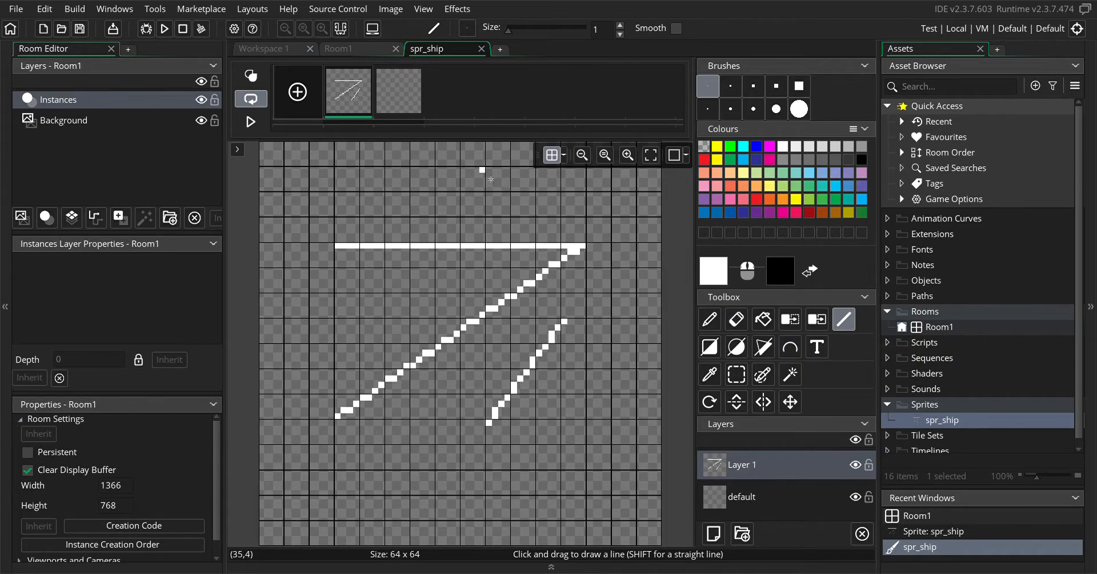
mouse_move(491, 180)
left_mouse_down()
mouse_move(455, 191)
mouse_move(461, 223)
left_mouse_up()
left_click_drag(393, 166, 364, 194)
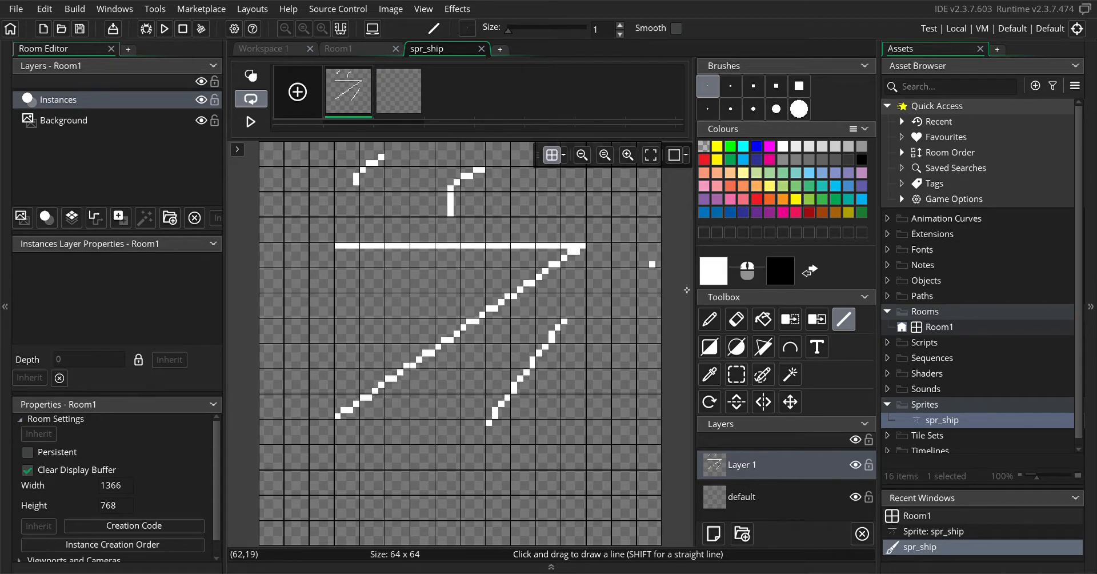
Undo all the Line tool strokes one by one until the canvas is blank
left_click(45, 9)
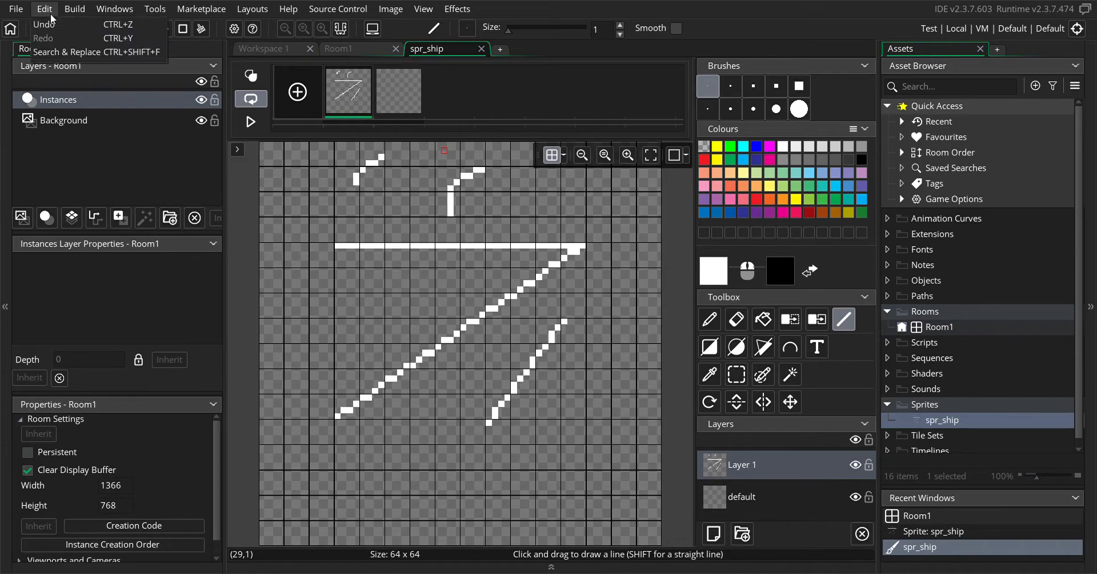
left_click(51, 25)
left_click(46, 9)
left_click(50, 25)
left_click(45, 9)
left_click(51, 25)
left_click(44, 9)
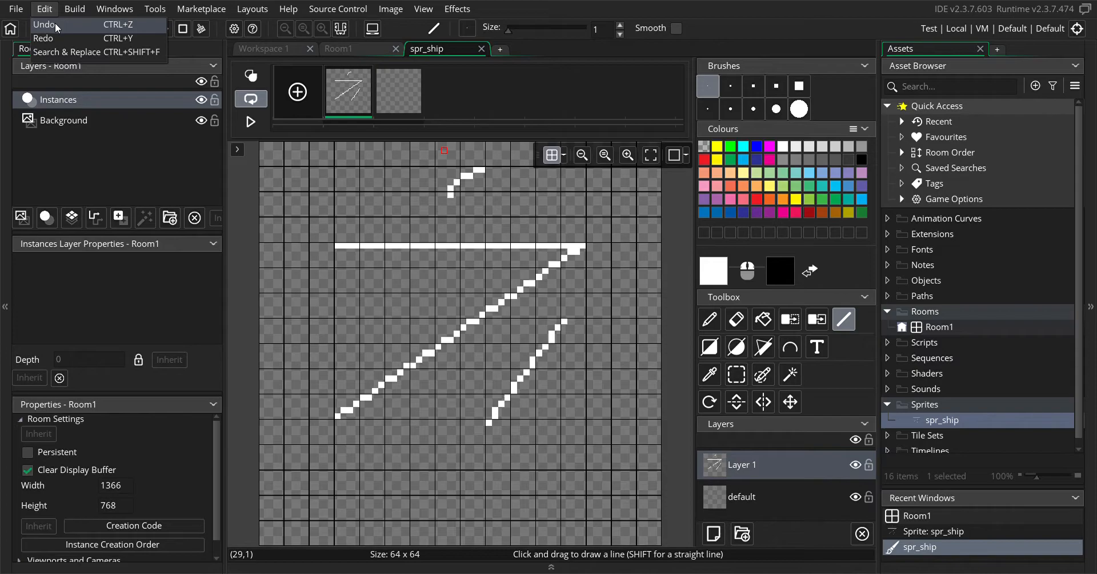
left_click(56, 25)
left_click(48, 9)
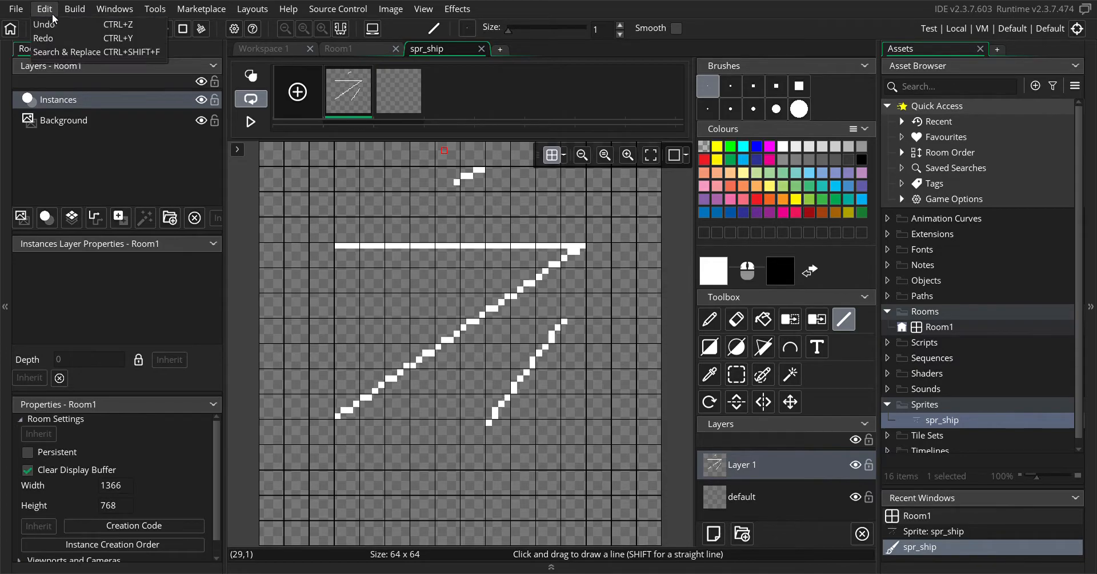
left_click(55, 25)
left_click(44, 10)
left_click(57, 25)
left_click(45, 9)
left_click(57, 25)
left_click(45, 9)
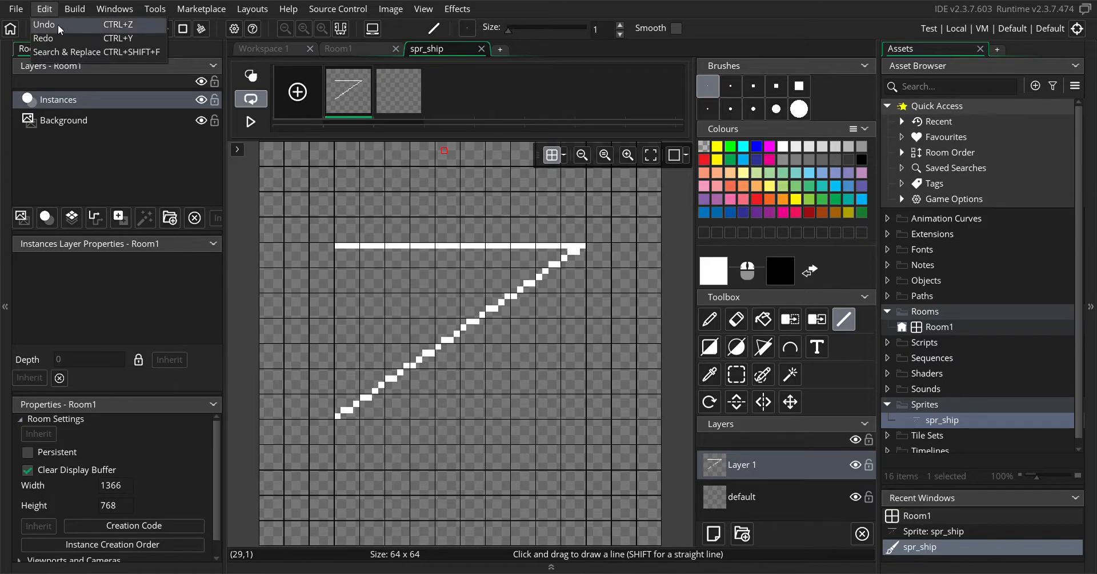
left_click(59, 26)
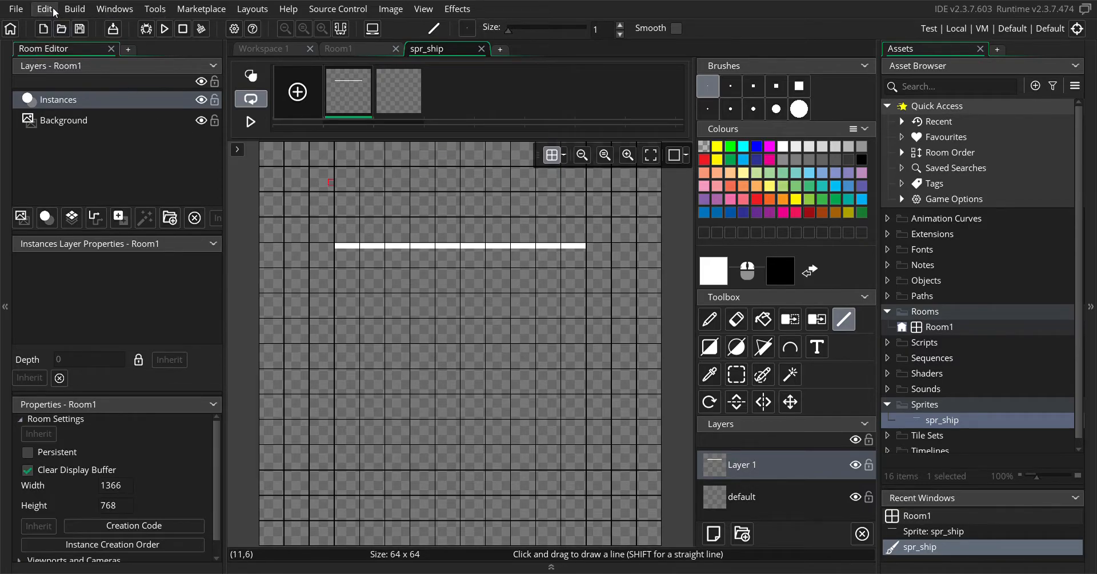
left_click(55, 10)
left_click(61, 25)
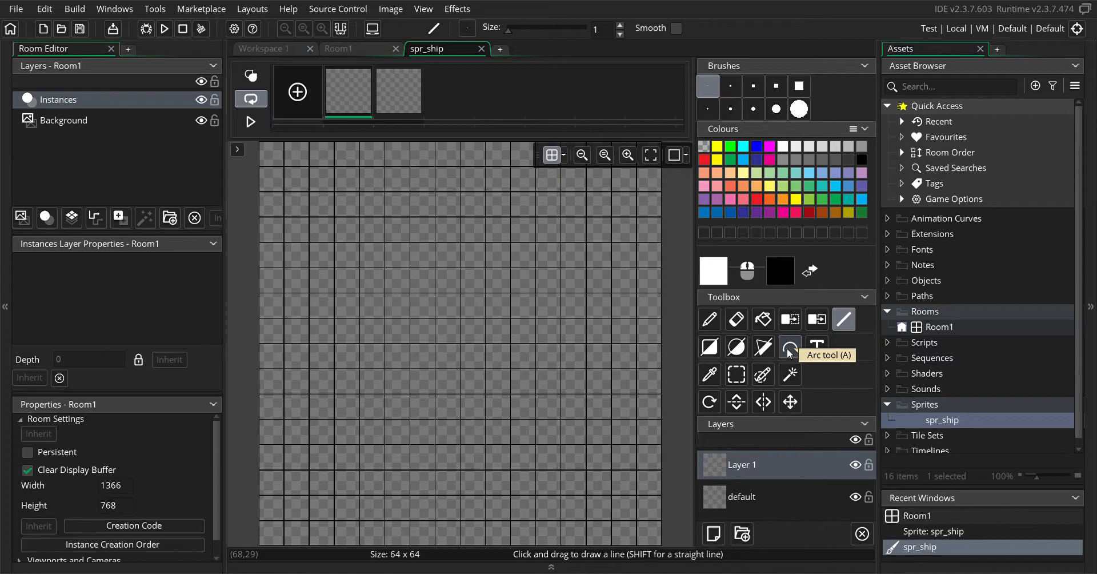
Draw a white arc bulging upward between pixels (52,27) and (12,27) with the Arc tool
left_click(790, 353)
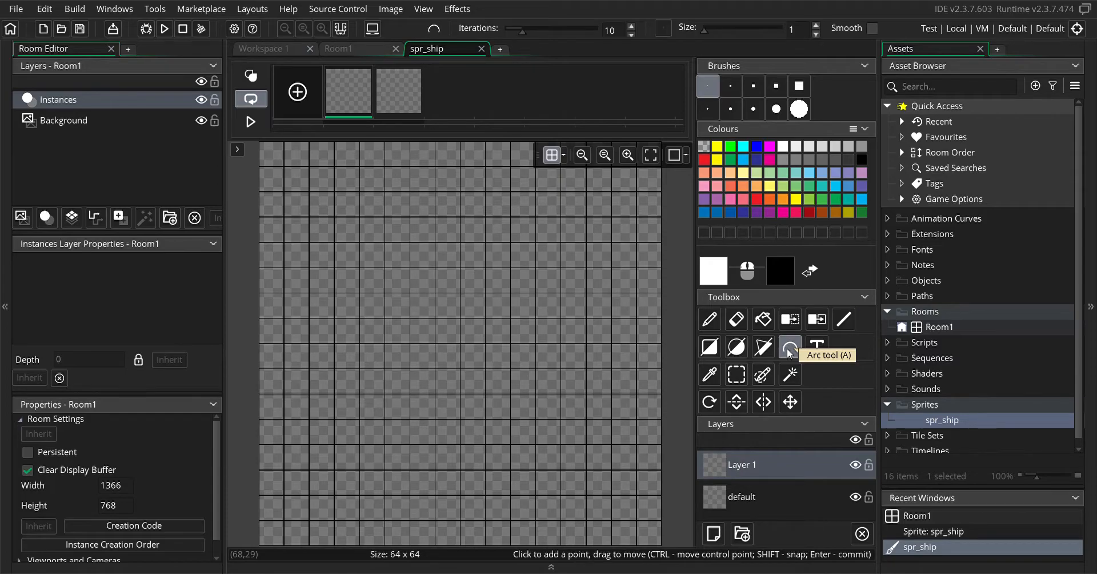
left_click(590, 314)
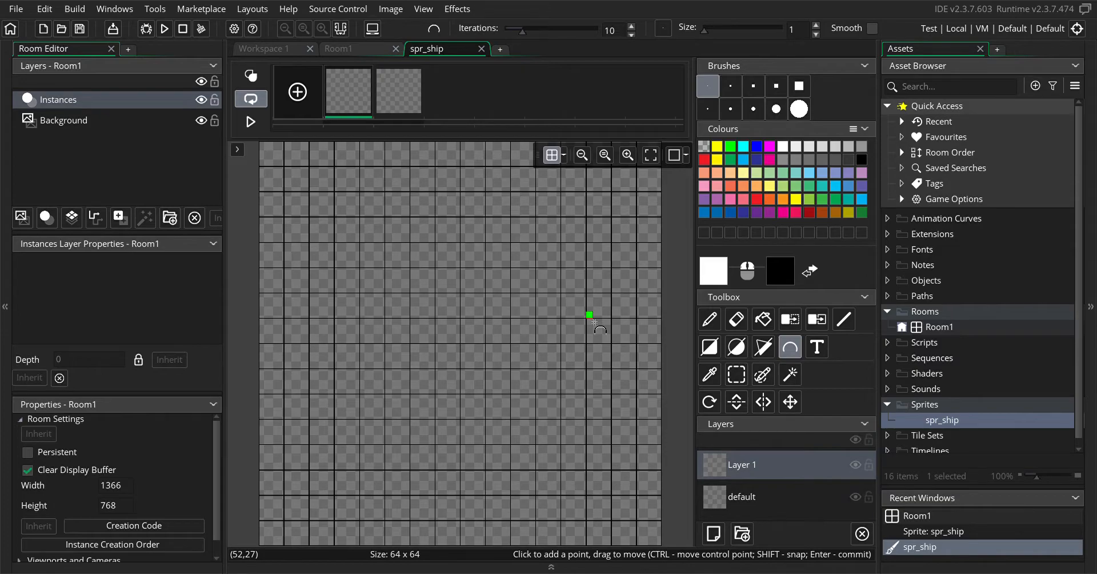
left_click(338, 315)
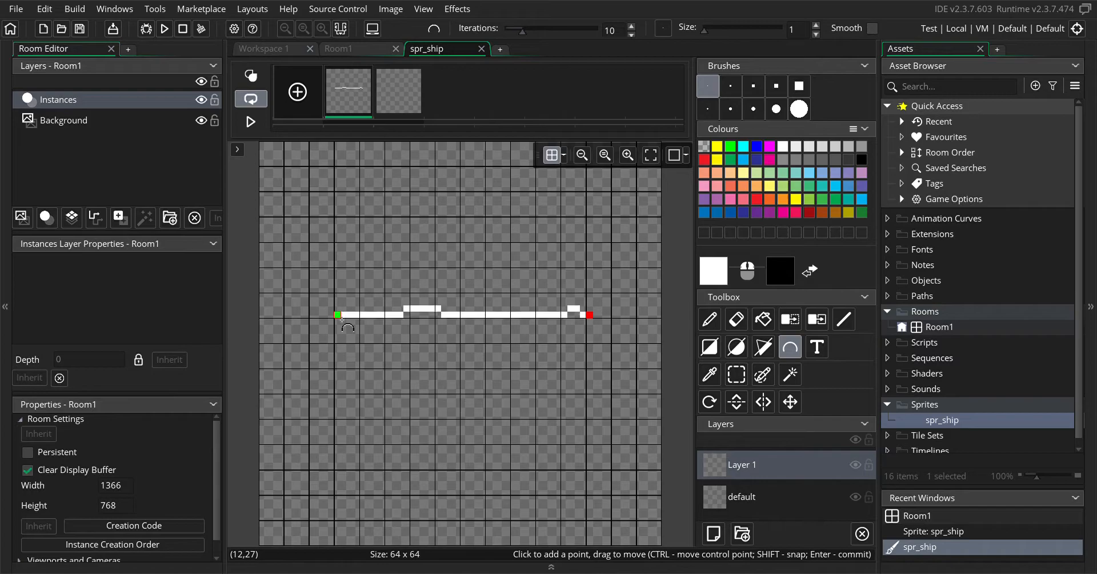
left_click_drag(341, 321, 197, 486)
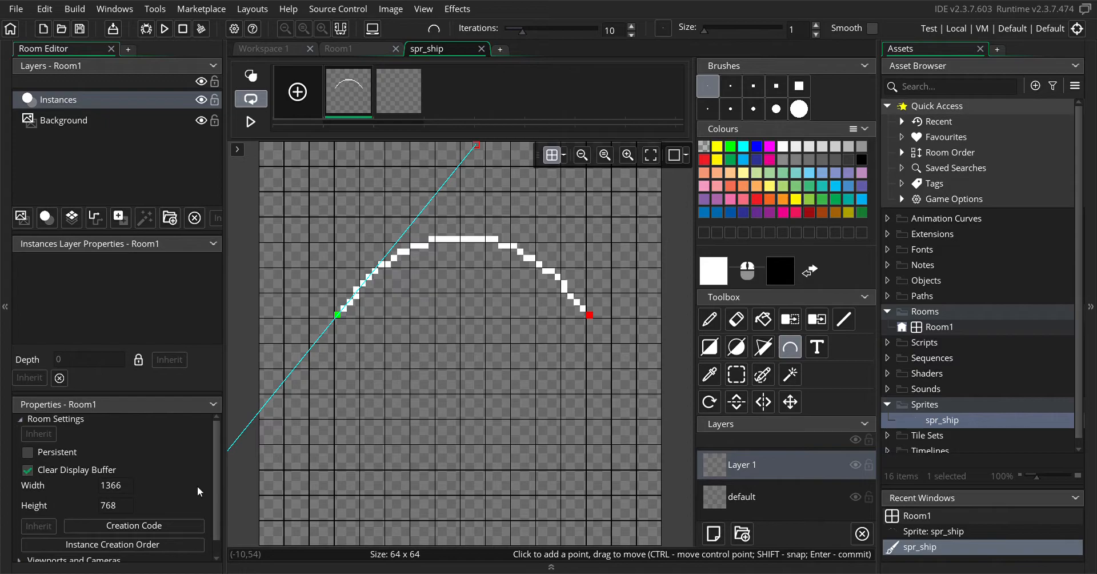
Undo the arc's curve and both of its points to clear the canvas
left_click(43, 9)
mouse_move(74, 9)
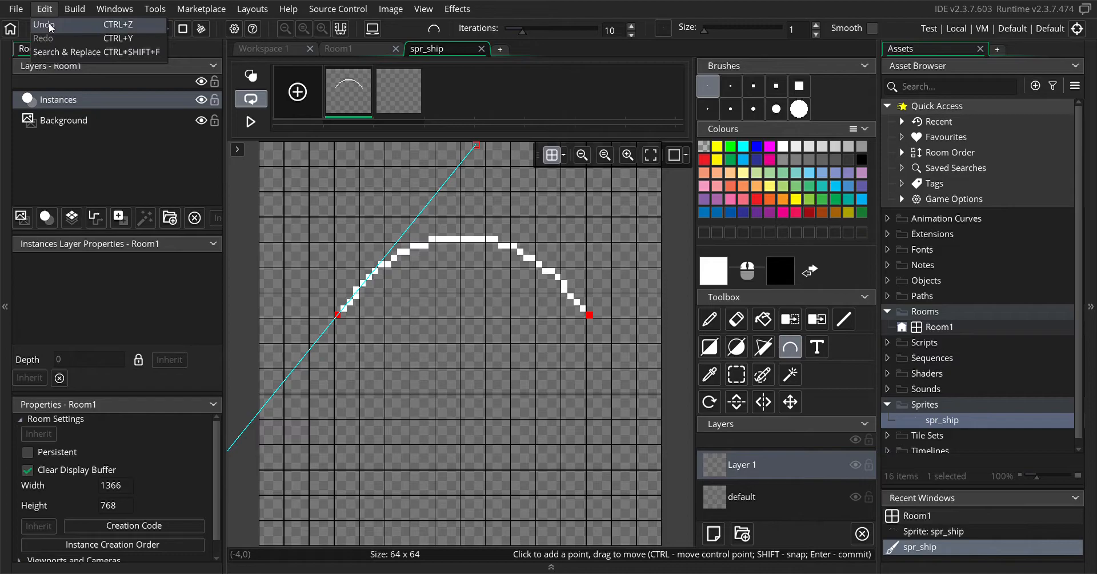
left_click(49, 24)
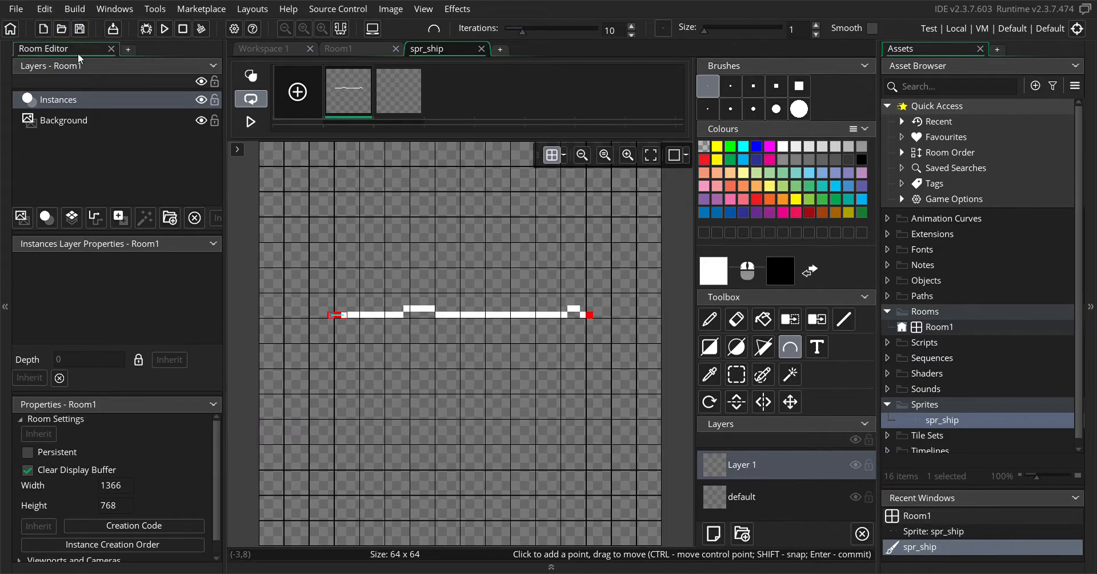
left_click(45, 8)
left_click(43, 26)
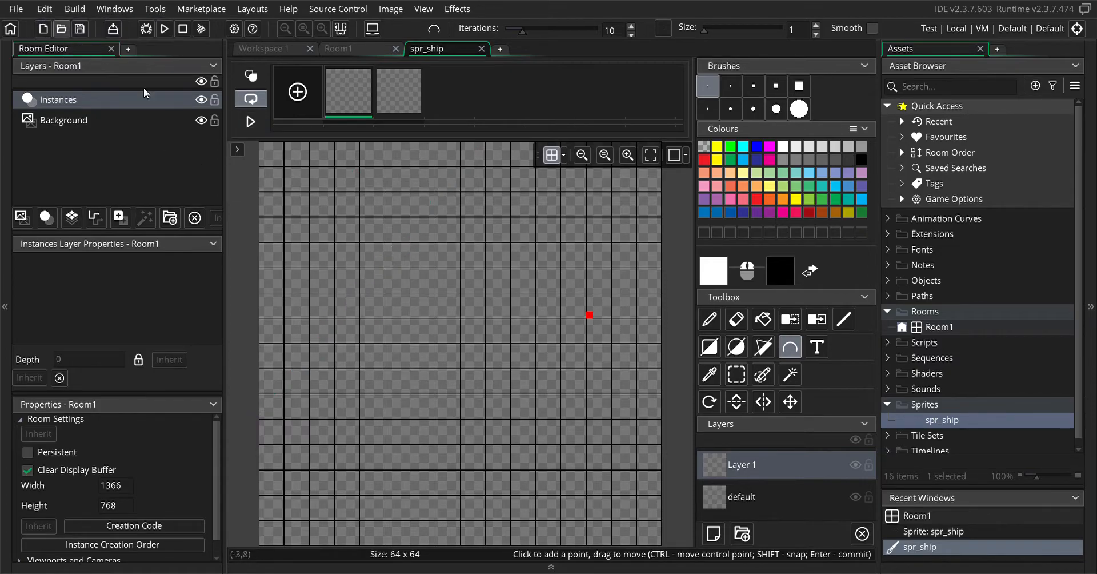
left_click(44, 9)
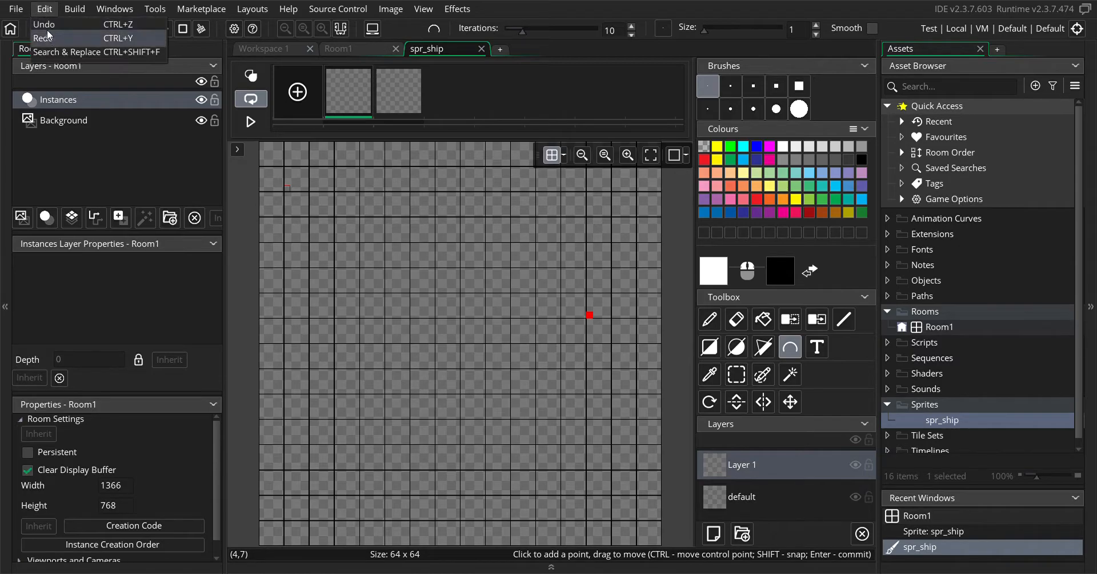
left_click(46, 27)
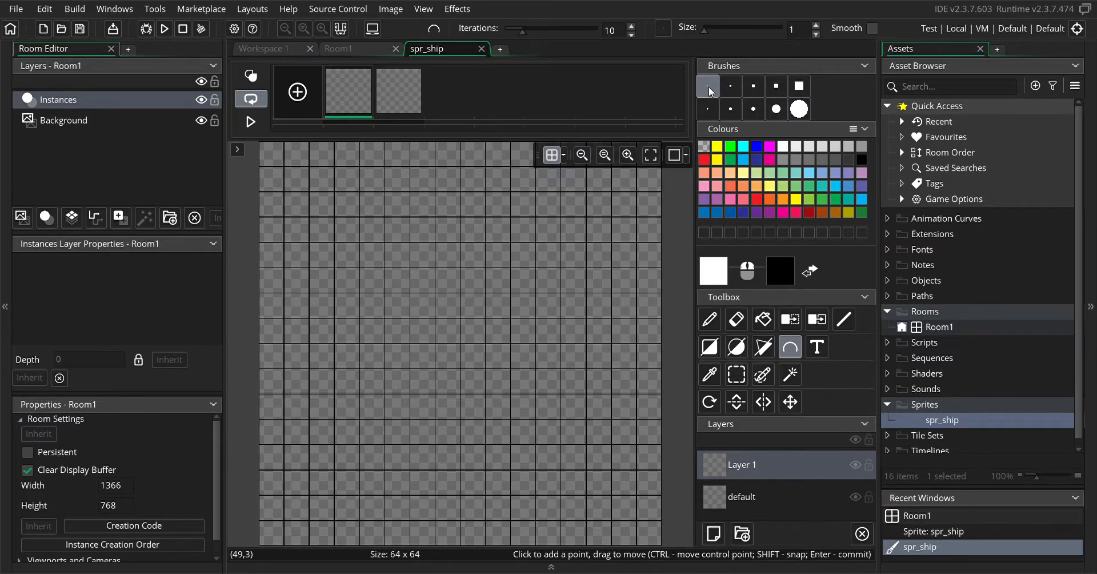
Try the Eraser on the blank canvas with the size 31 round brush, and switch to the Fill tool
left_click(799, 110)
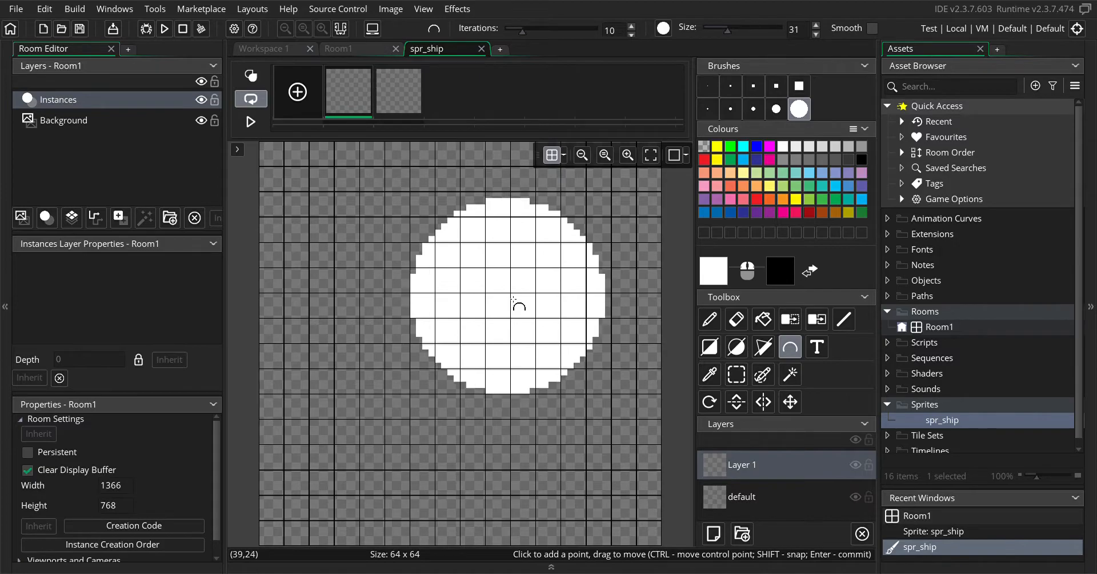
left_click(748, 322)
left_click(610, 329)
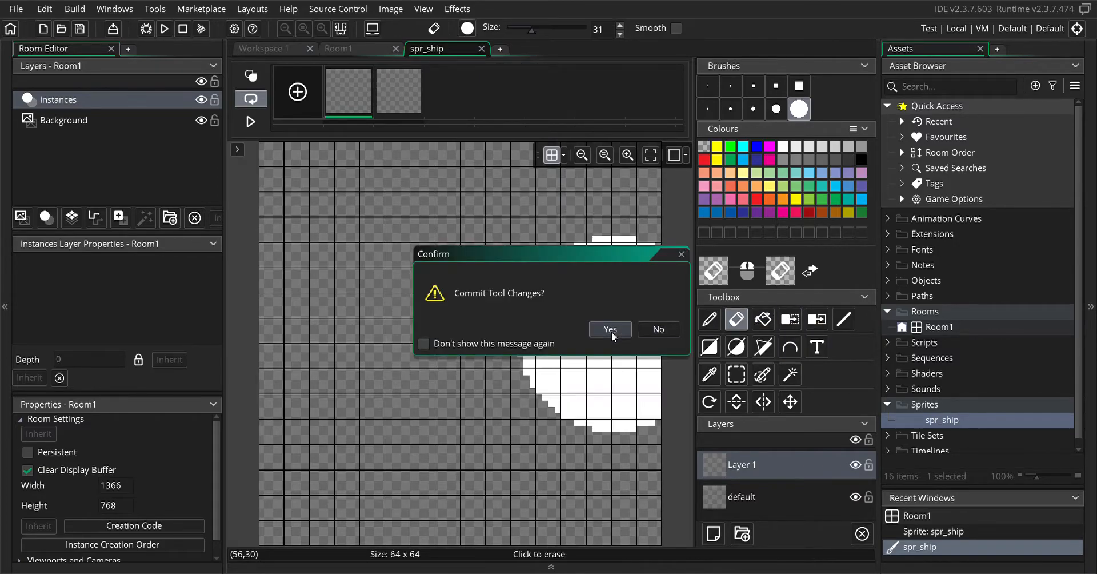
left_click(764, 320)
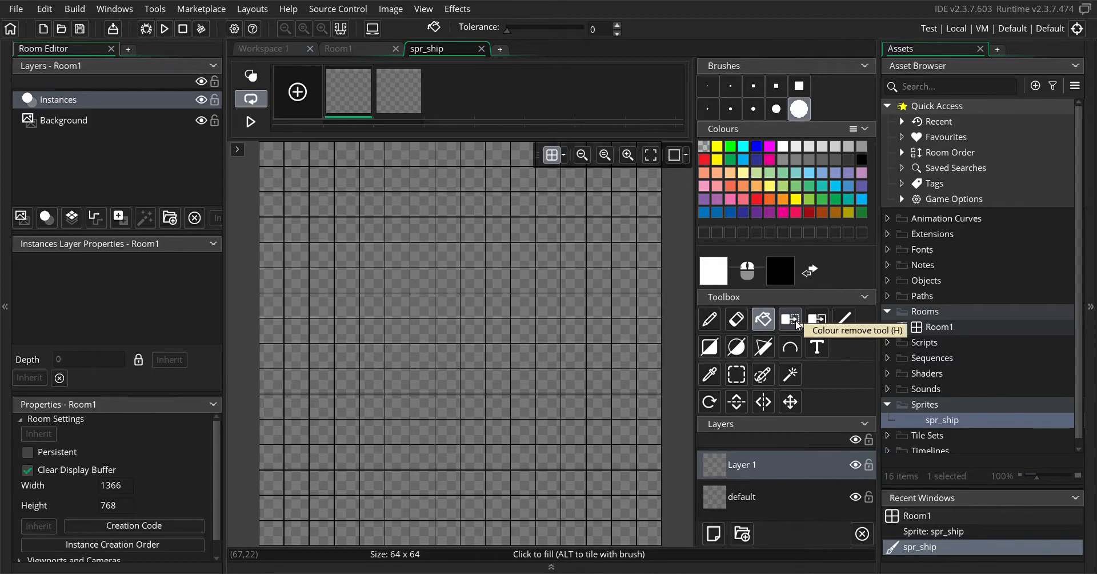
Import the ship image into the sprite, resizing the canvas to the imported image size (948 x 694)
left_click(394, 9)
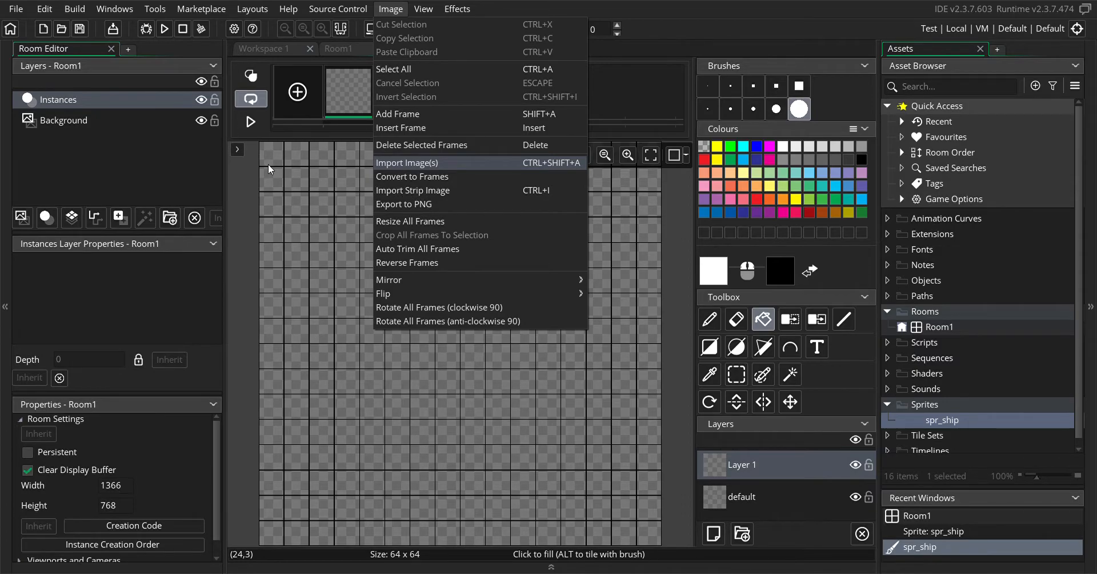
double_click(323, 122)
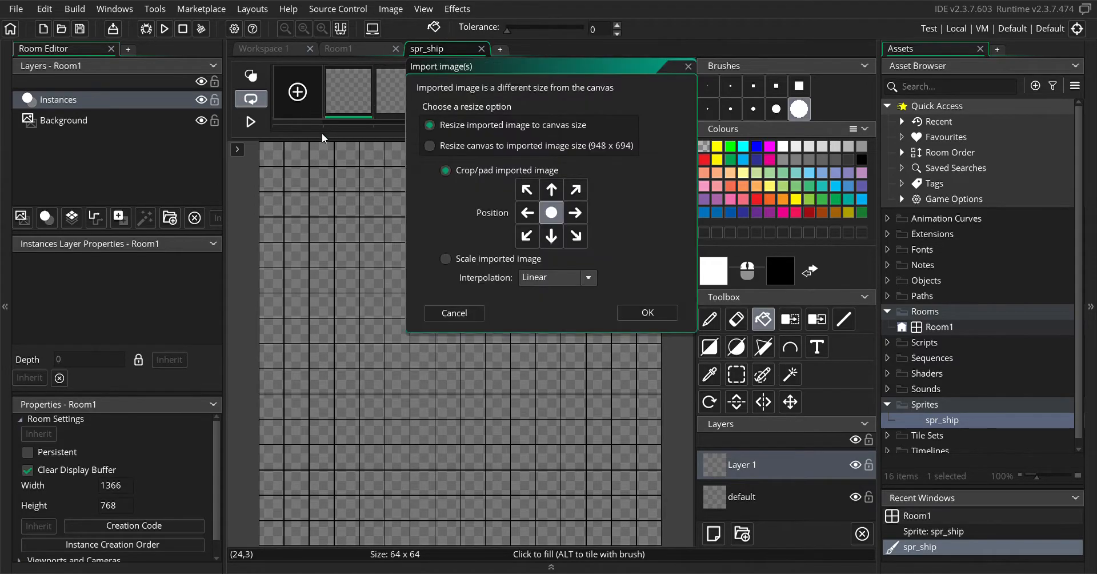
left_click(430, 149)
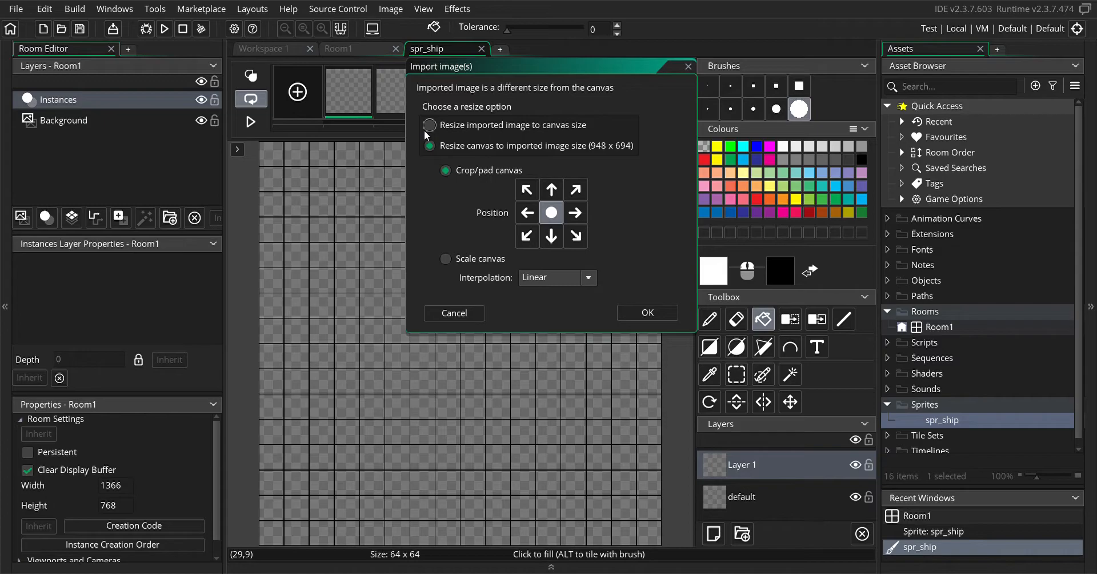
left_click(632, 314)
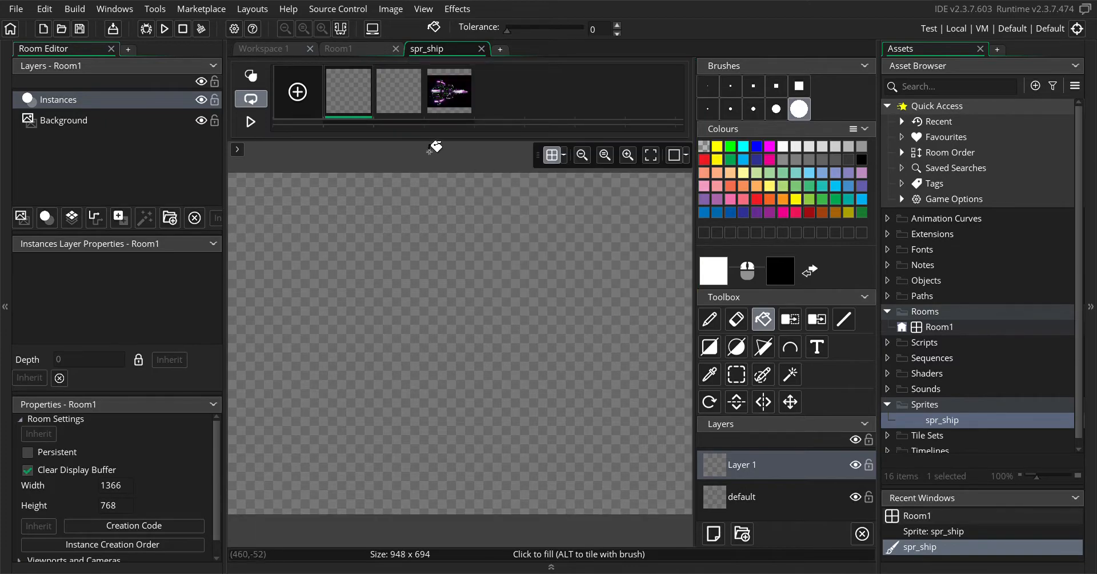
Delete the second blank frame and open the imported ship frame for editing
left_click(419, 70)
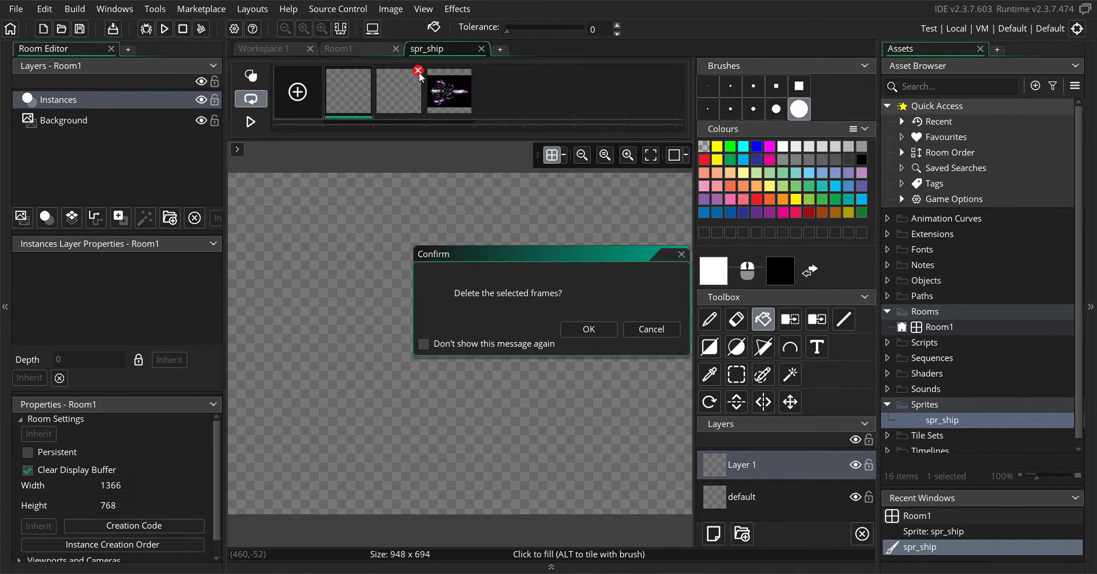
left_click(589, 329)
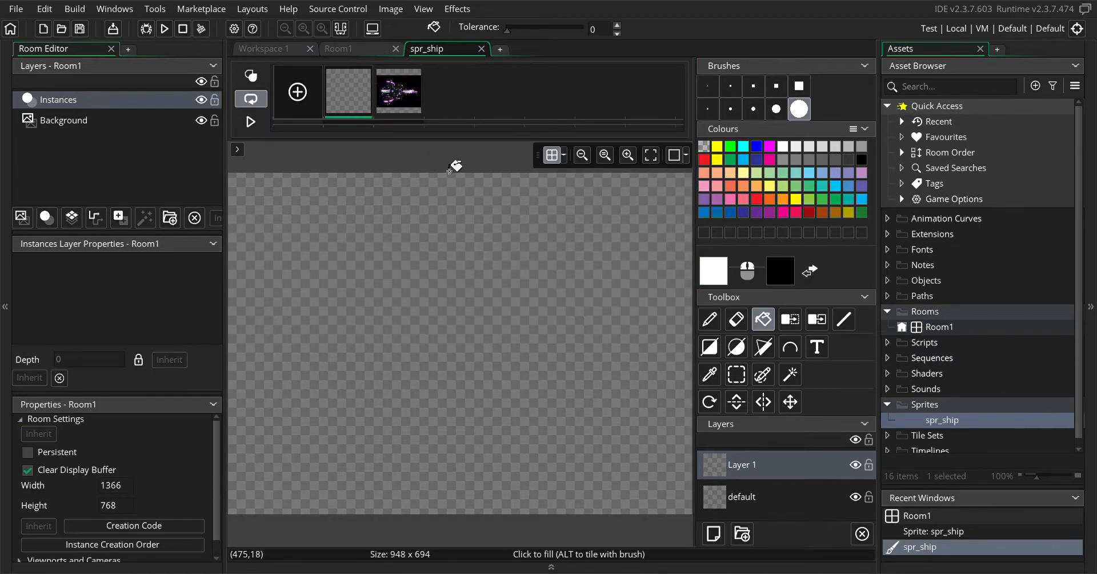
left_click(397, 98)
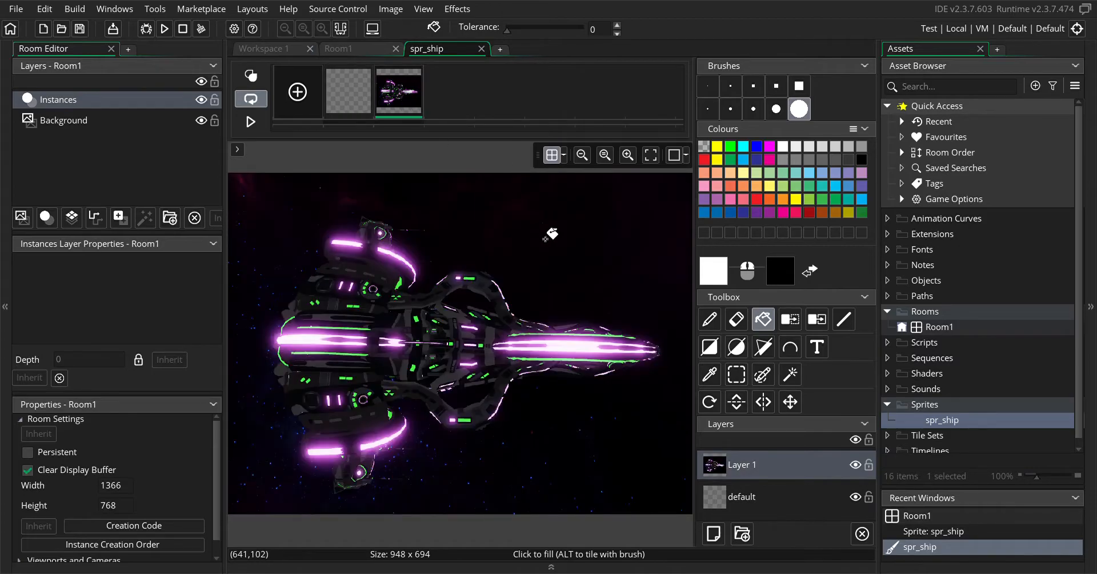
Remove several dark background colours above and beside the ship with the colour remove tool at tolerance 0
left_click(795, 323)
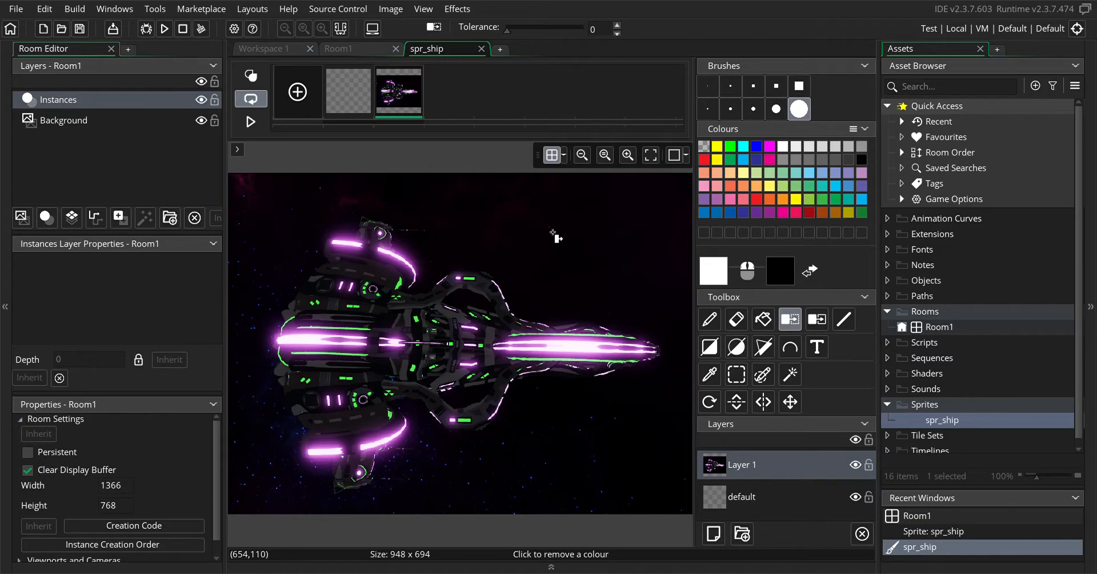
left_click(565, 261)
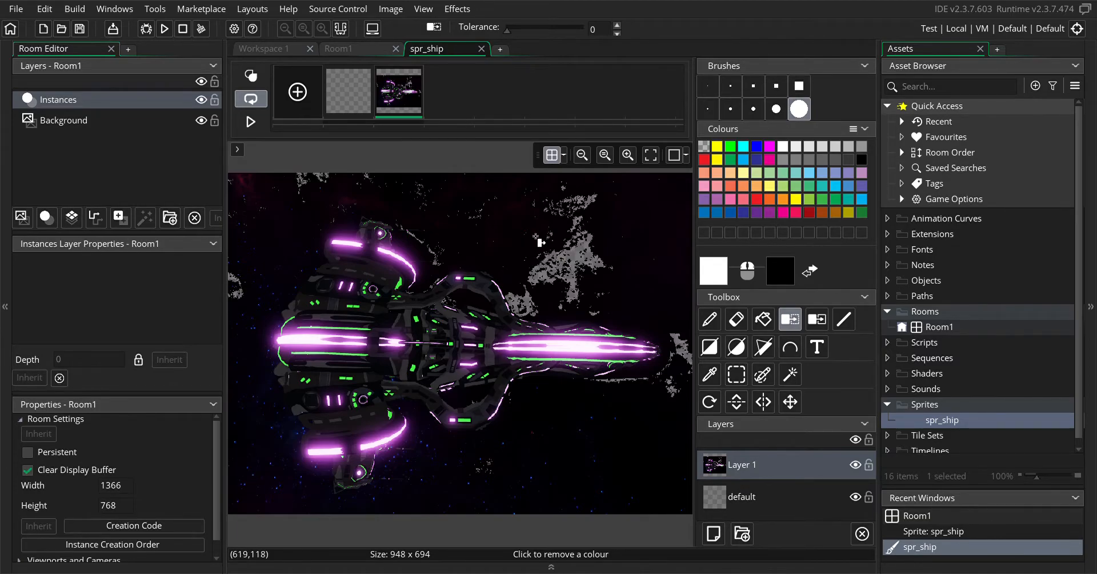
left_click(505, 234)
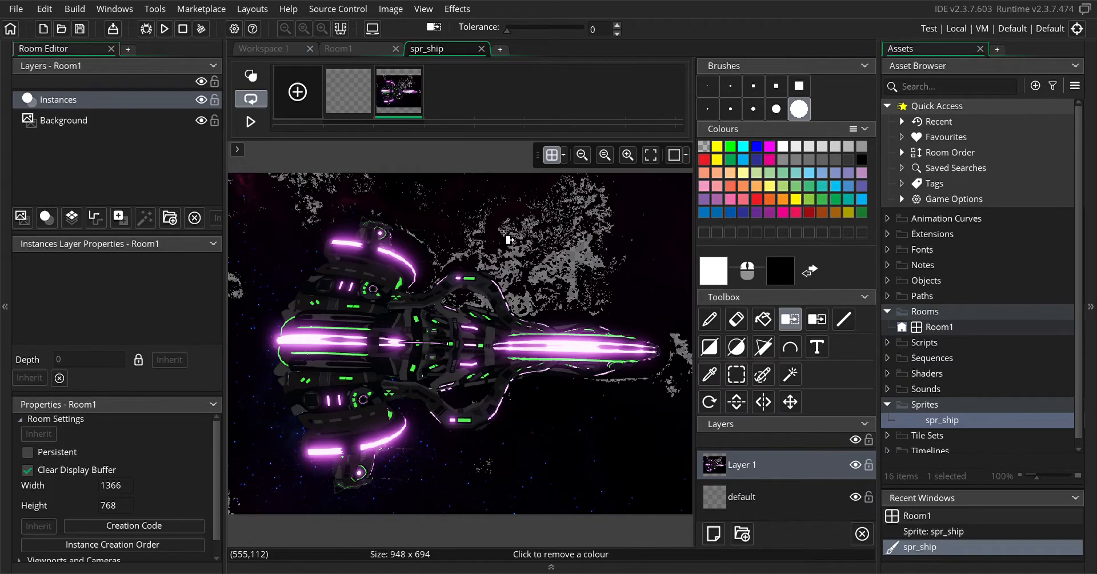
left_click(639, 238)
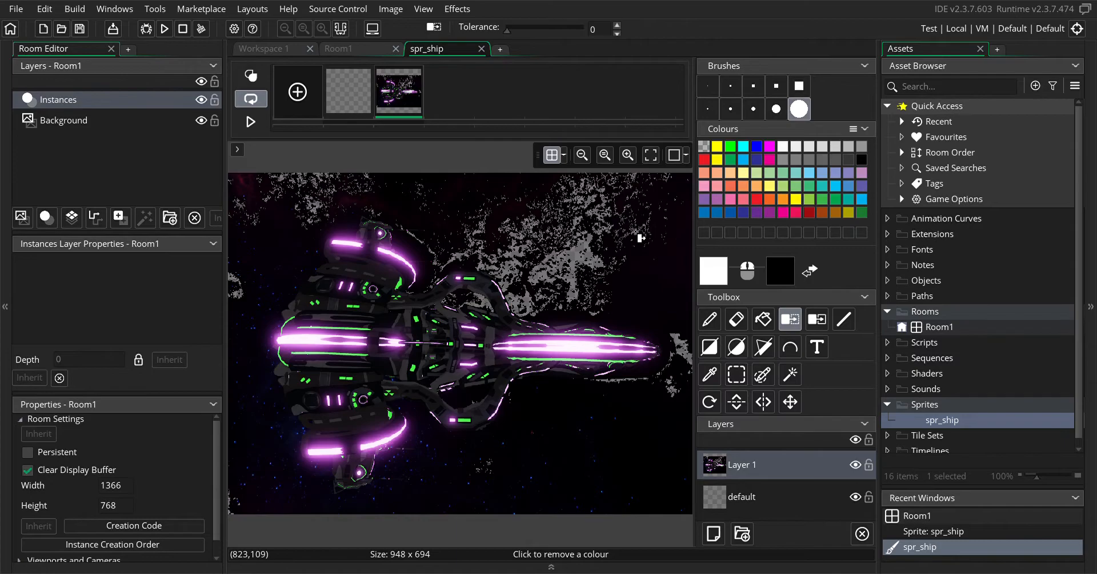
left_click(419, 229)
left_click(512, 222)
left_click(658, 309)
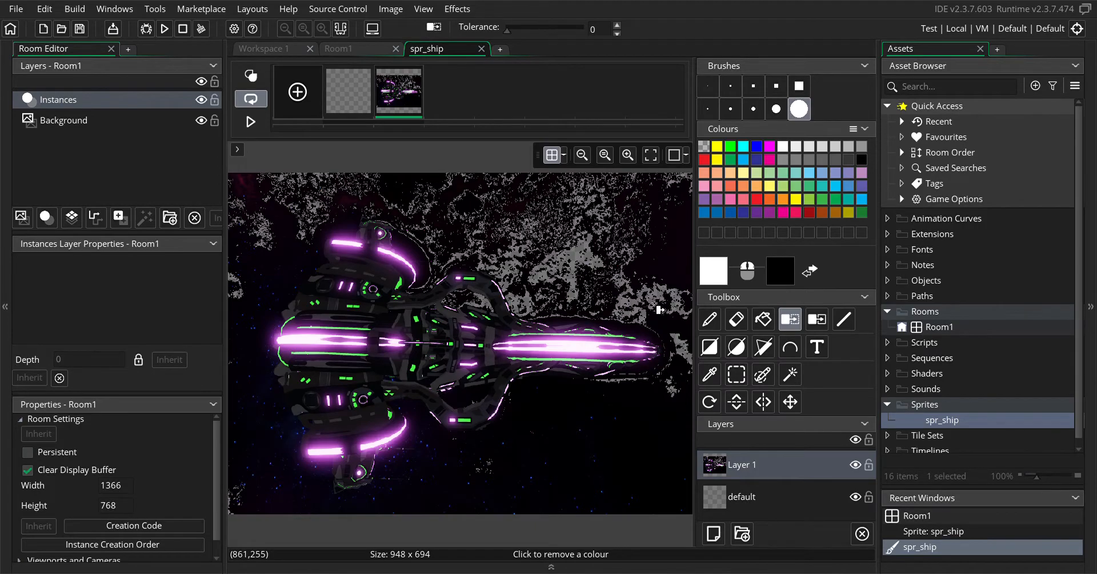
left_click(676, 279)
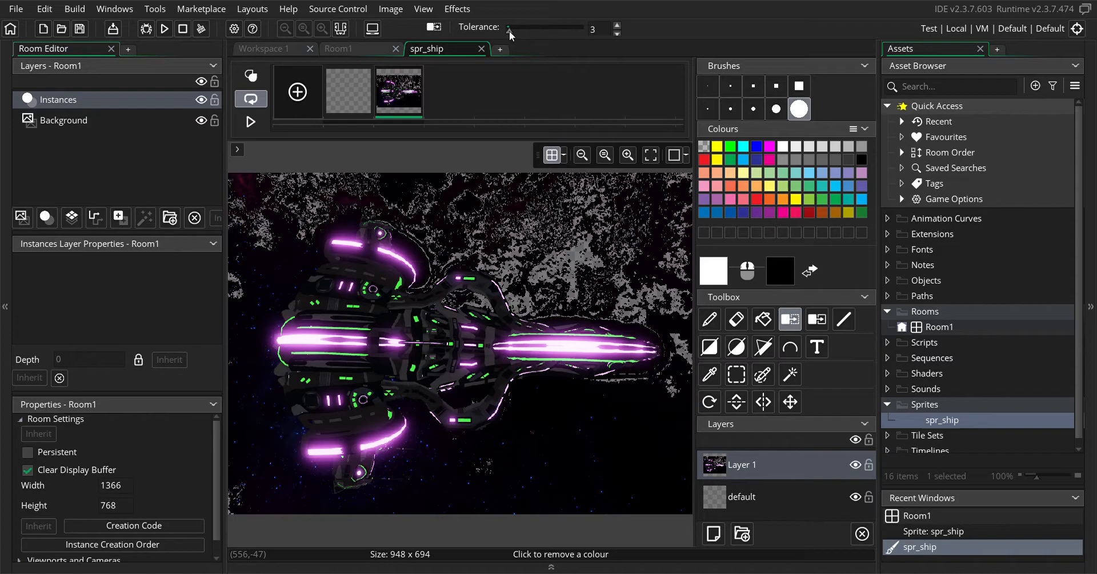
Set the colour removal tolerance to 3 and remove the remaining dark background patches plus a dark colour on the hull
left_click(412, 185)
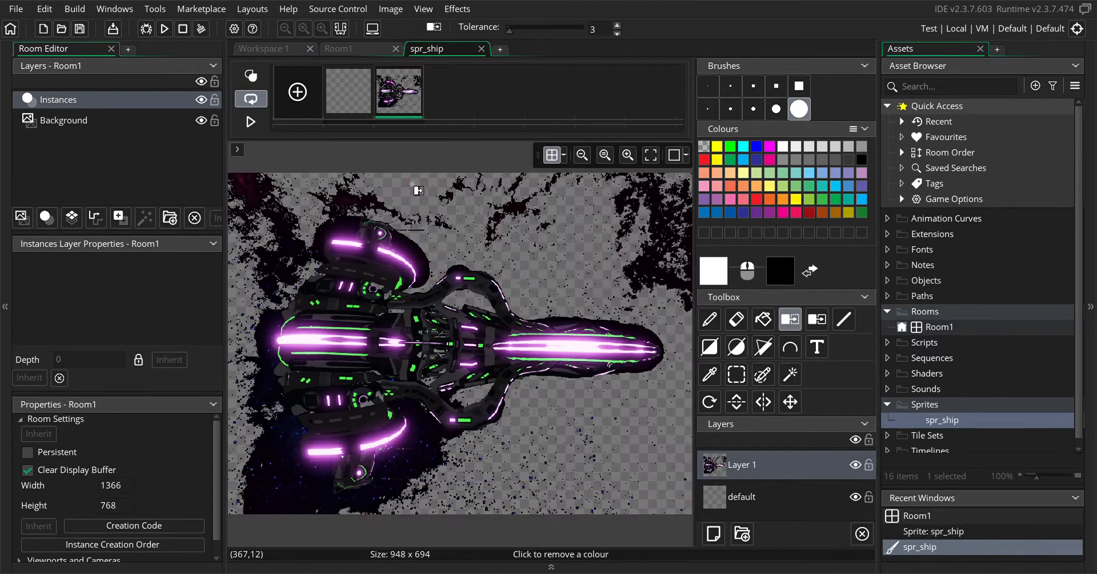
left_click(660, 220)
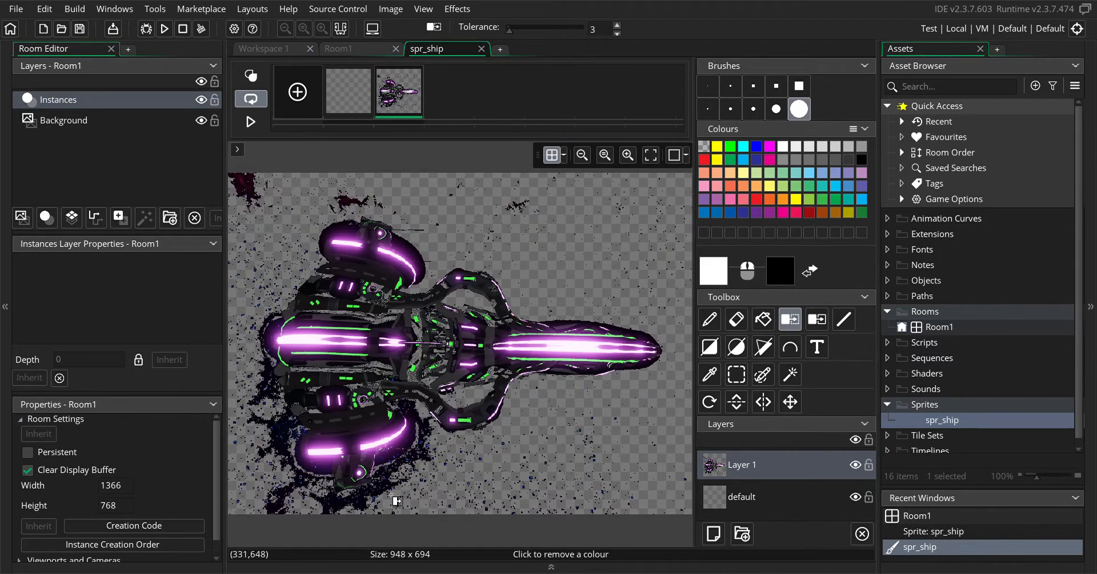
left_click(372, 503)
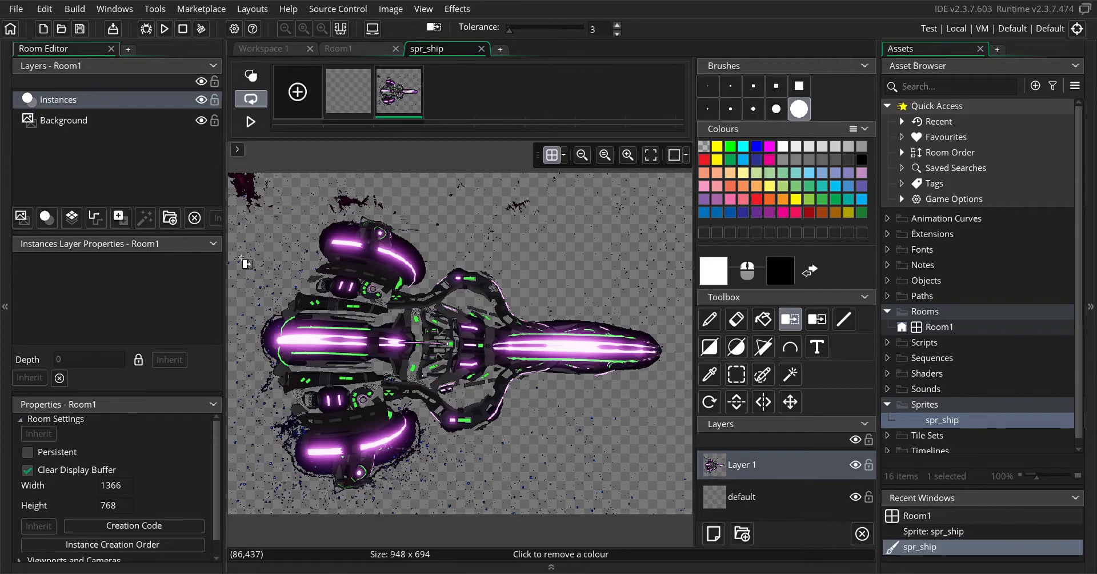
left_click(246, 187)
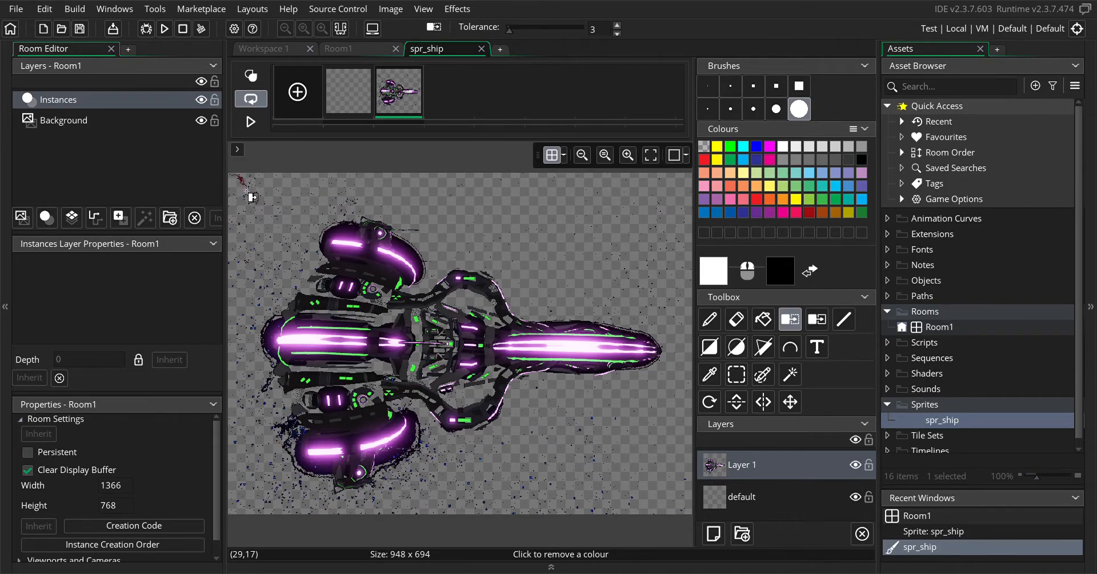
left_click(322, 288)
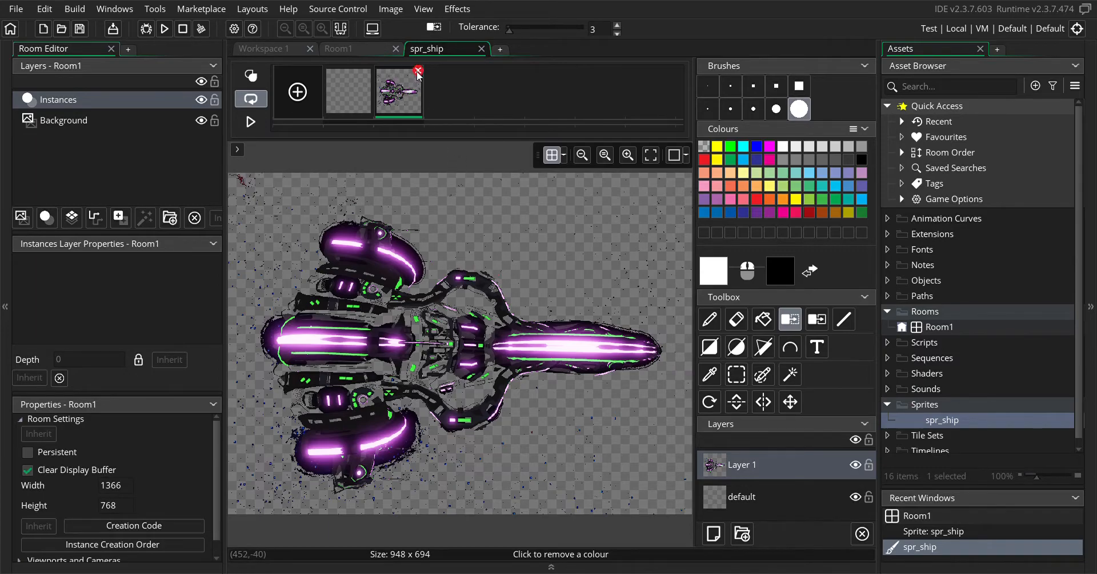
Replace the ship's dark hull colour with blue using the Colour replace tool at tolerance 5
left_click(815, 321)
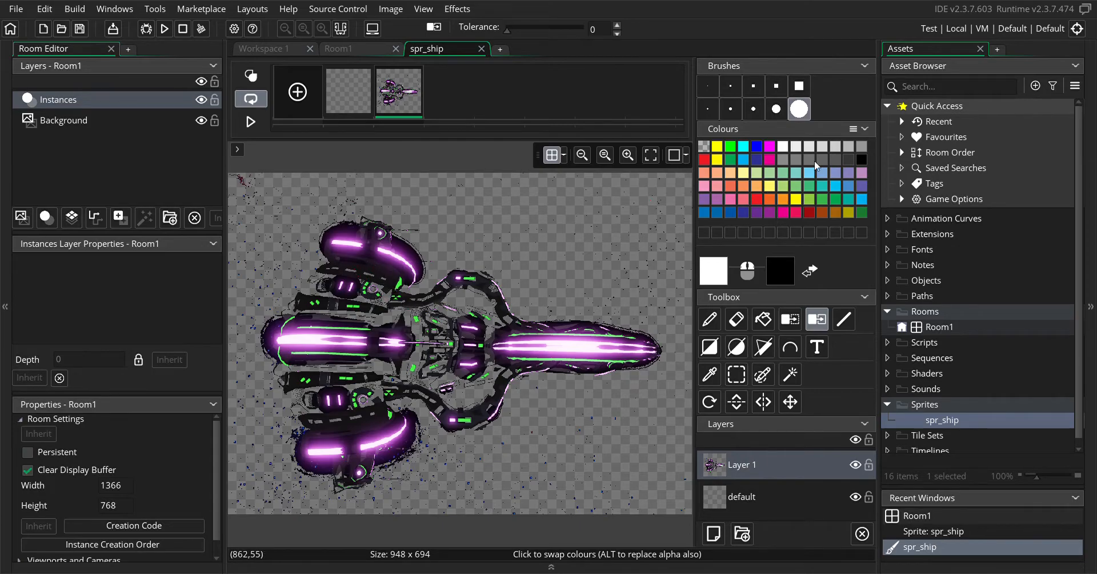
left_click(756, 148)
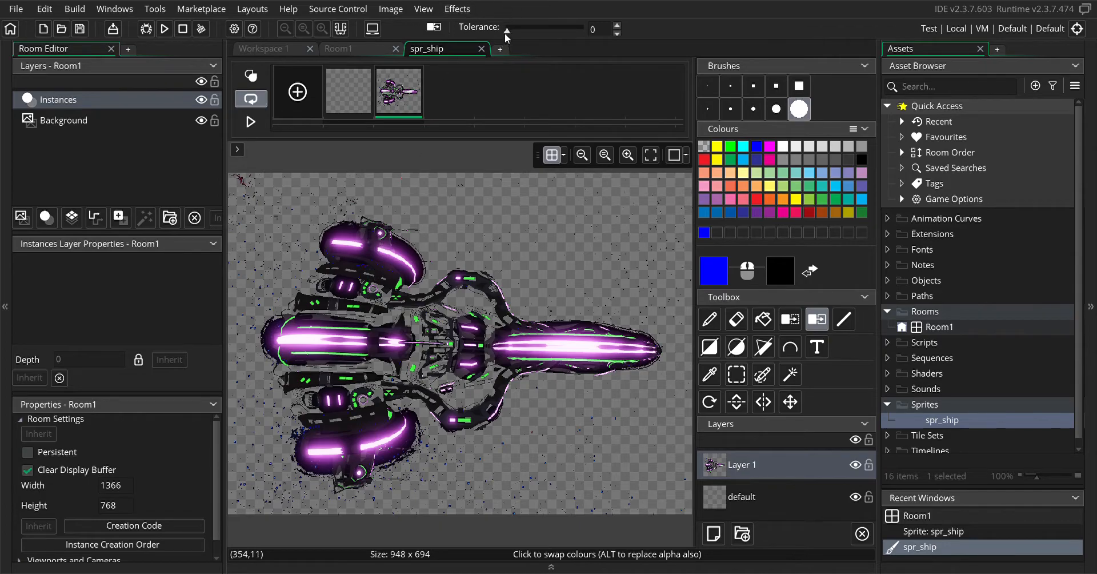
left_click_drag(509, 31, 510, 30)
left_click(361, 273)
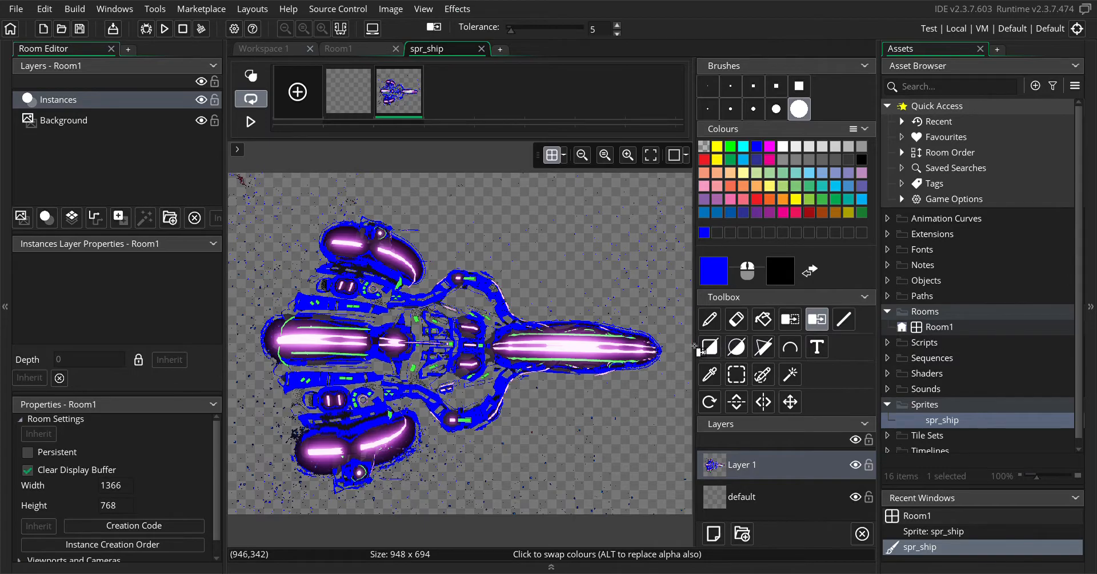
Delete the ship image frame from the sprite
left_click(418, 70)
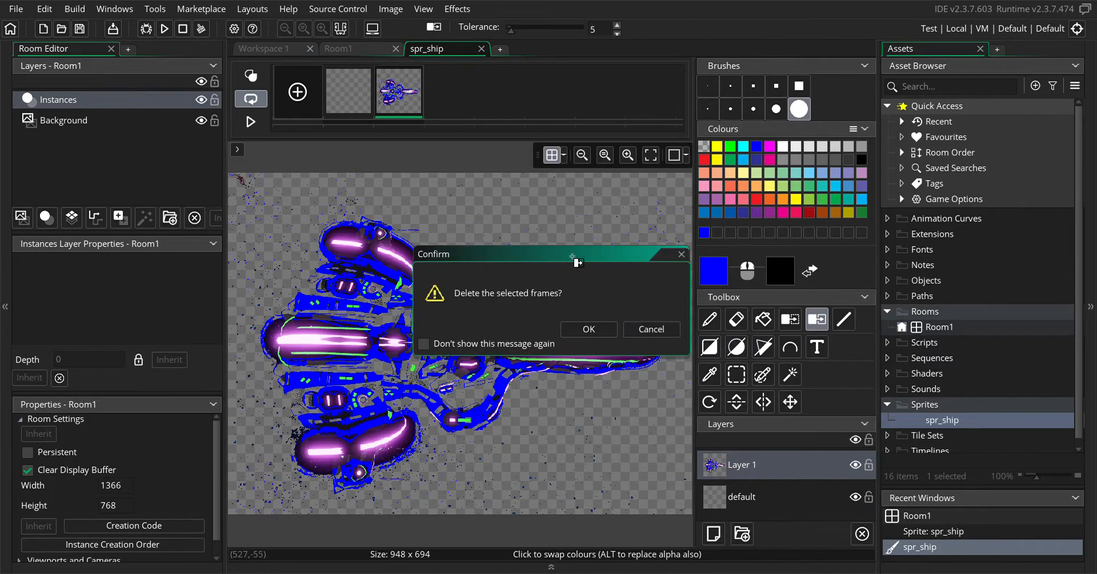
left_click(589, 331)
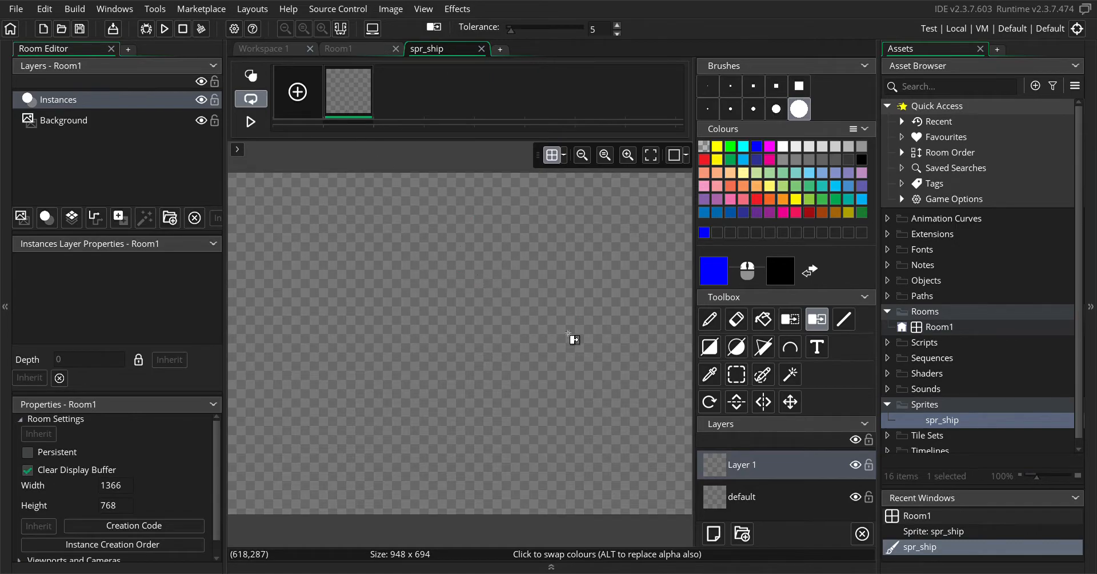
Draw a blue rectangle outline about 340 by 340 pixels near the canvas centre with the size 31 brush, and undo it
left_click(704, 346)
left_click_drag(420, 240, 588, 414)
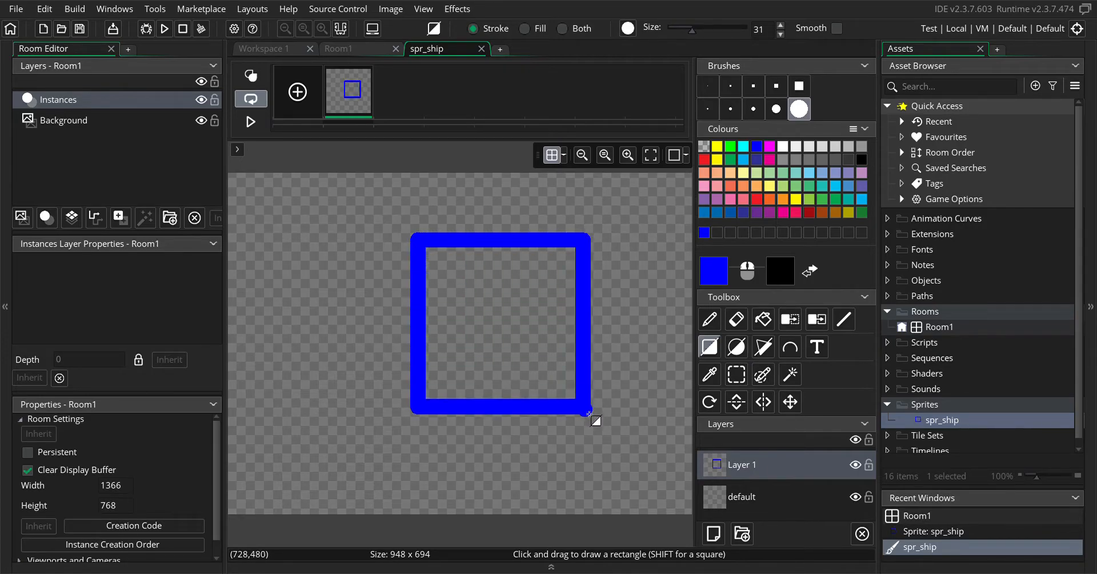
left_click(51, 10)
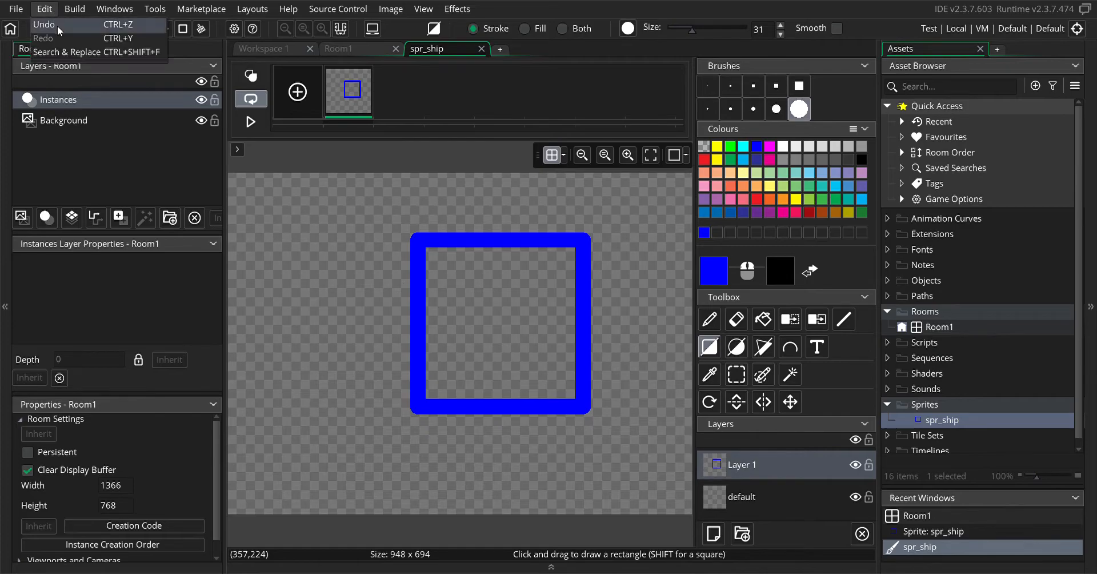
left_click(58, 27)
Draw a filled white rectangle about 410 by 315 pixels with the size 1 brush selected, and undo it
left_click(783, 148)
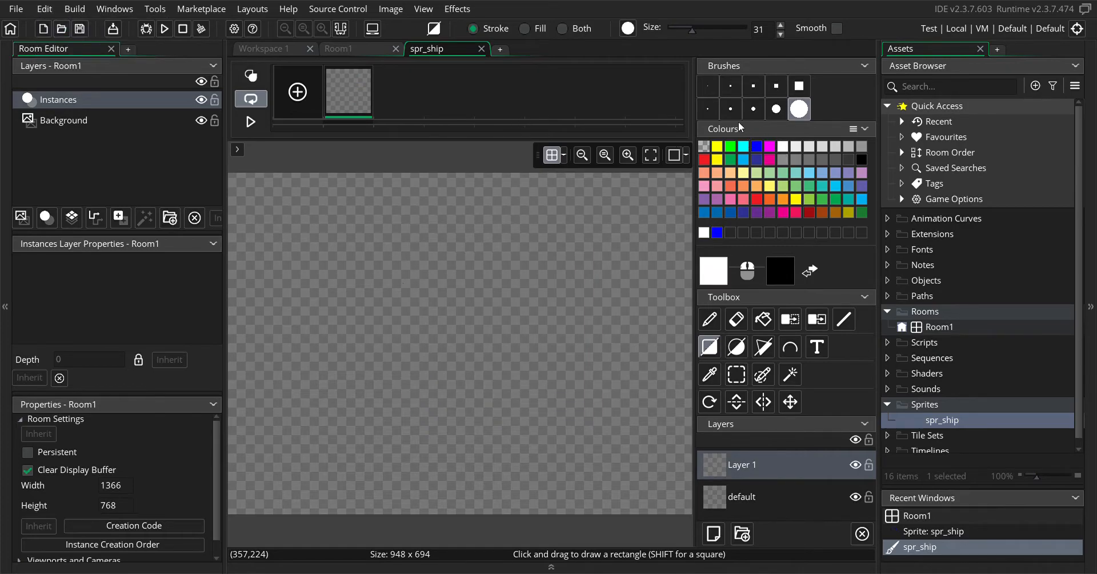
left_click(710, 86)
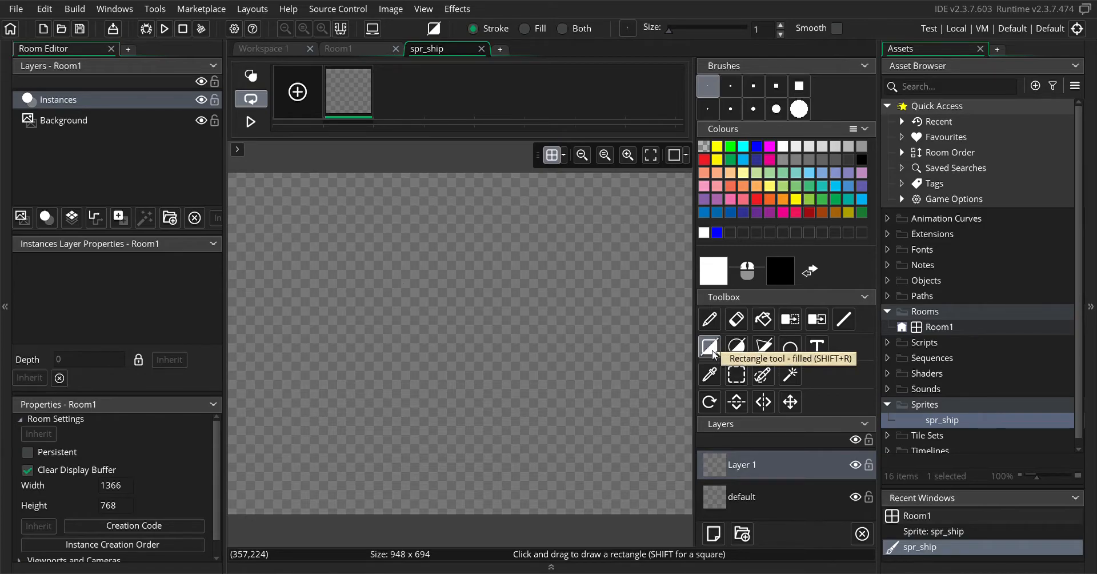
left_click_drag(355, 228, 558, 381)
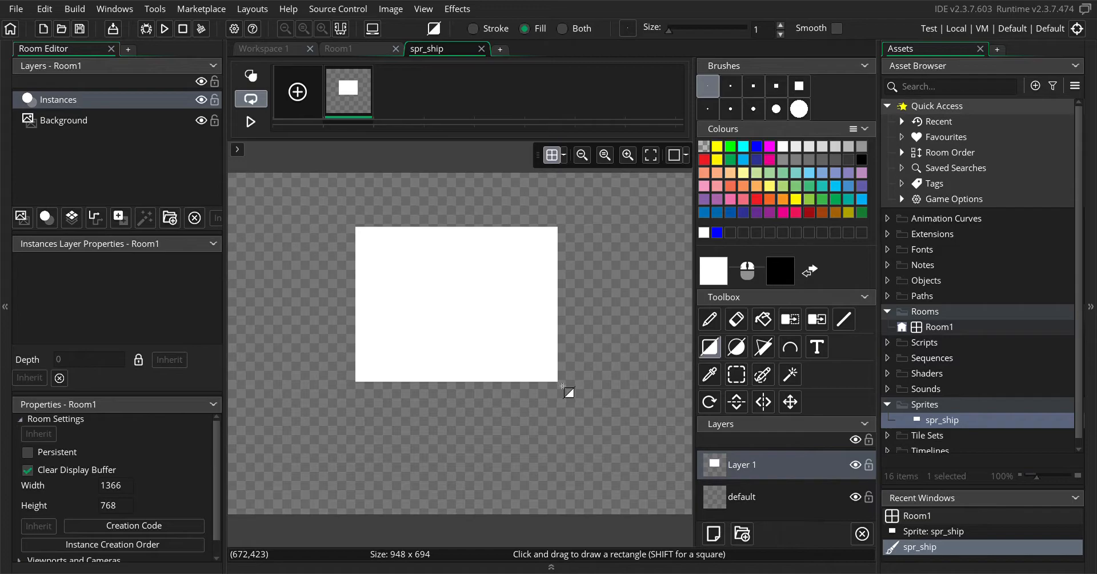
left_click(41, 12)
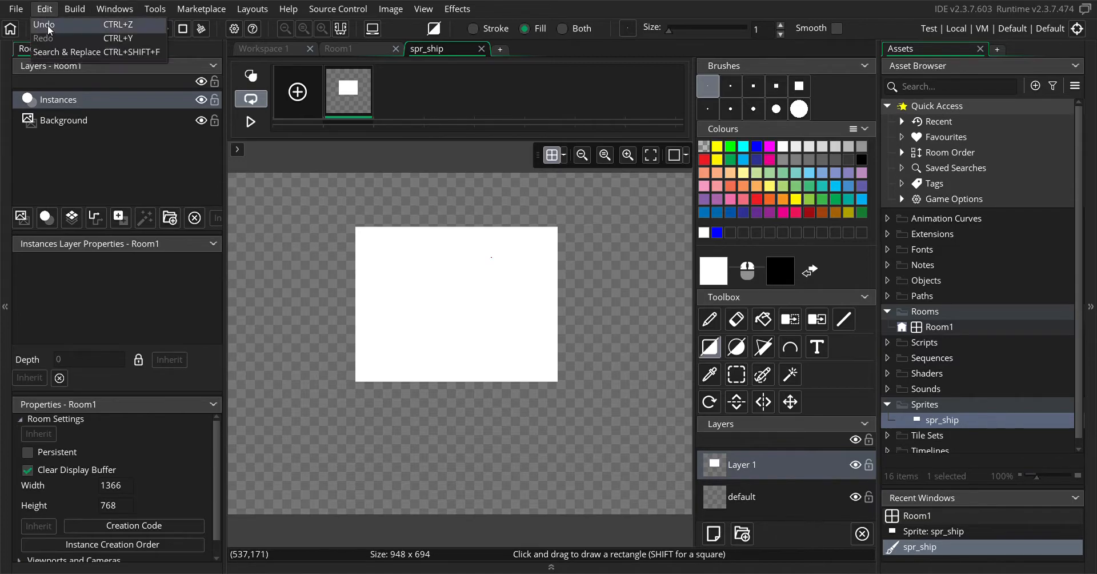
left_click(47, 25)
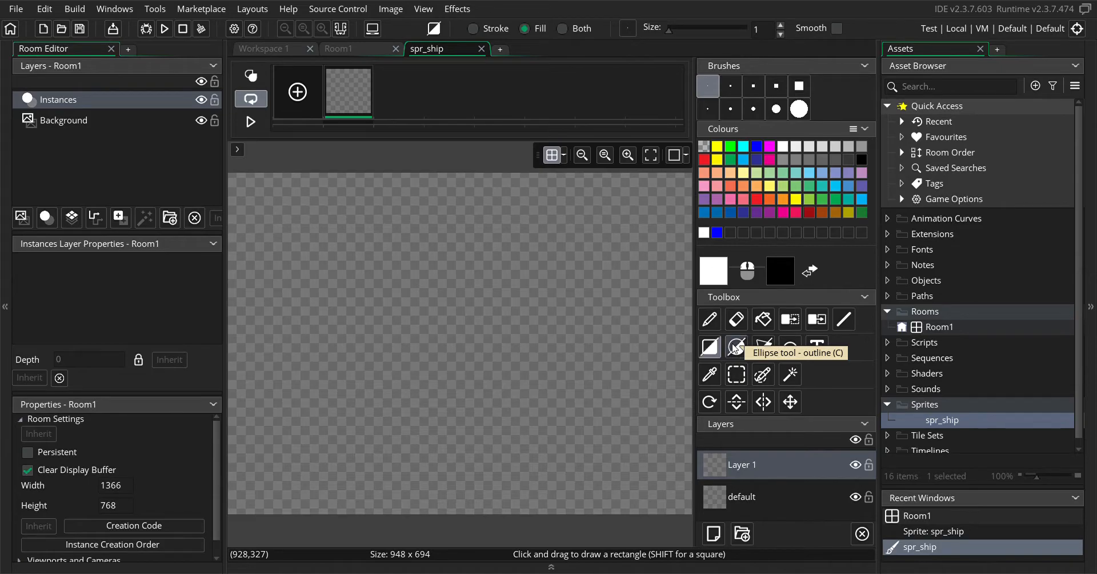
Choose the outline Ellipse tool and set the canvas grid spacing to 30 by 30 pixels
left_click(735, 347)
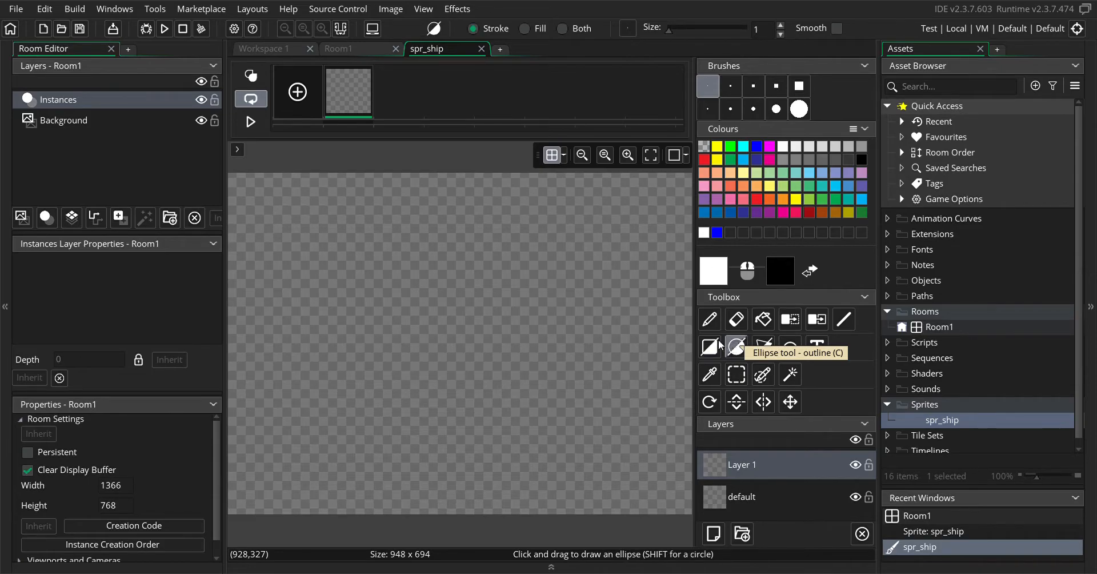
left_click(552, 156)
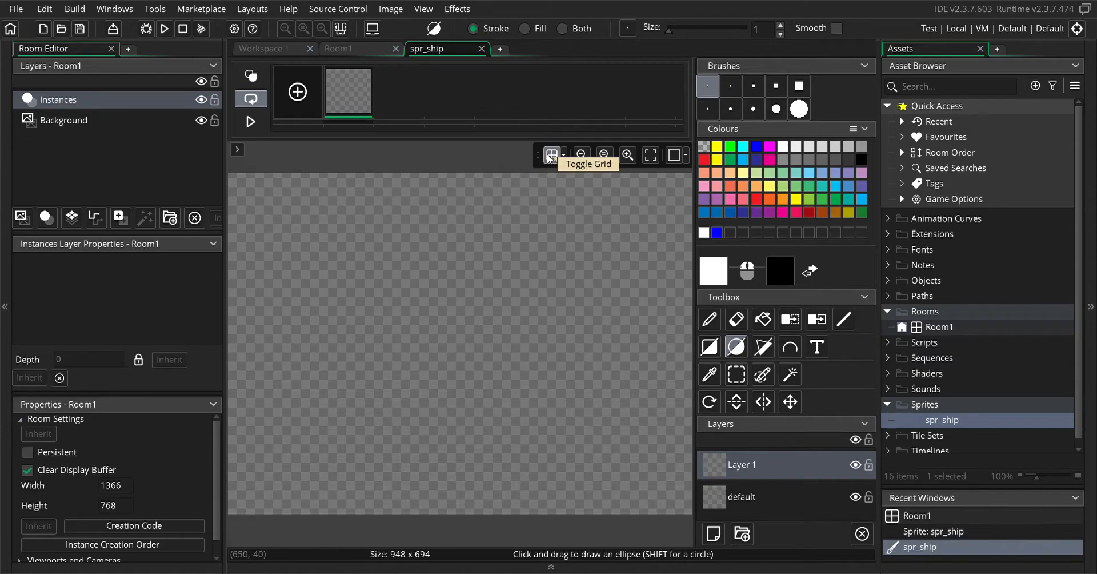
left_click(564, 156)
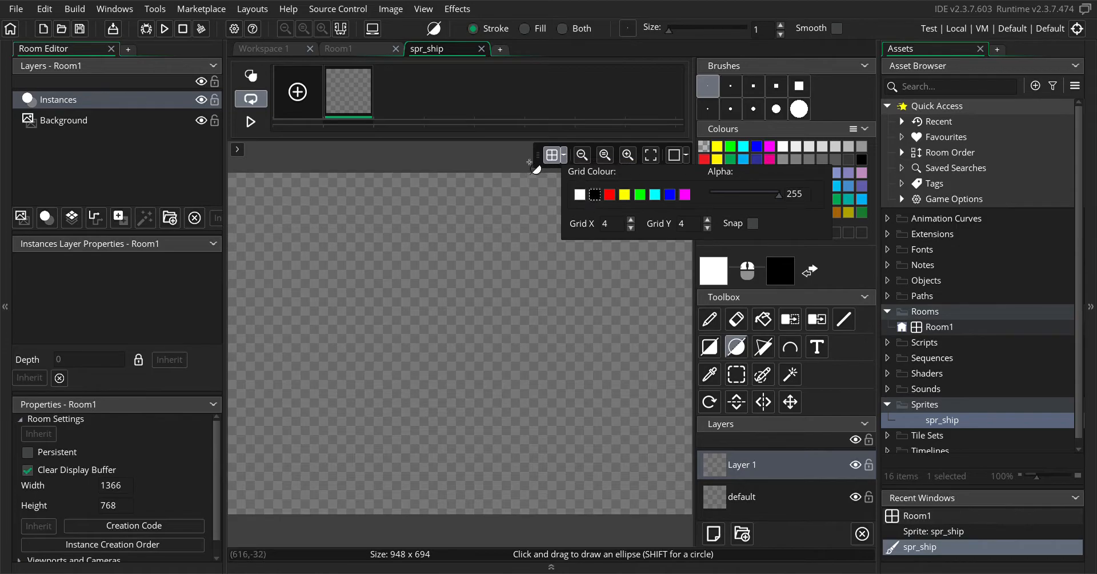
left_click(567, 156)
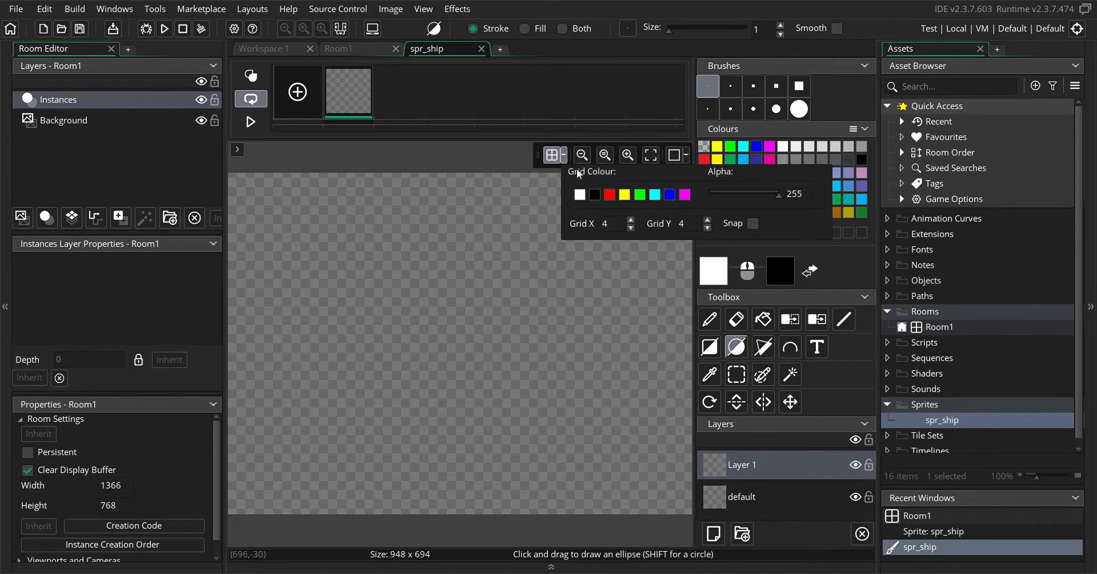
left_click(633, 220)
left_click(632, 219)
left_click(632, 219)
left_click(632, 220)
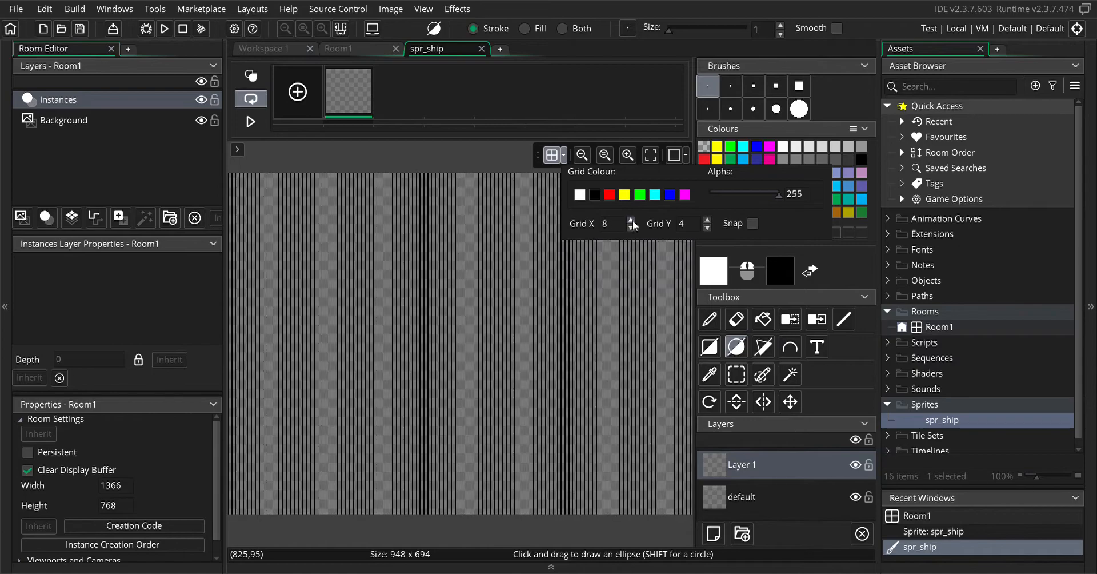
left_click(633, 221)
left_click(633, 221)
left_click(632, 220)
left_click(632, 220)
left_click(631, 220)
left_click(632, 220)
left_click(631, 220)
left_click(631, 220)
left_click(630, 220)
left_click(631, 220)
left_click(631, 221)
left_click(631, 221)
left_click(631, 220)
left_click(631, 221)
left_click(630, 221)
left_click(631, 220)
left_click(631, 221)
left_click(630, 221)
left_click(631, 221)
left_click(631, 220)
left_click(631, 220)
left_click(631, 221)
left_click(630, 220)
left_click(631, 227)
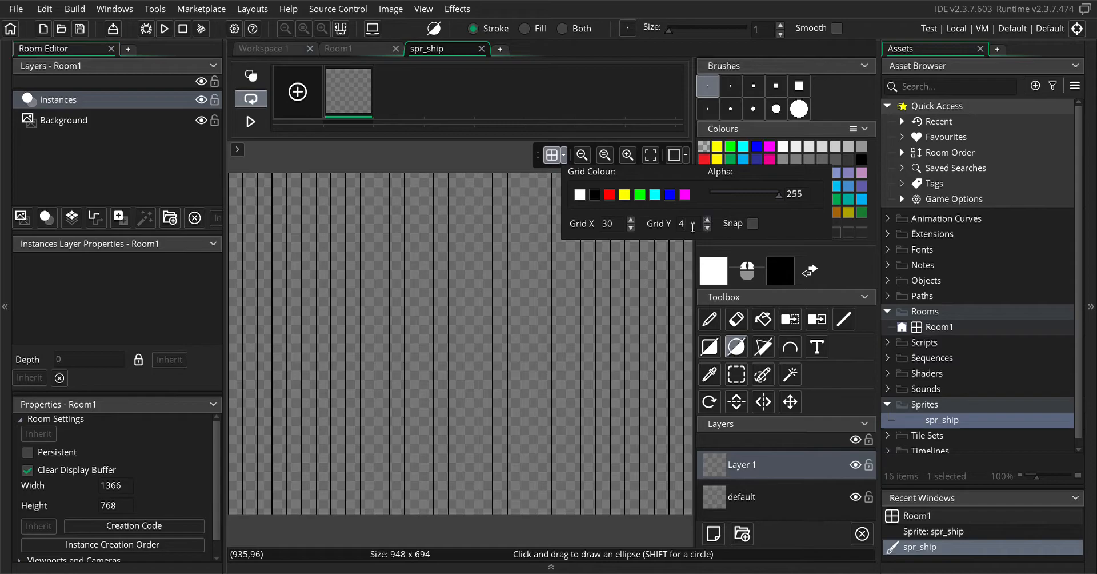
type("30")
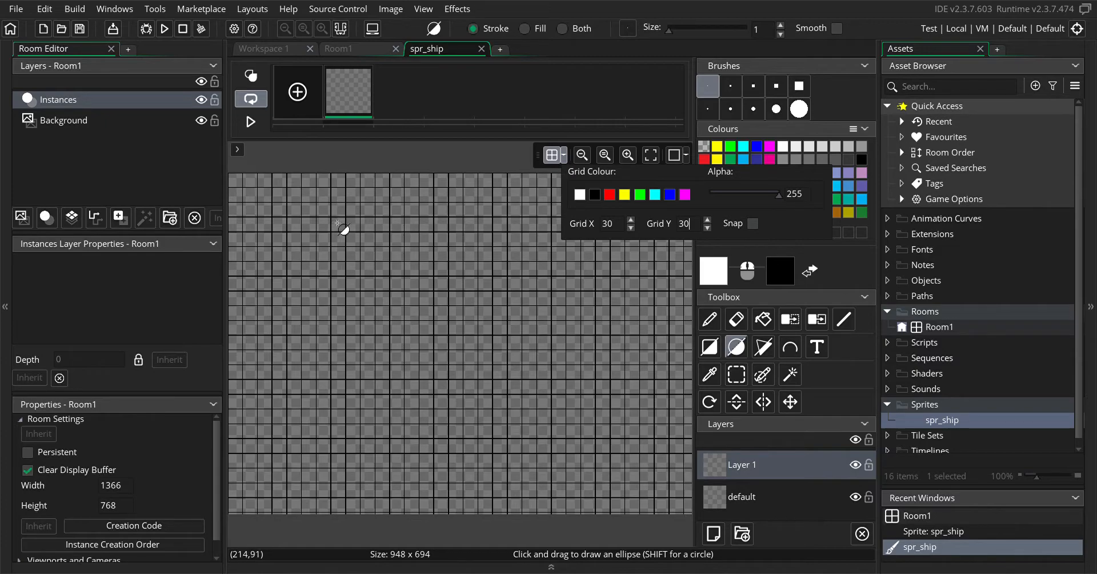
Draw a white ellipse outline about 560 by 570 pixels across the canvas centre, and undo it
left_click_drag(336, 220, 610, 501)
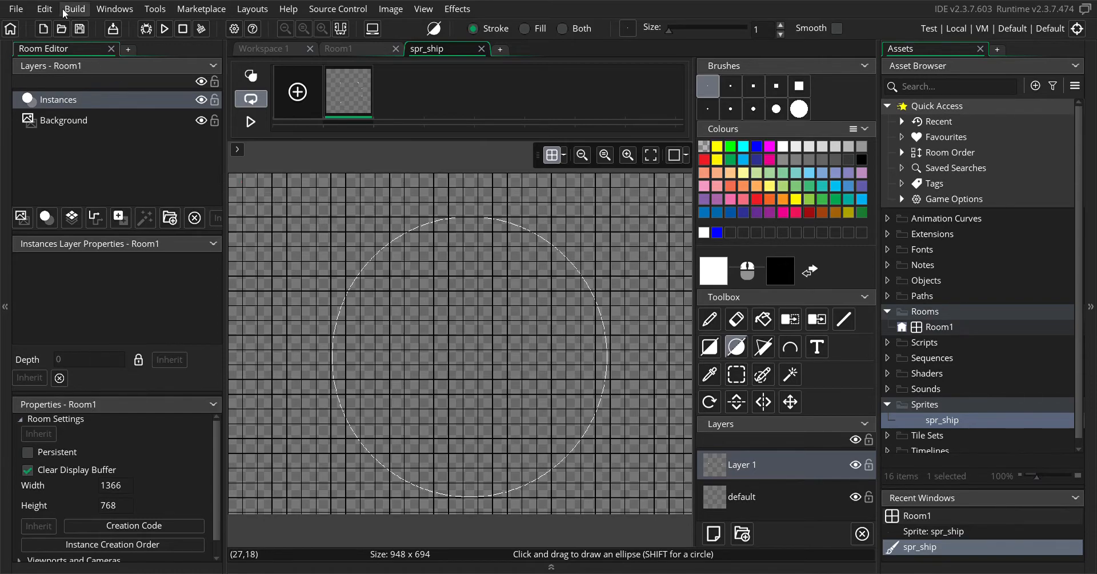
left_click(45, 9)
left_click(51, 26)
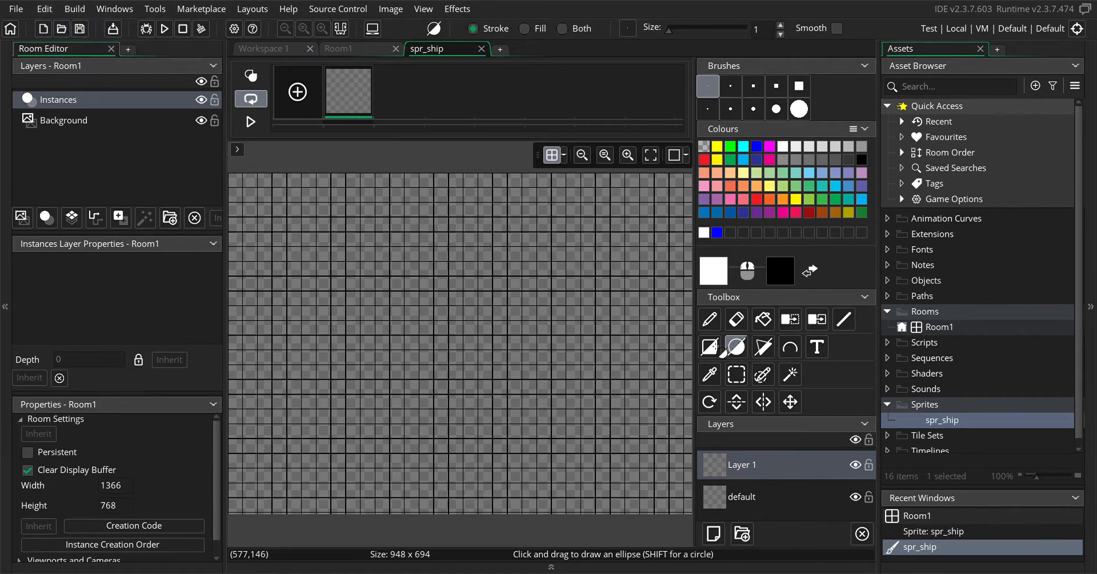
left_click(739, 350)
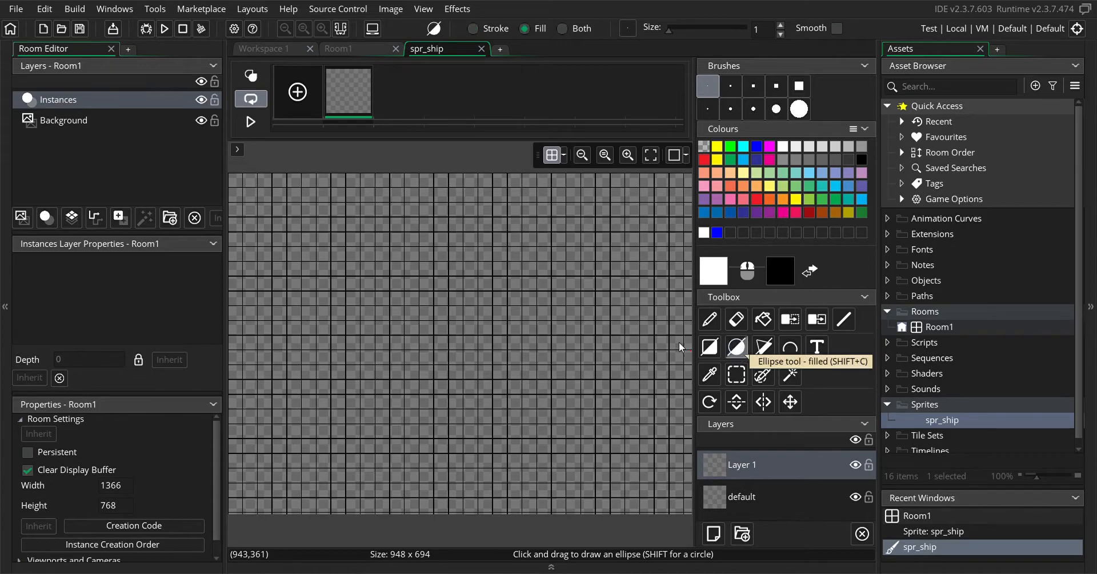
left_click(817, 348)
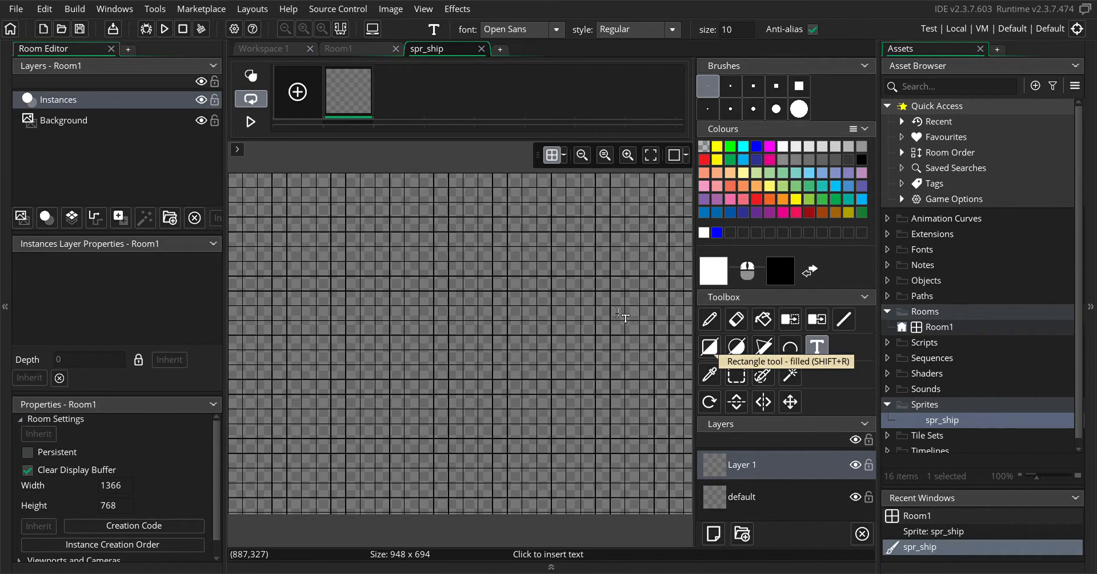
mouse_move(345, 112)
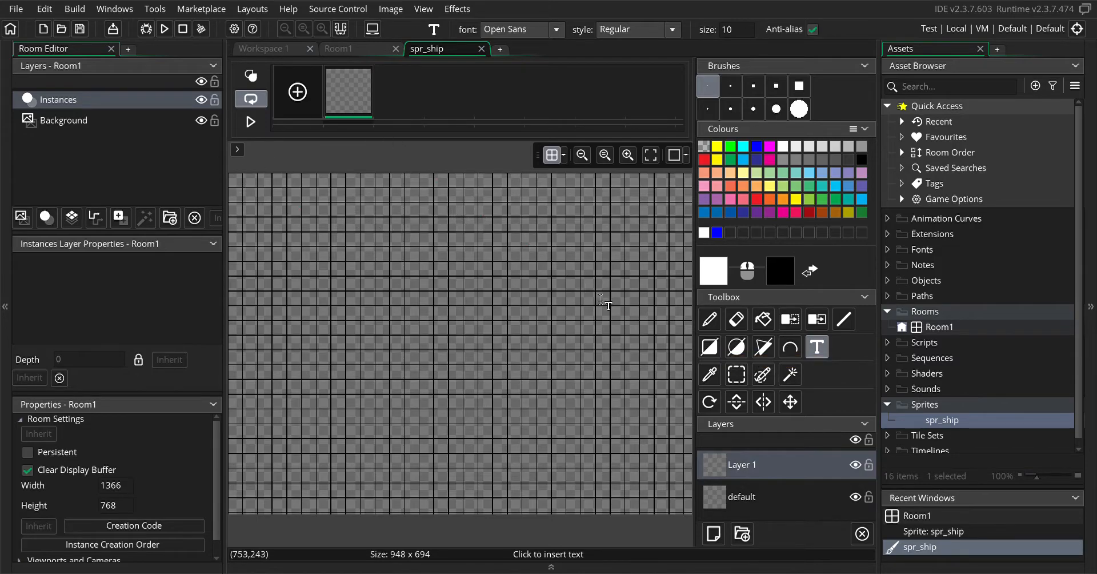
Resize the canvas of the spr_ship sprite to 64 by 64 pixels
double_click(935, 420)
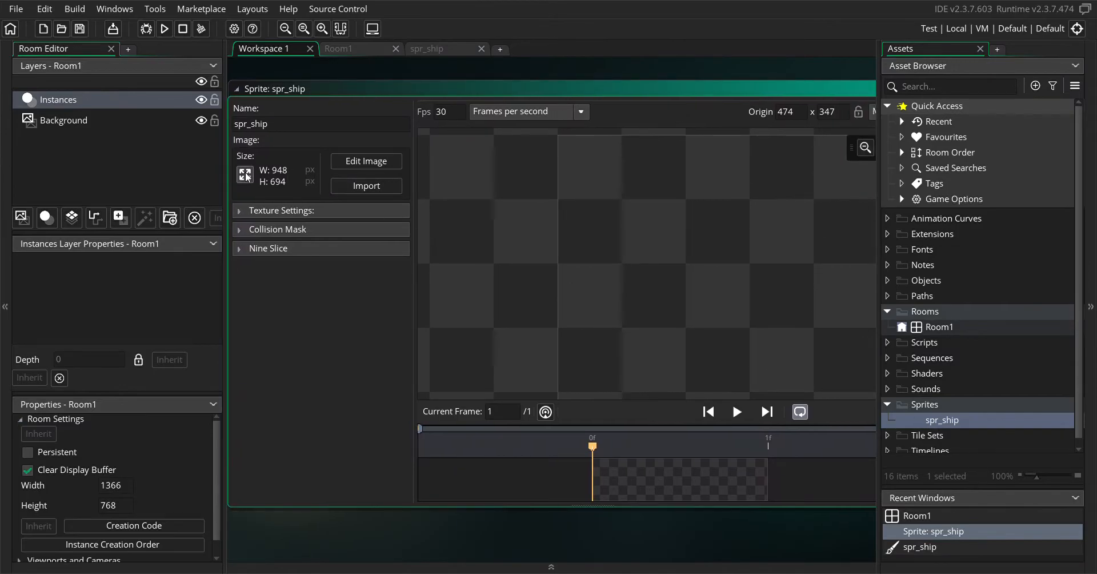
left_click(246, 178)
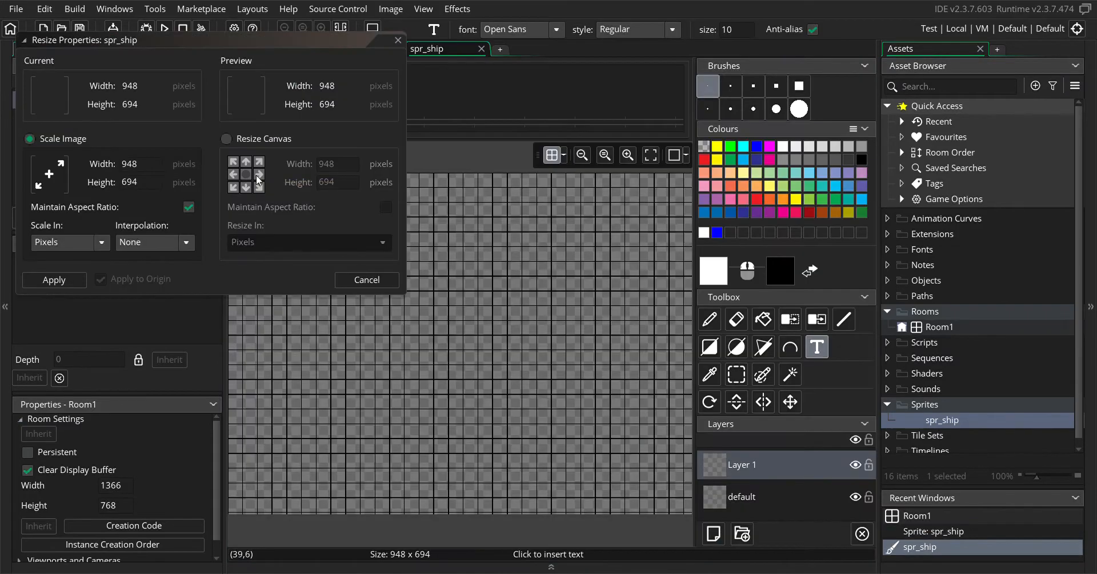
left_click_drag(141, 165, 109, 172)
left_click(227, 139)
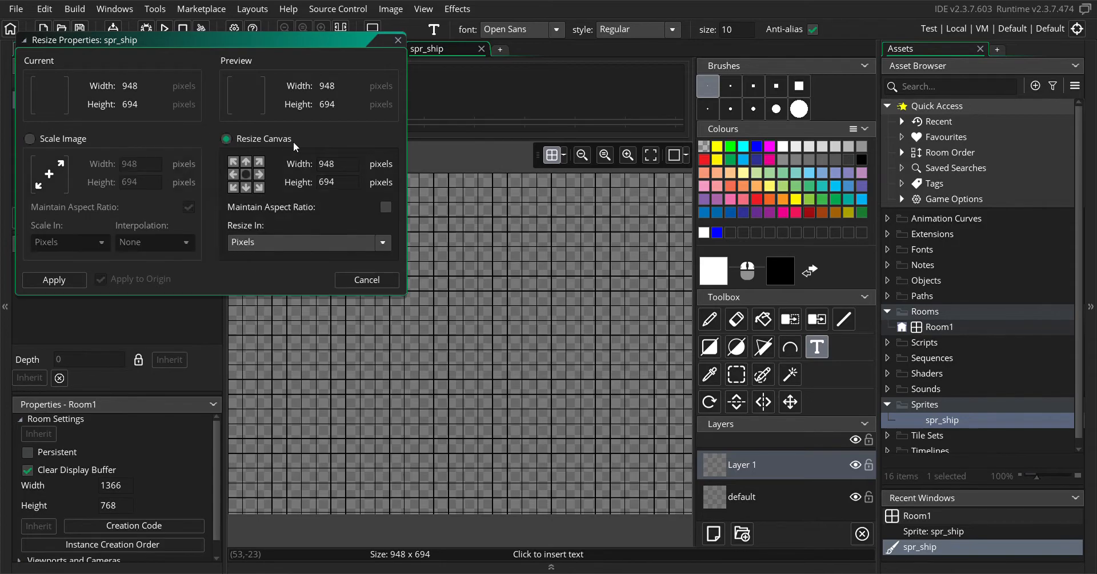
left_click_drag(337, 165, 305, 172)
type("64")
key("Tab")
type("64")
left_click(54, 280)
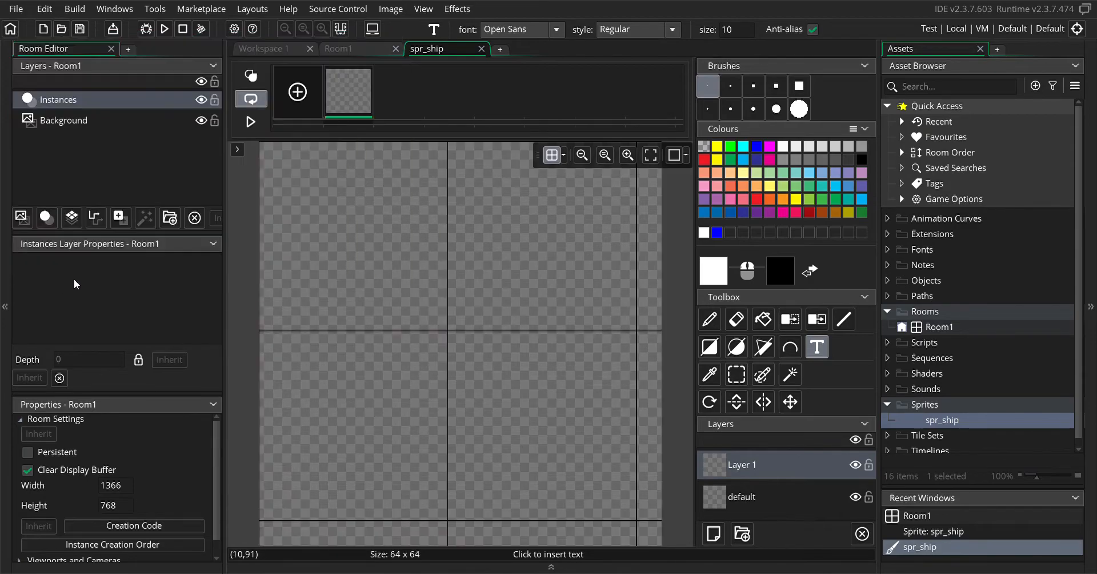
Set the canvas grid spacing to 8 by 8 pixels
left_click(563, 155)
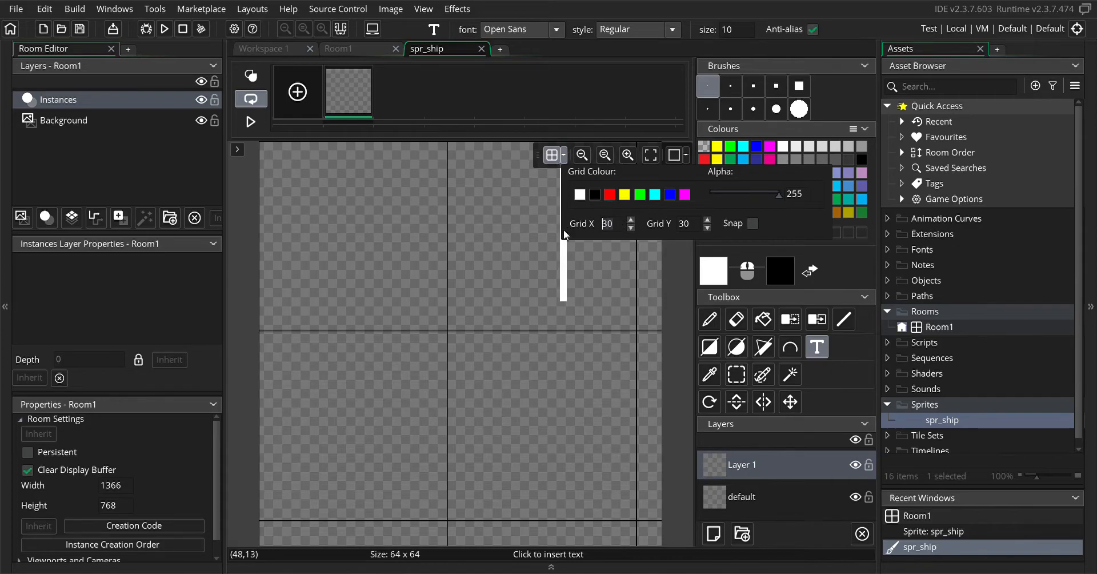
type("8")
key("Tab")
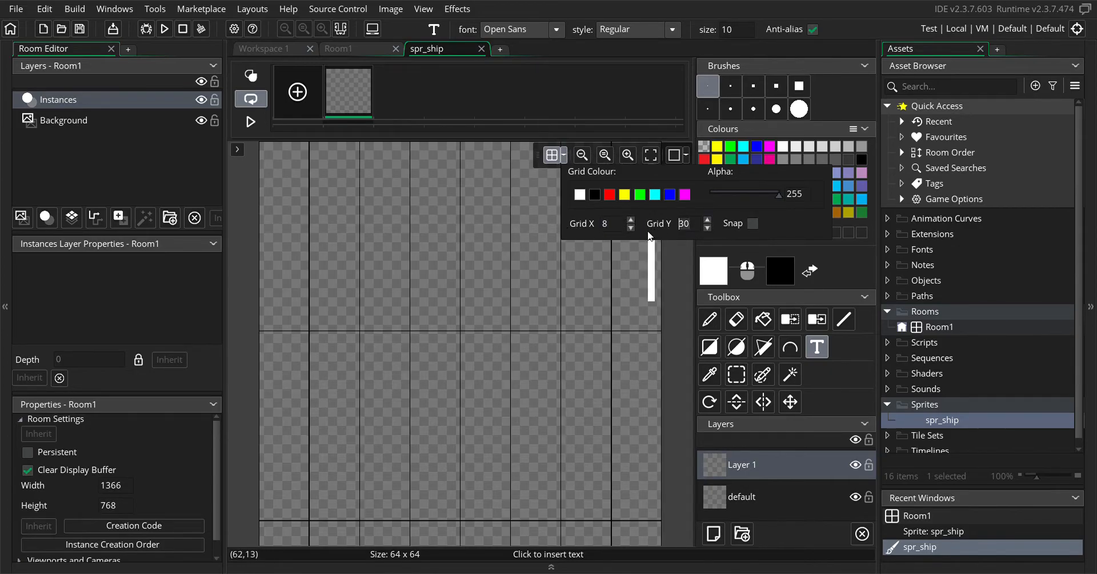
type("8")
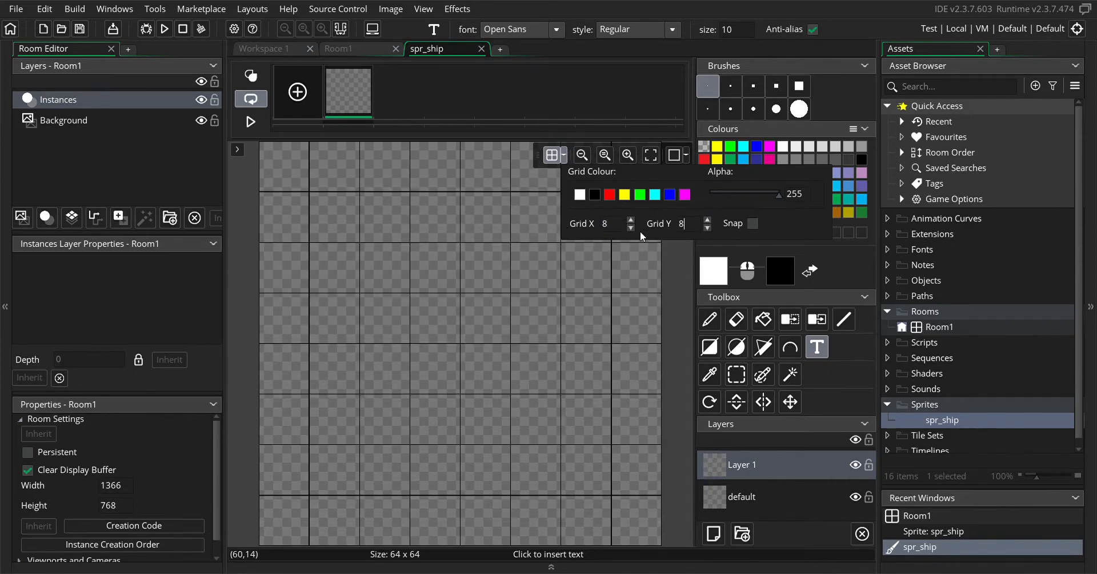
left_click(564, 156)
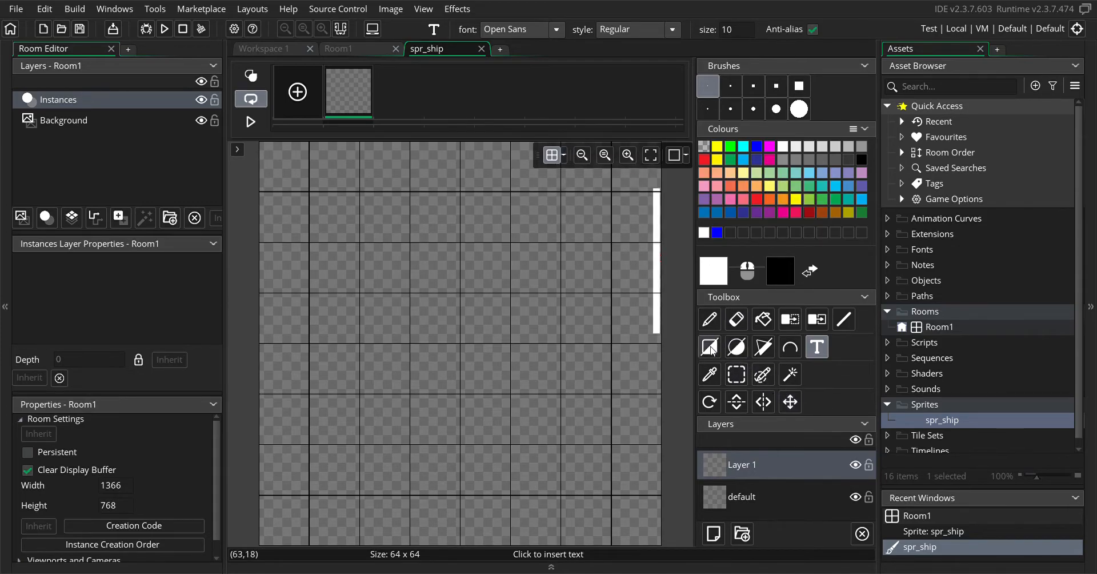
Draw a five-sided white ship outline with its nose at the canvas's right edge using the Line tool, and fill it with white
left_click(843, 319)
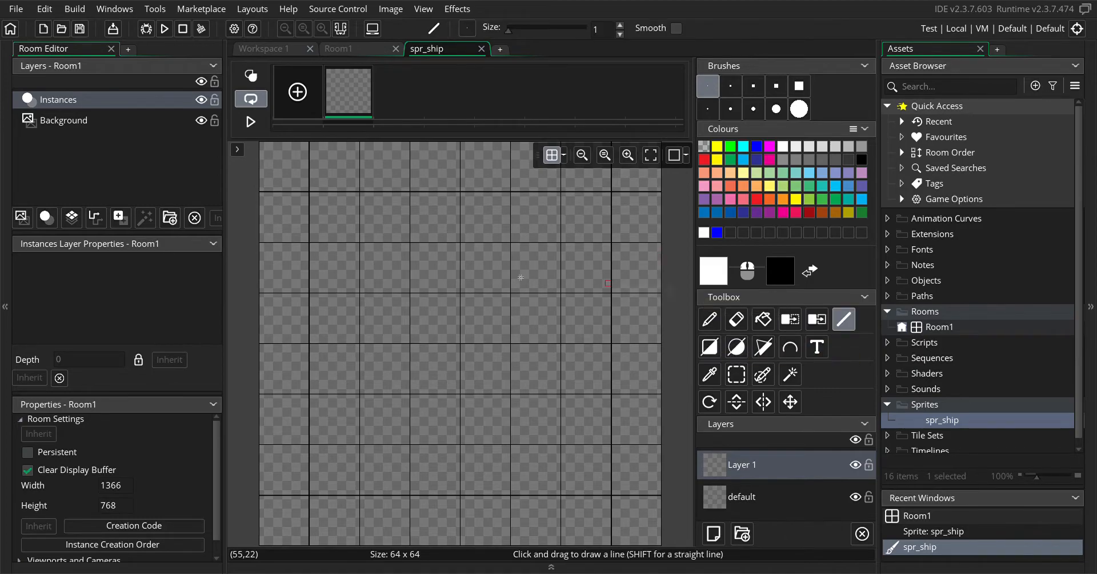
left_click_drag(666, 350, 419, 152)
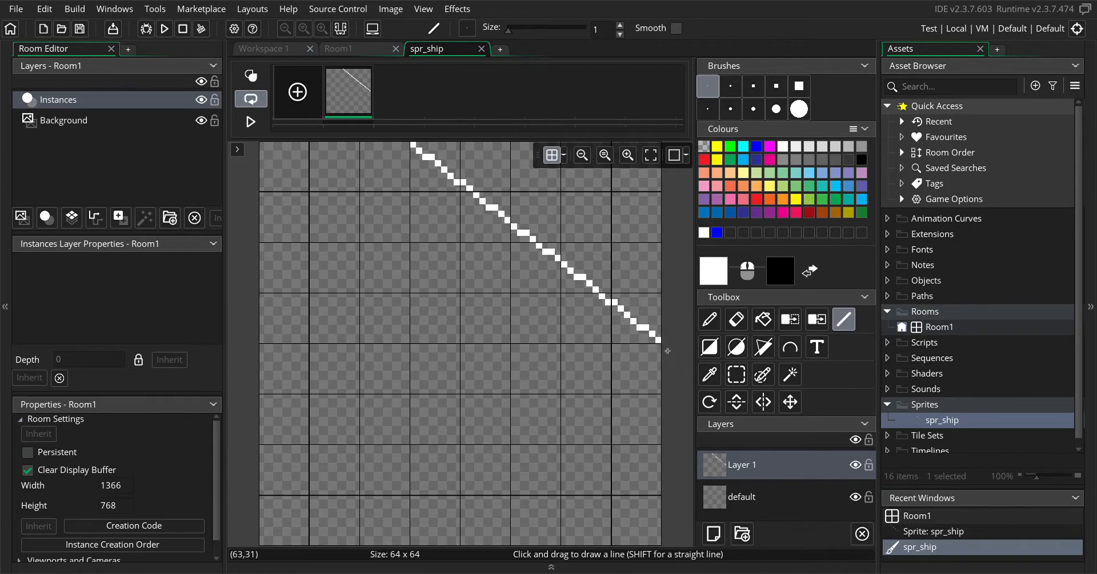
left_click_drag(667, 350, 419, 554)
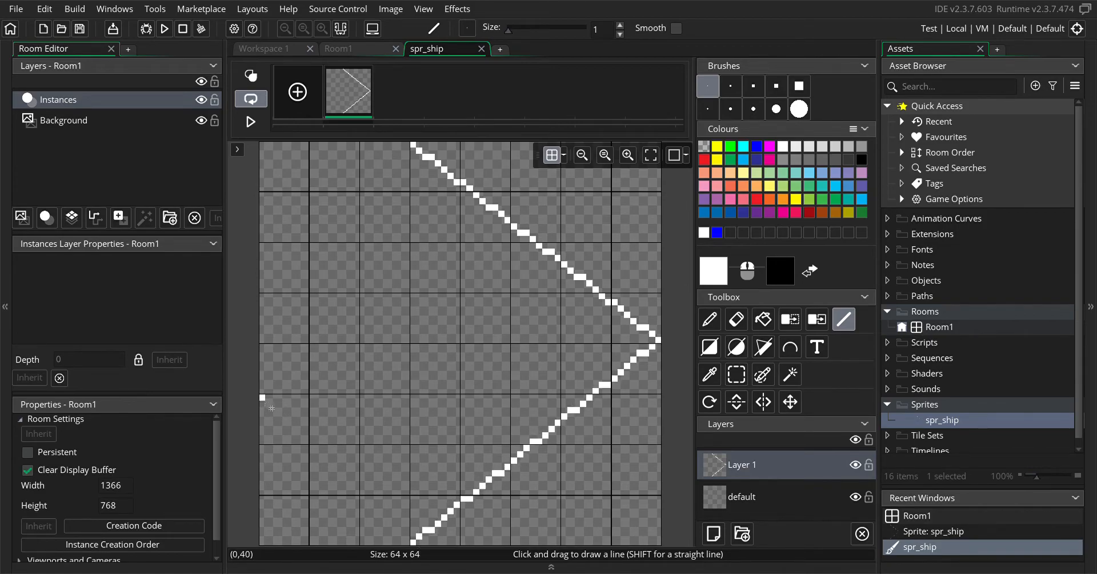
left_click_drag(272, 408, 417, 553)
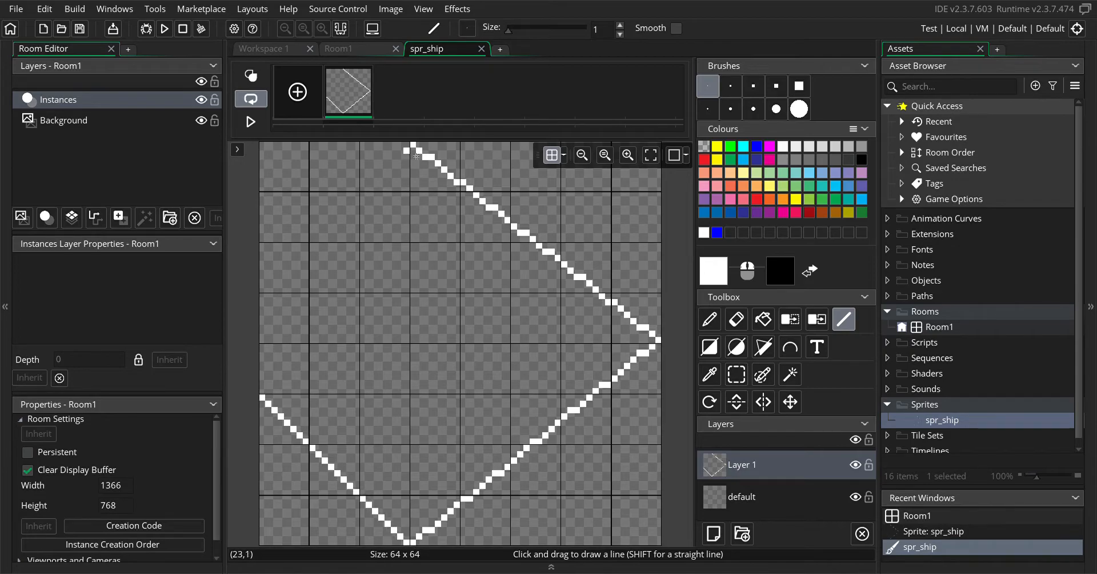
mouse_move(416, 155)
left_mouse_down()
mouse_move(386, 167)
mouse_move(268, 298)
left_mouse_up()
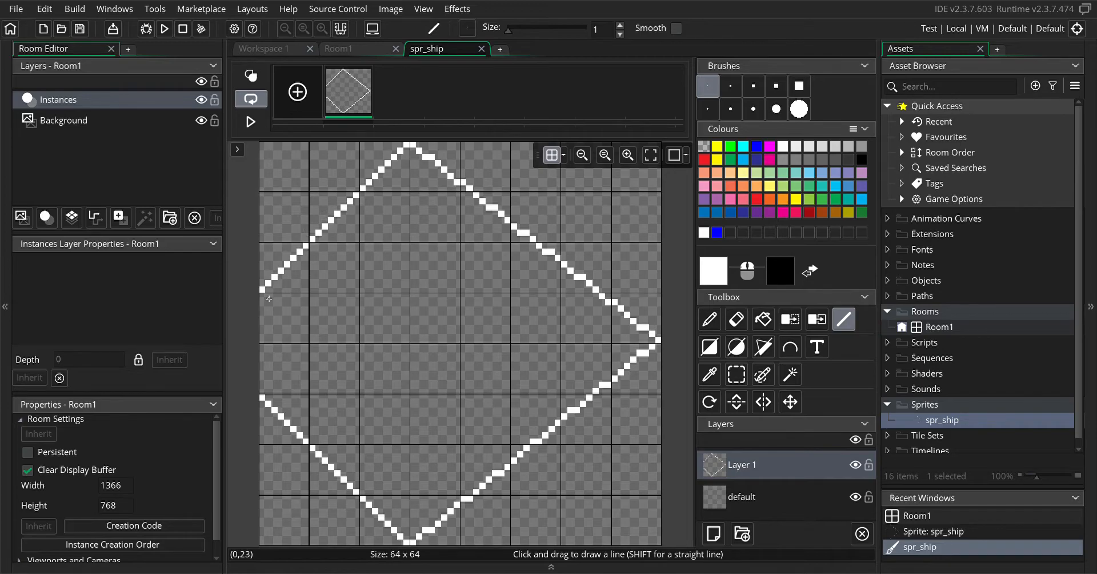
left_click_drag(268, 298, 272, 398)
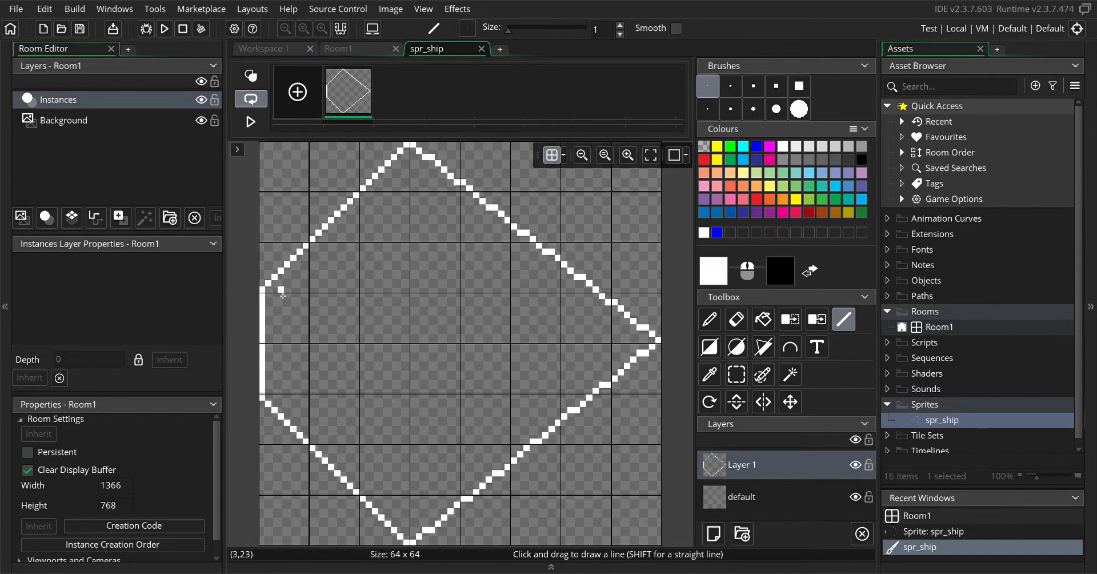
left_click(763, 319)
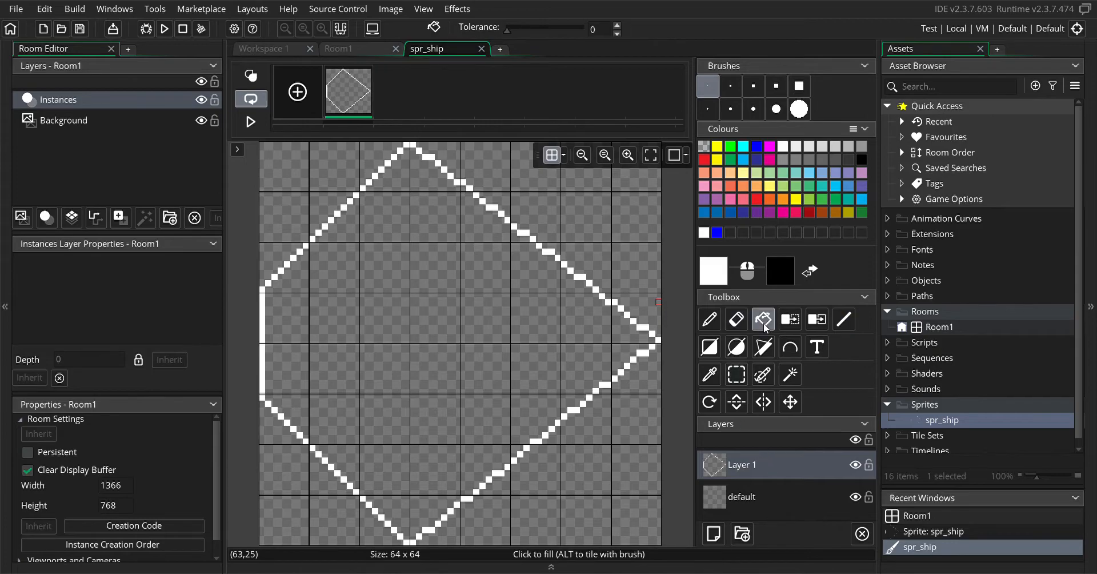
left_click(508, 345)
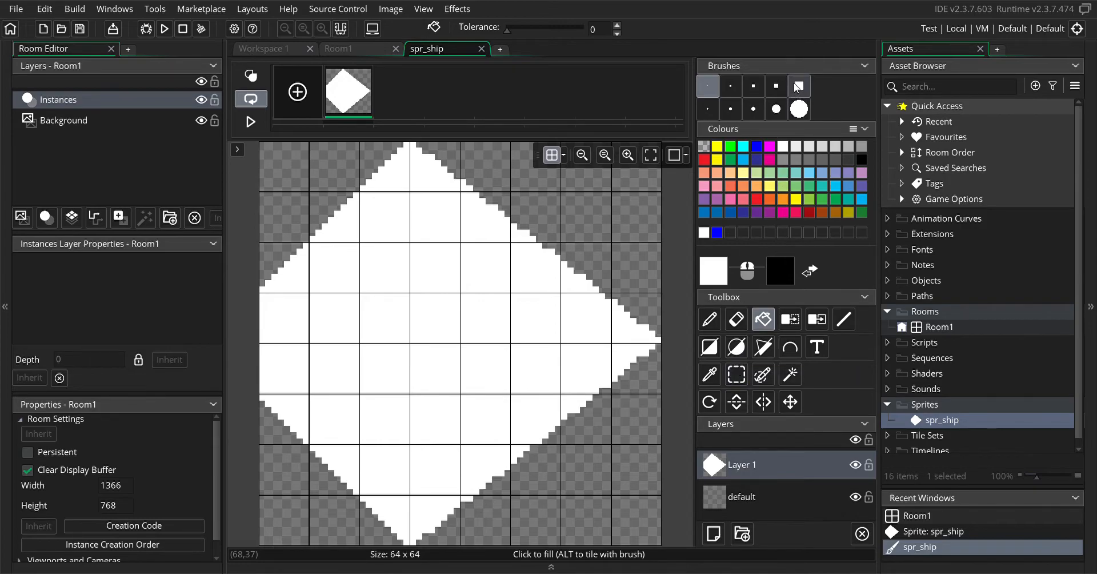
Select an area about 48 by 16 pixels from the canvas's upper-left corner and copy it as a custom brush
left_click(737, 377)
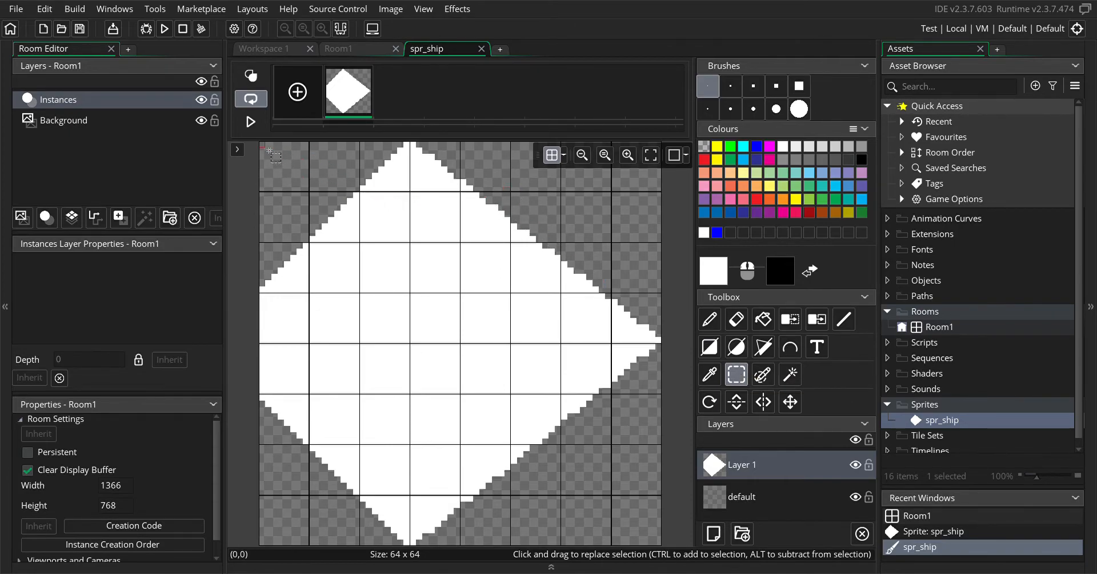
left_click_drag(270, 150, 565, 249)
key("ctrl+c")
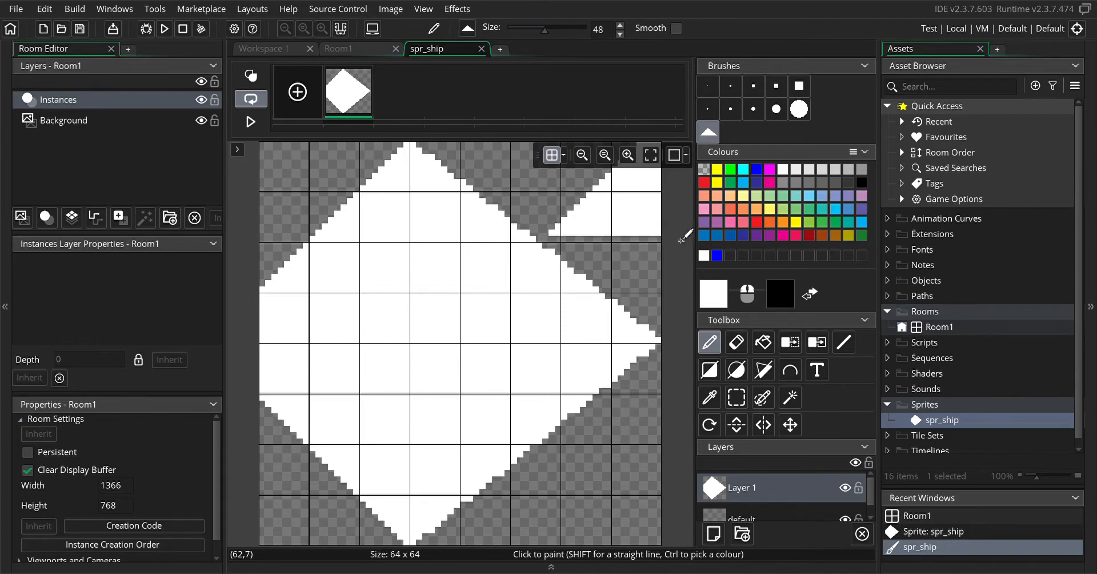
Flip the custom brush vertically and set the drawing colour to blue
left_click(737, 424)
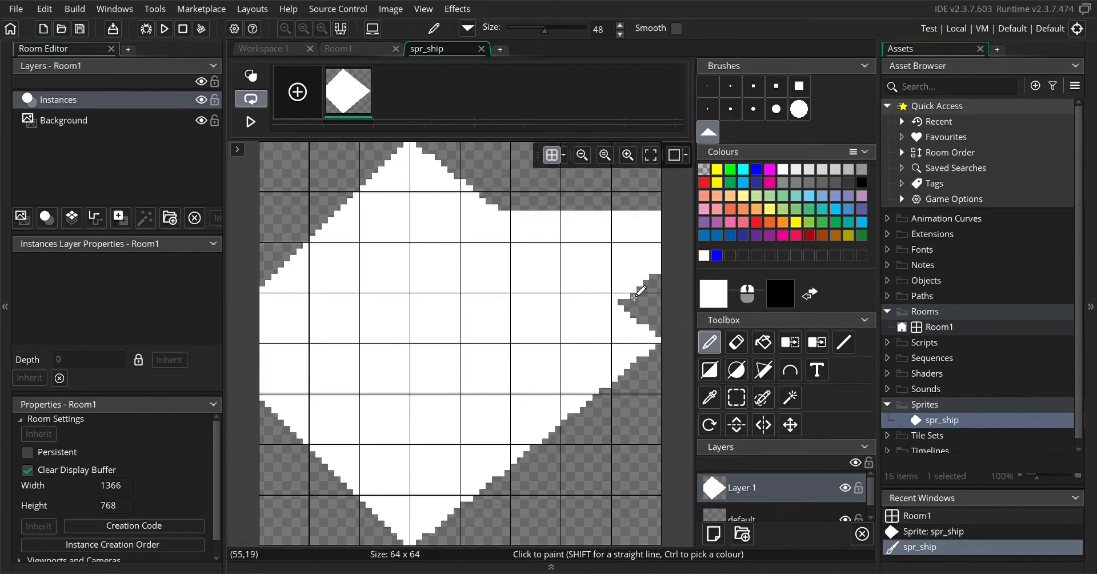
left_click(756, 169)
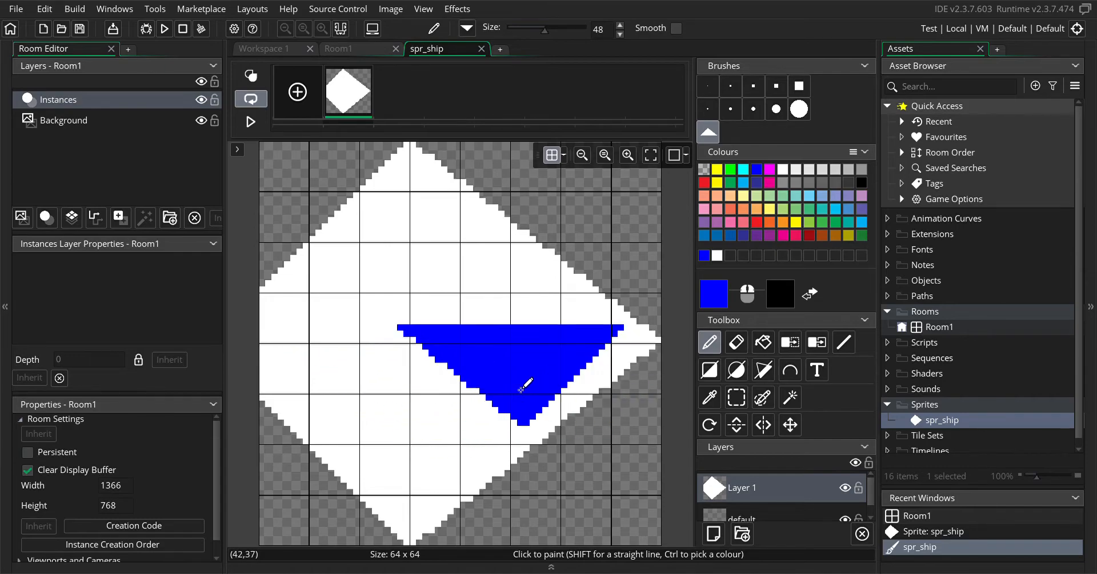
Paint a small freehand selection on the ship's upper-right edge with the size 1 brush, and switch to the Magic wand tool
left_click(762, 398)
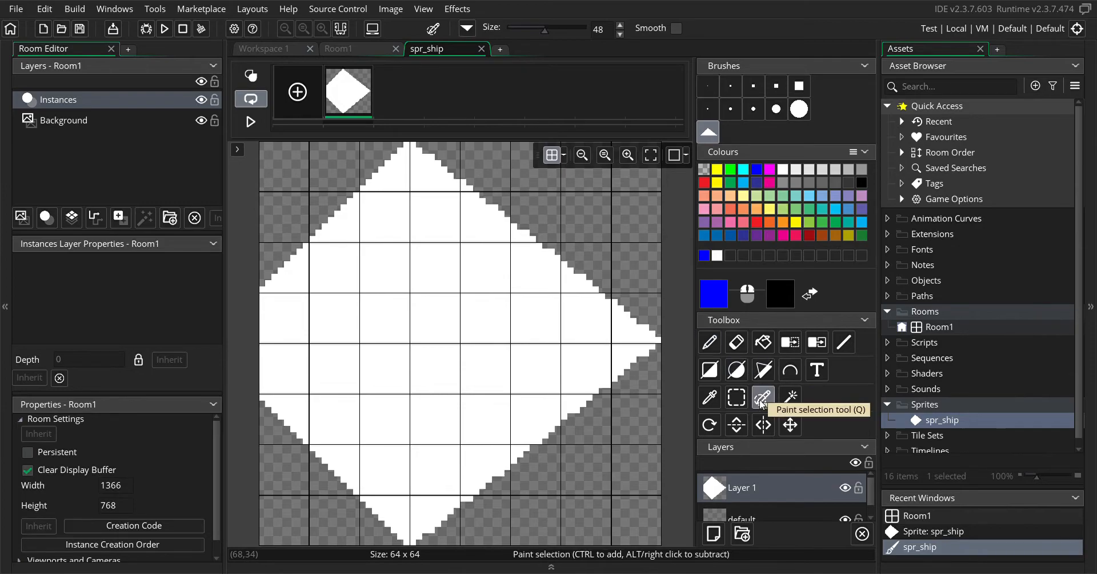
left_click(708, 86)
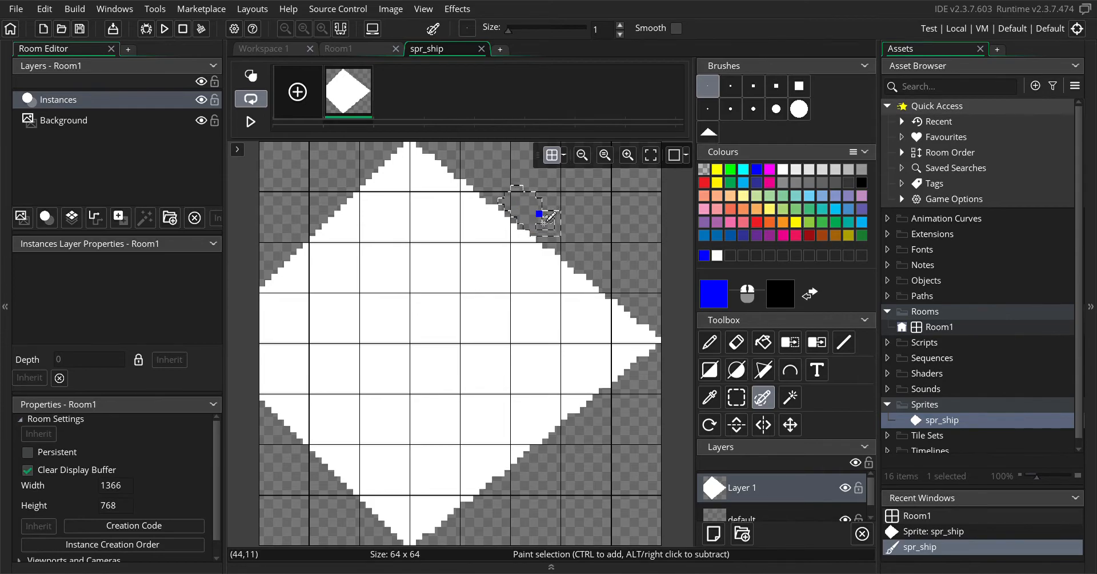
left_click_drag(544, 222, 539, 227, "ctrl")
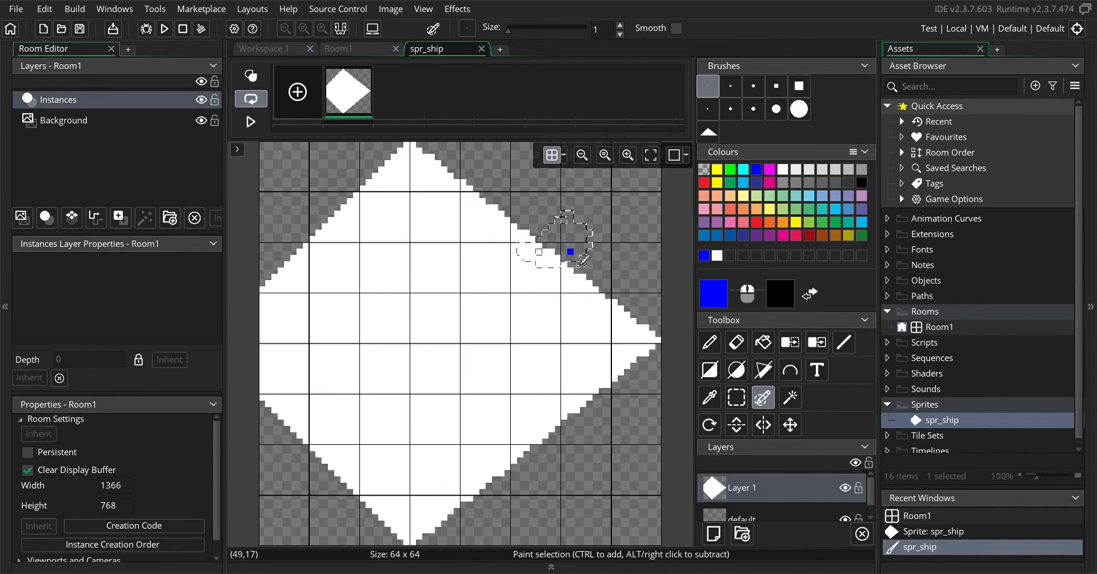
left_click(789, 401)
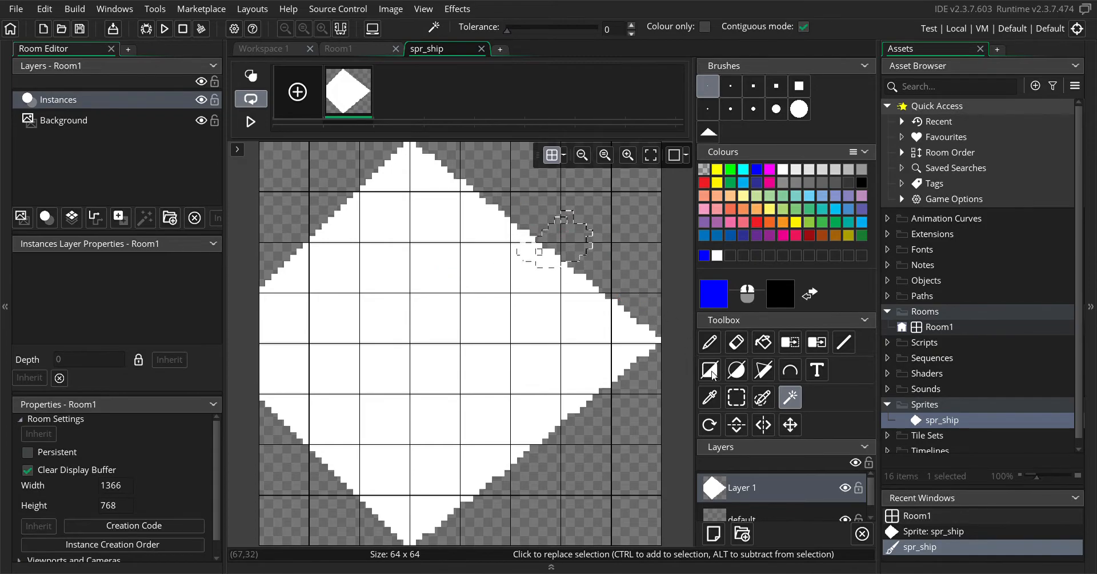
Try a painted selection and a rectangular selection about 15 by 15 pixels over the ship's upper-right edge, and clear the selection
left_click(766, 398)
mouse_move(532, 183)
left_mouse_down()
mouse_move(514, 169)
mouse_move(540, 183)
left_mouse_up()
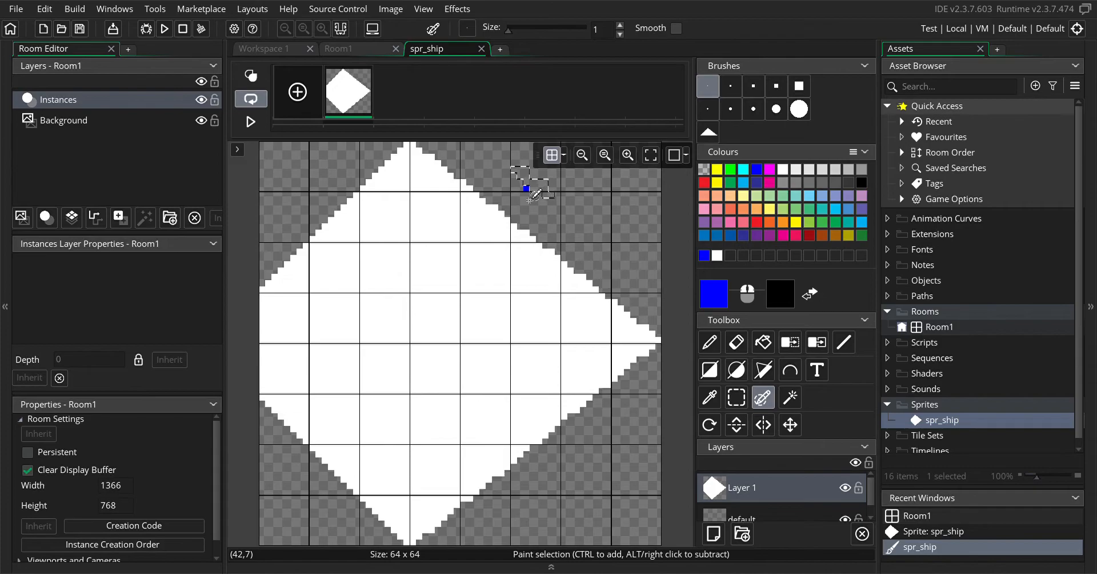
left_click(742, 401)
left_click_drag(504, 179, 600, 277)
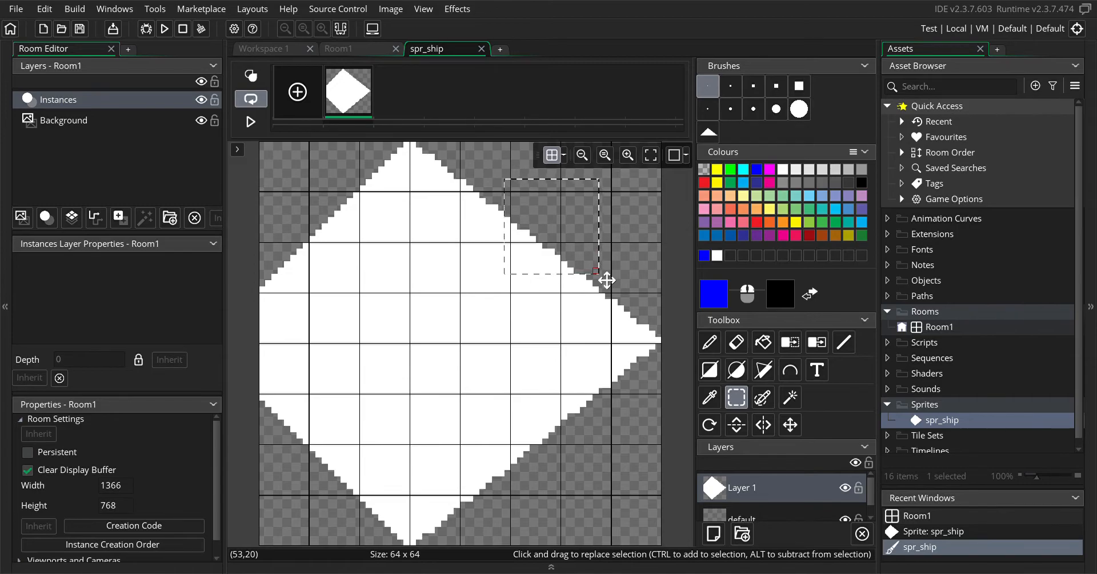
left_click(705, 344)
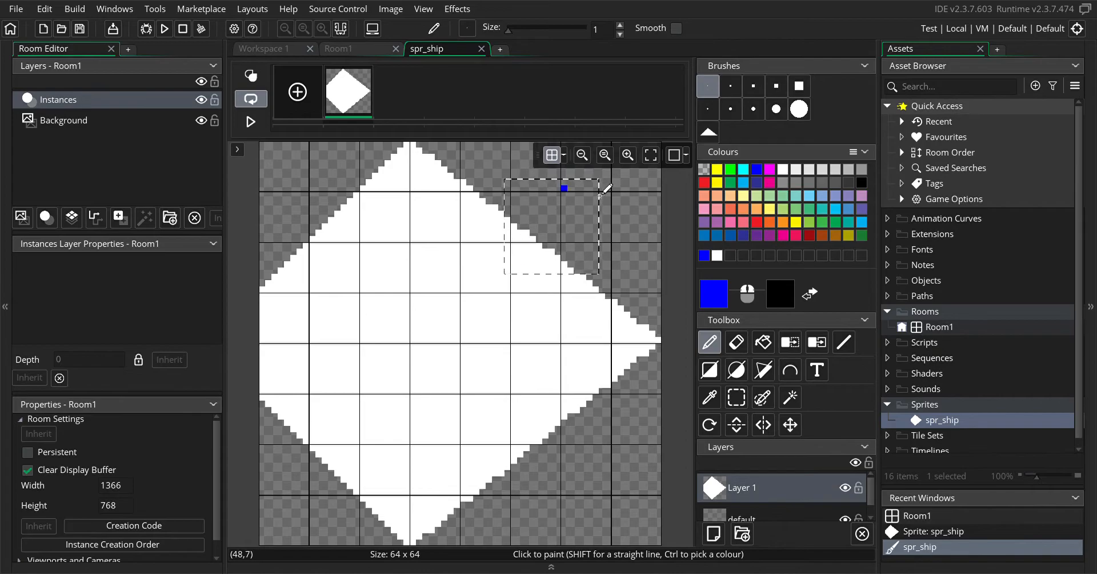
left_click(737, 397)
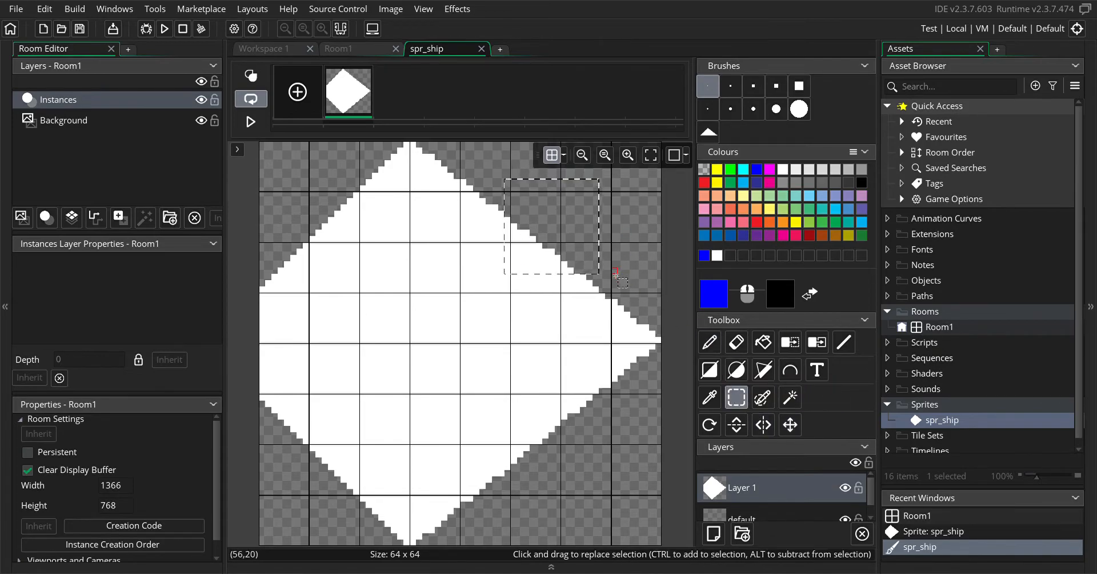
left_click_drag(617, 211, 656, 242)
key("Escape")
left_click(710, 344)
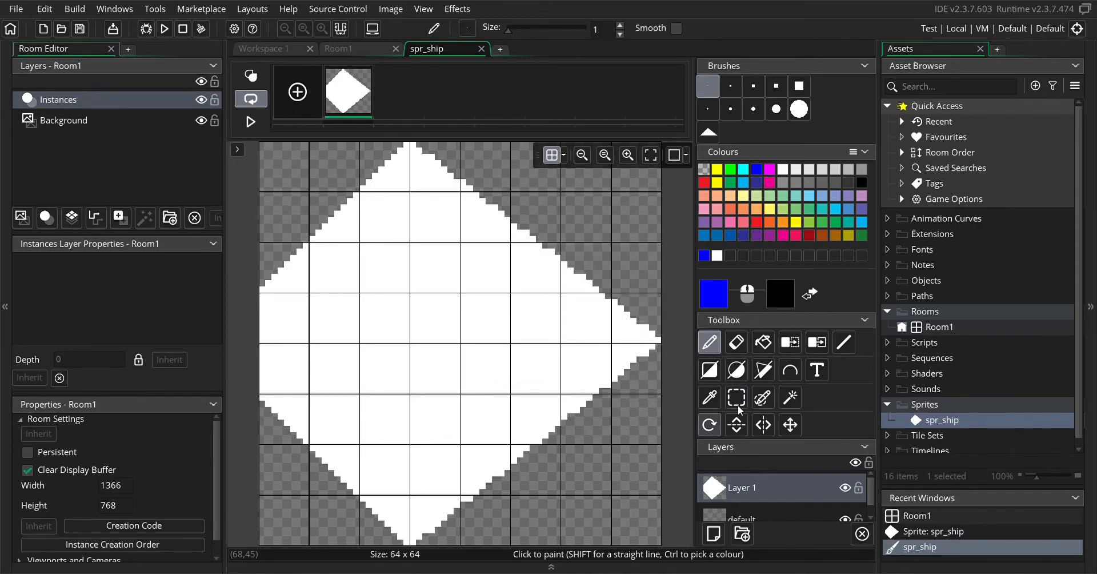
Select the whole white ship shape with the Magic wand and copy it as a custom brush
left_click(792, 398)
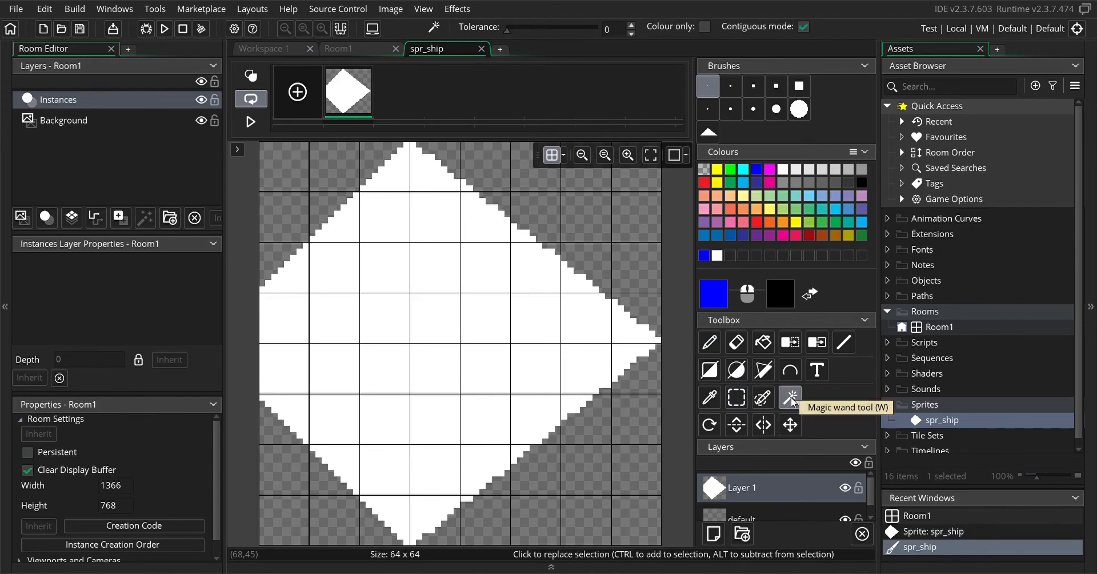
left_click(429, 237)
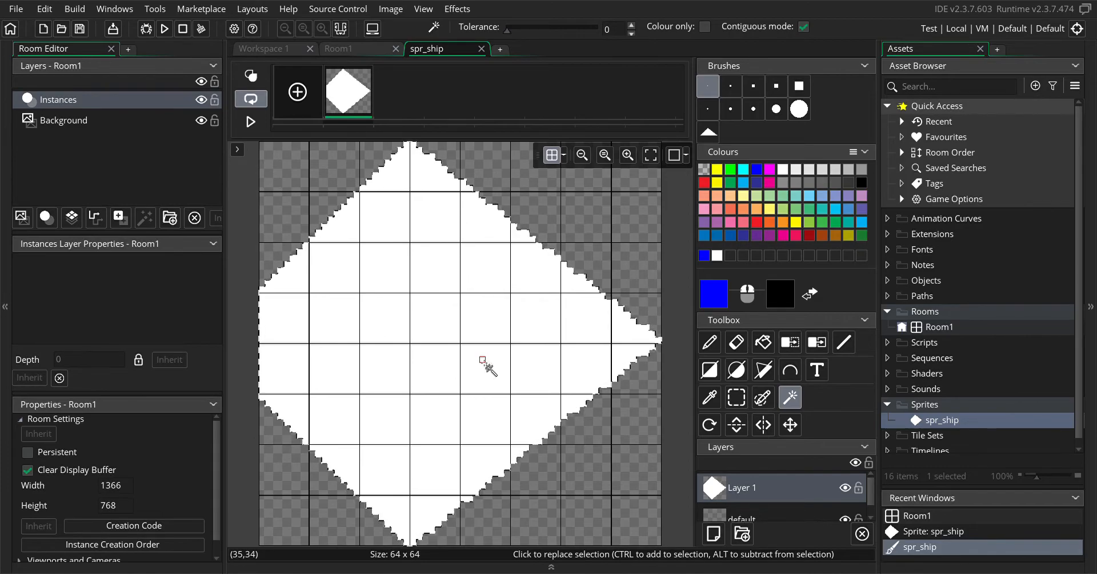
key("ctrl+c")
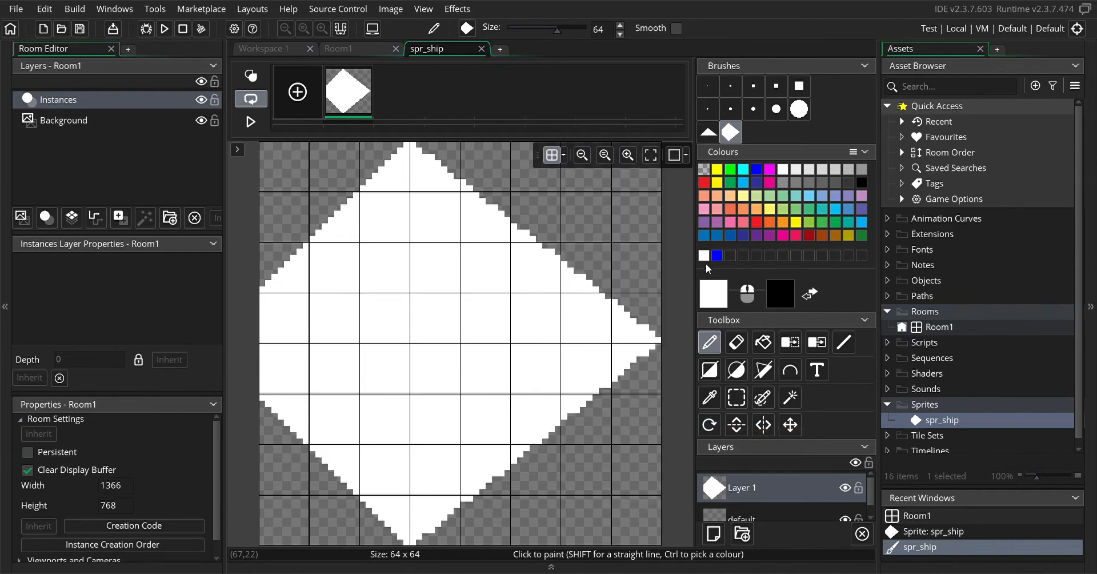
Resize the spr_ship canvas to 164 by 164 pixels without scaling the image
double_click(934, 422)
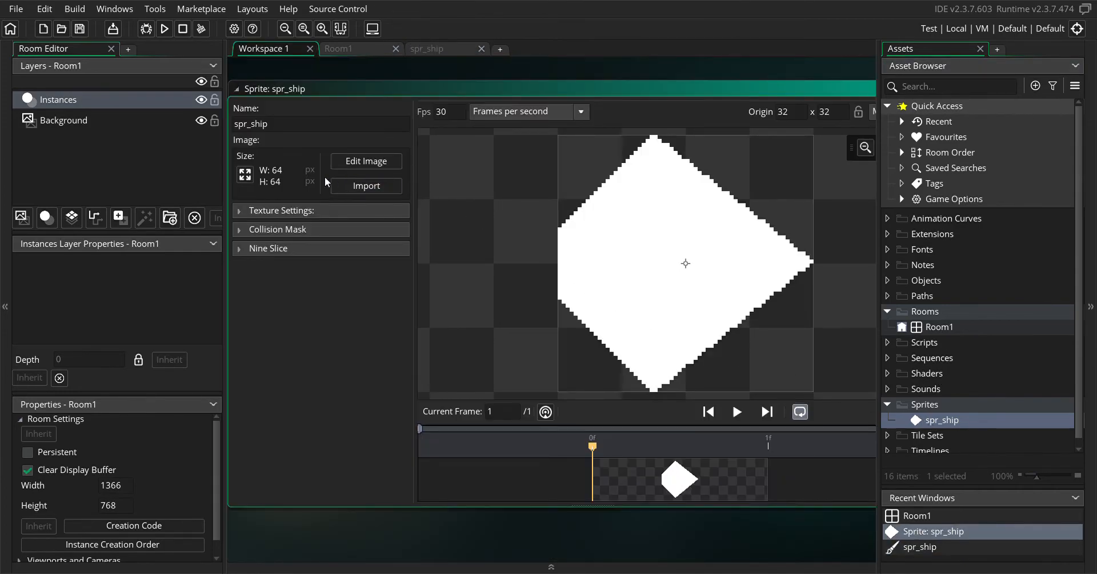
left_click(244, 175)
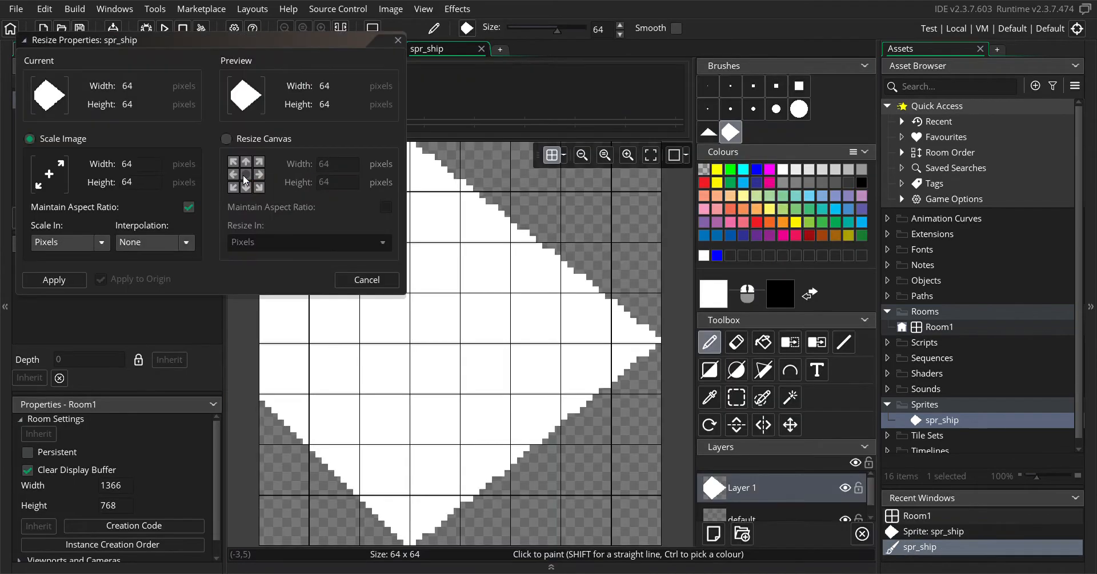
left_click(226, 139)
left_click(338, 166)
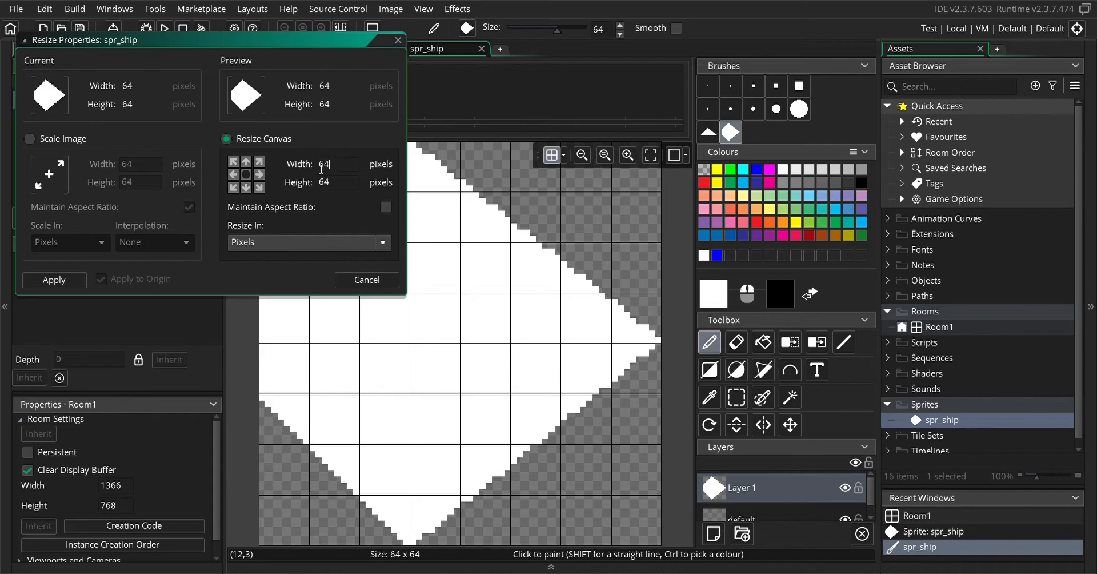
left_click(320, 165)
type("1")
left_click(321, 183)
type("1")
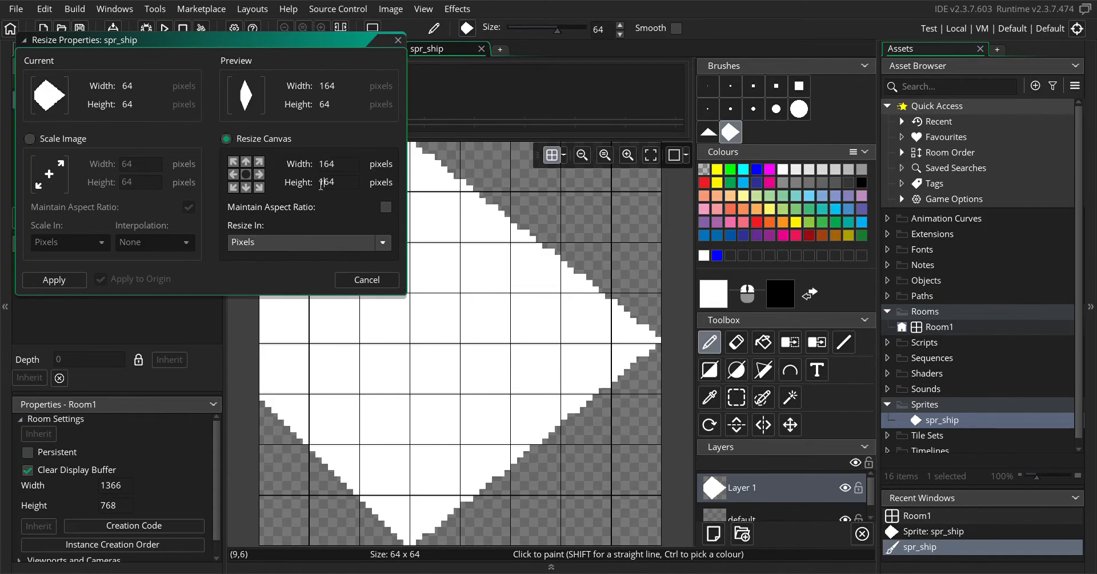
left_click(54, 279)
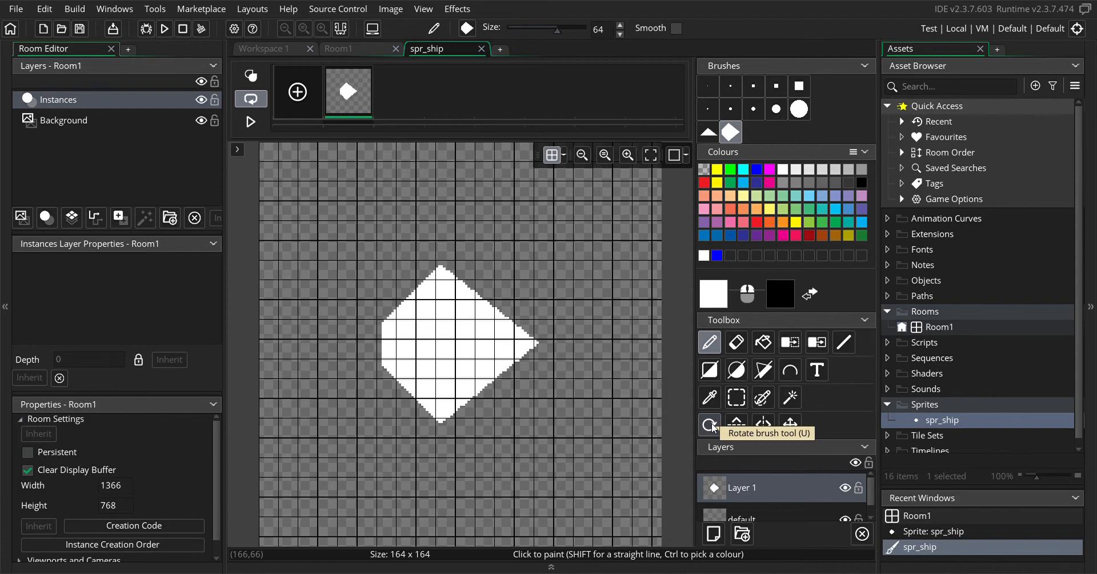
Copy a rectangular area around the ship as a custom brush, rotate it to 270 degrees, and return to the size 1 brush
left_click(737, 397)
left_click_drag(358, 250, 557, 439)
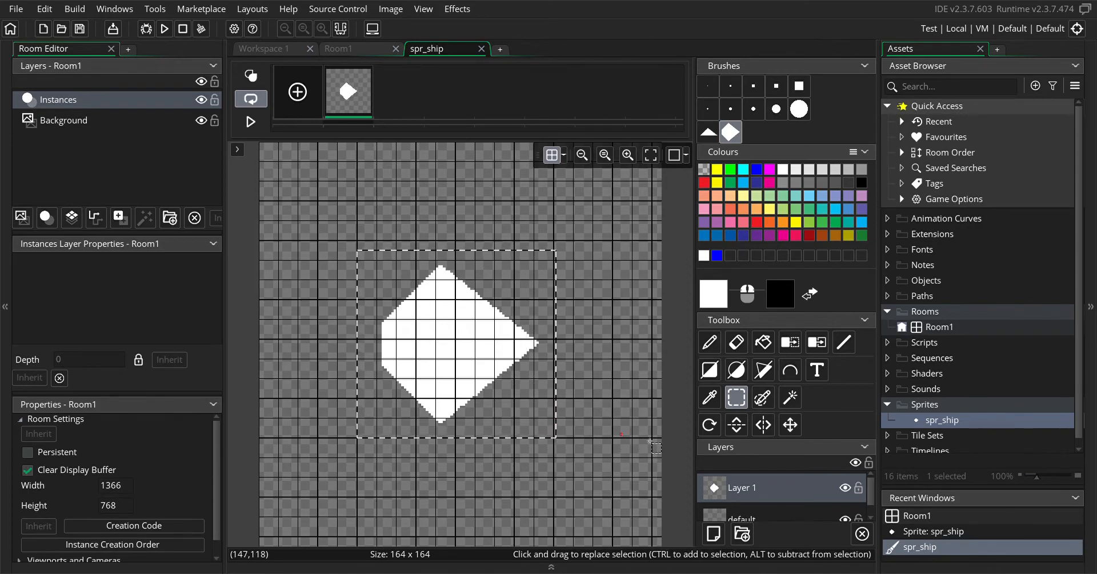
left_click(709, 427)
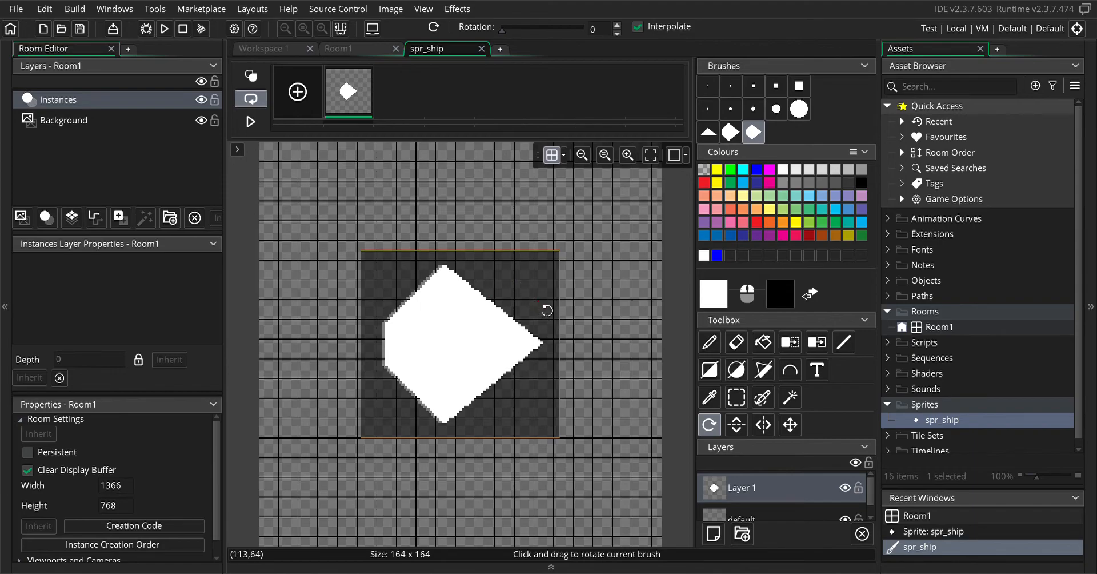
mouse_move(547, 311)
left_mouse_down()
mouse_move(581, 267)
mouse_move(650, 232)
mouse_move(581, 380)
mouse_move(589, 372)
left_mouse_up()
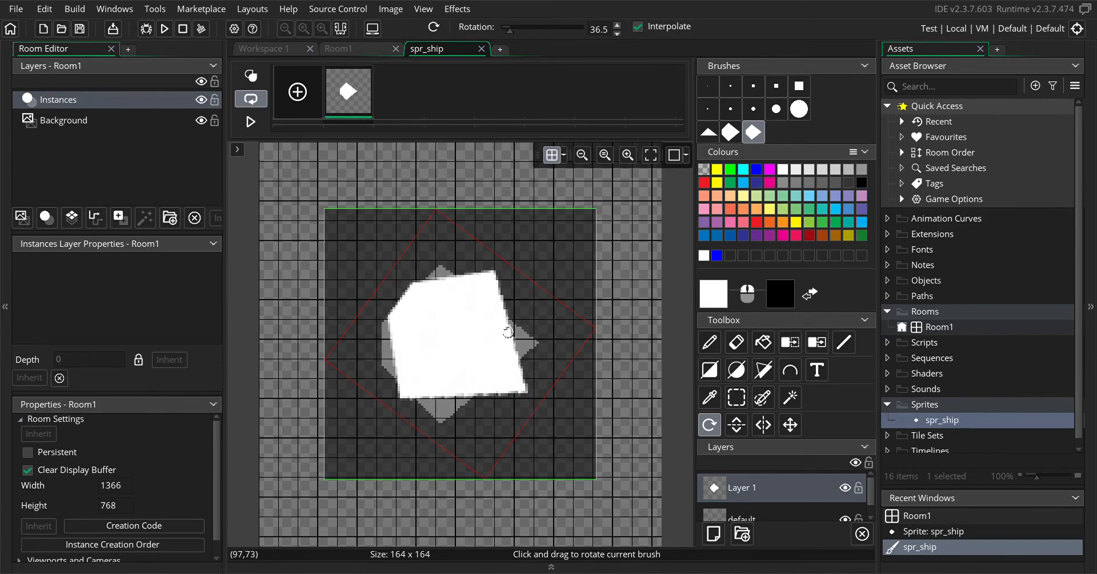
mouse_move(598, 327)
left_mouse_down()
mouse_move(600, 242)
mouse_move(610, 401)
mouse_move(443, 387)
mouse_move(492, 385)
mouse_move(542, 359)
mouse_move(453, 427)
left_mouse_up()
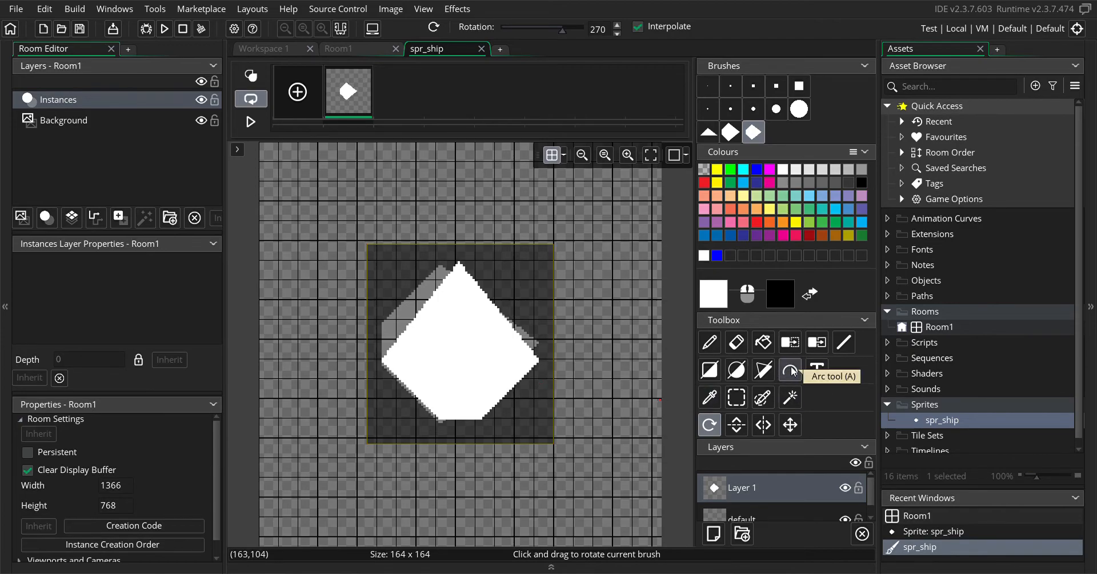
left_click(710, 342)
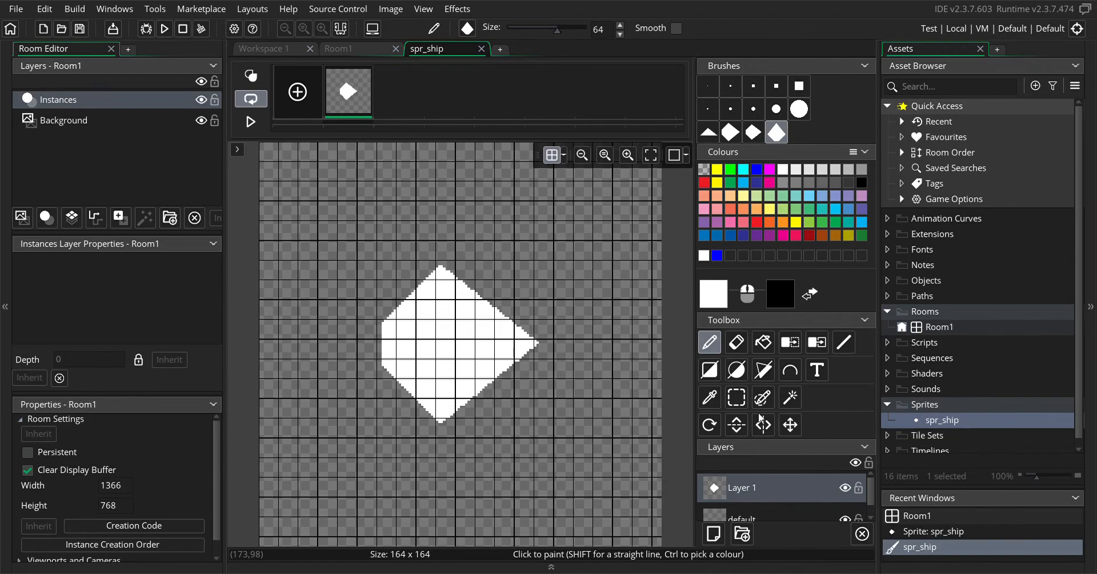
left_click(704, 84)
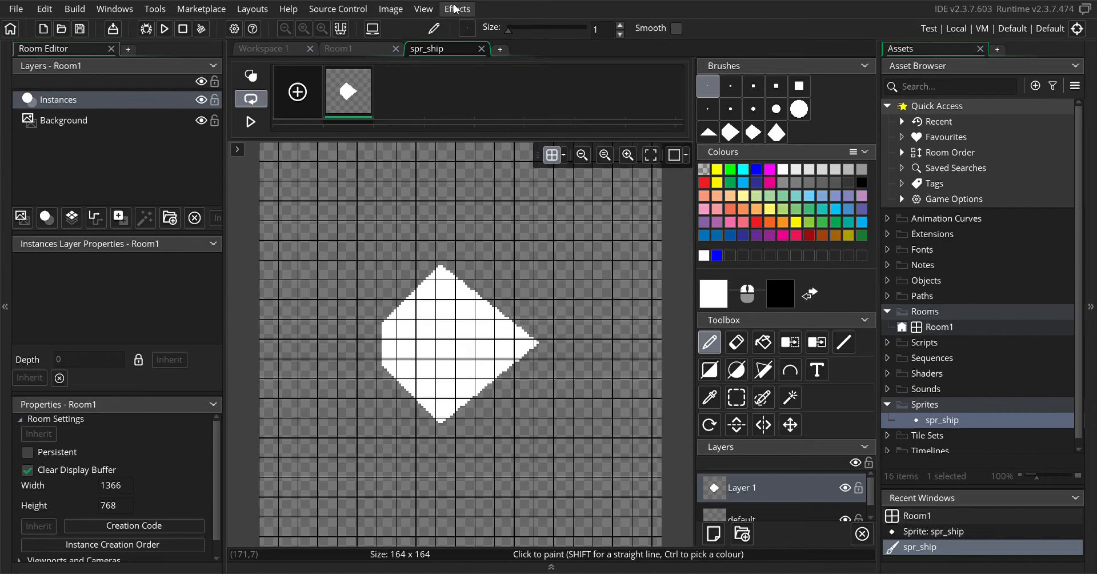
Look over the layers and the available image effects, and view Room1
scroll(758, 472, "down", 1)
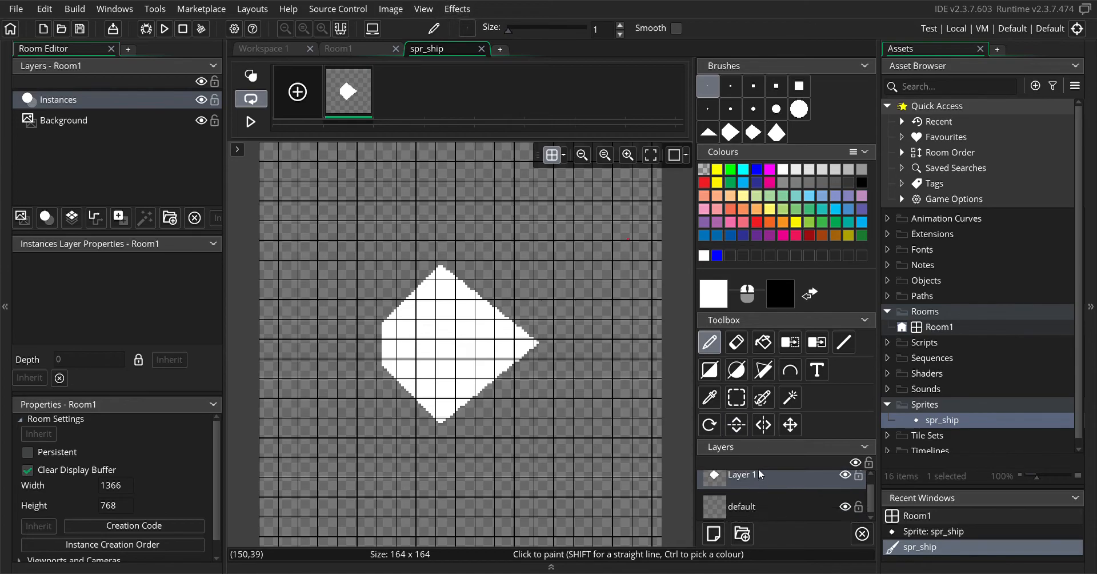
left_click(454, 10)
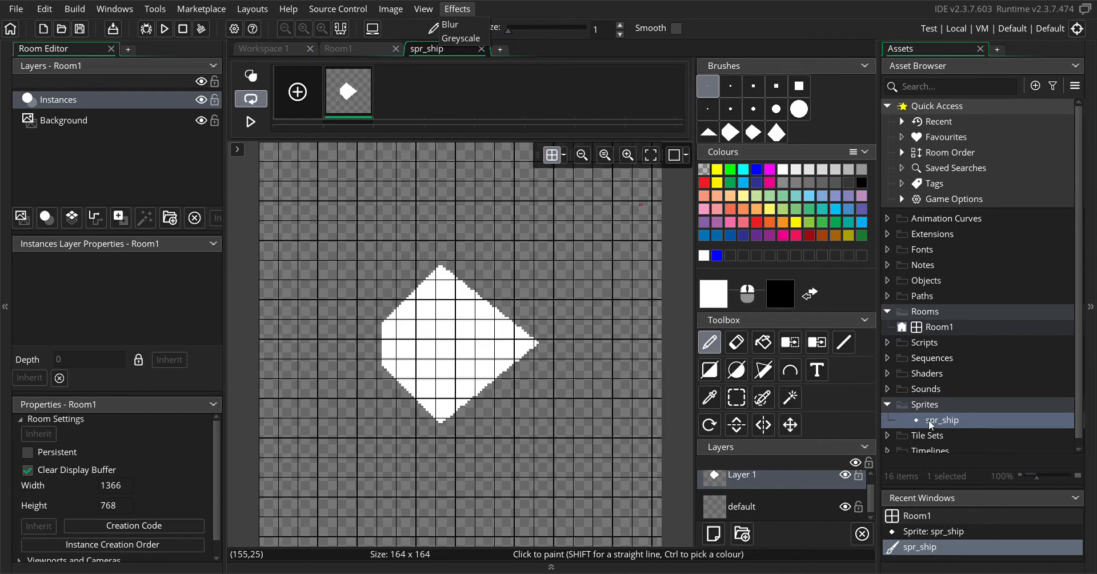
double_click(932, 327)
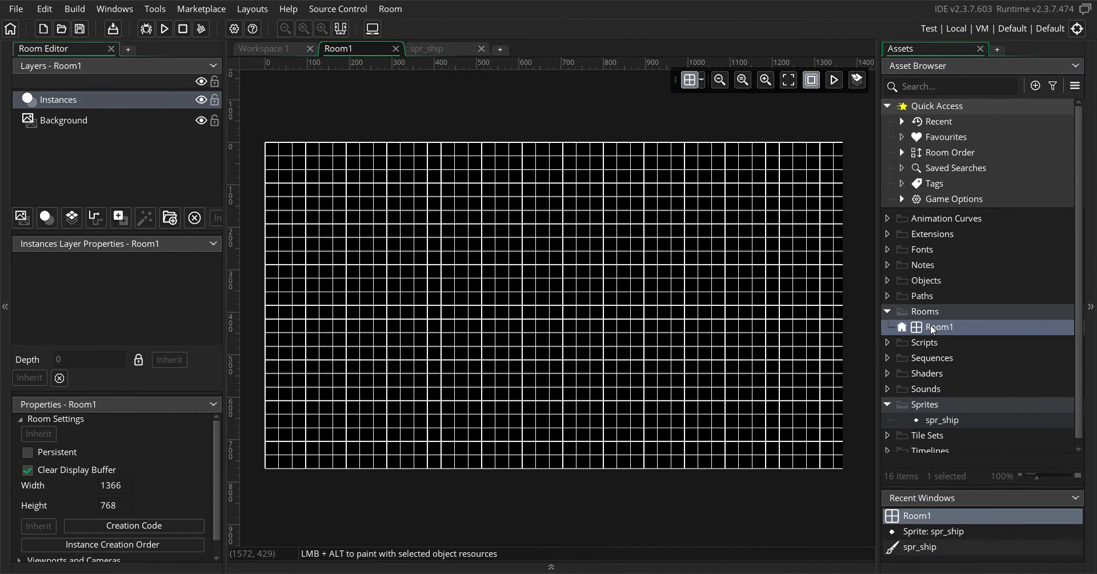
left_click(936, 421)
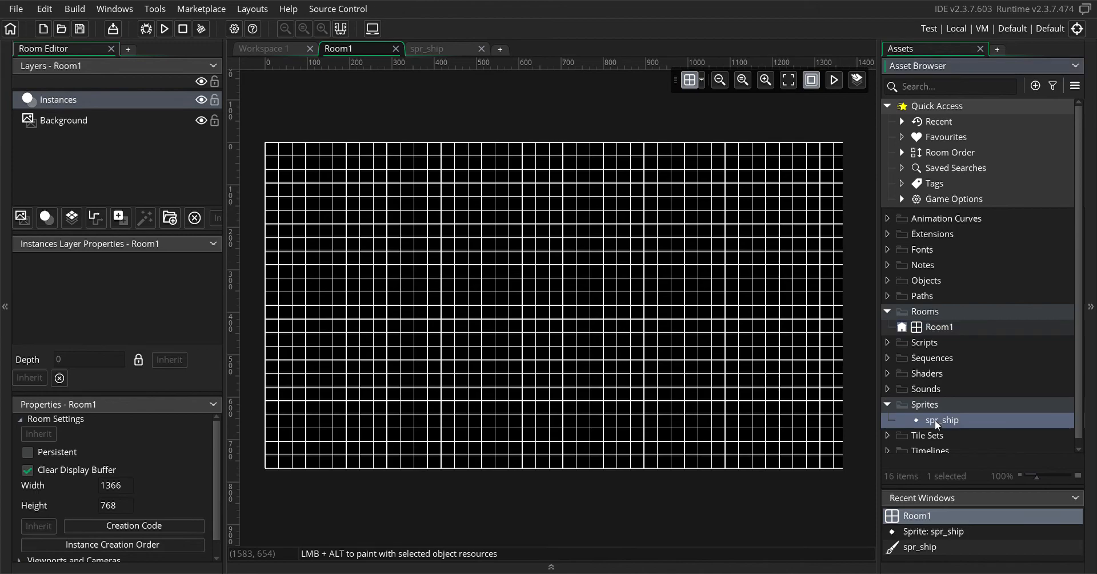
left_click_drag(935, 420, 942, 427)
Create a new object named obj_ship in the Objects group
left_click(888, 312)
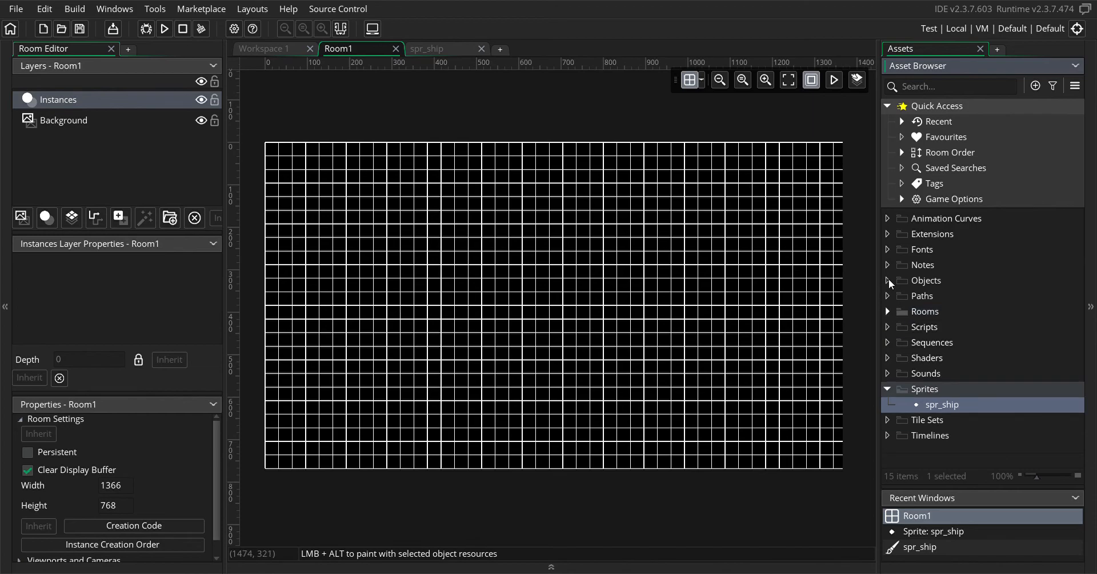
right_click(927, 280)
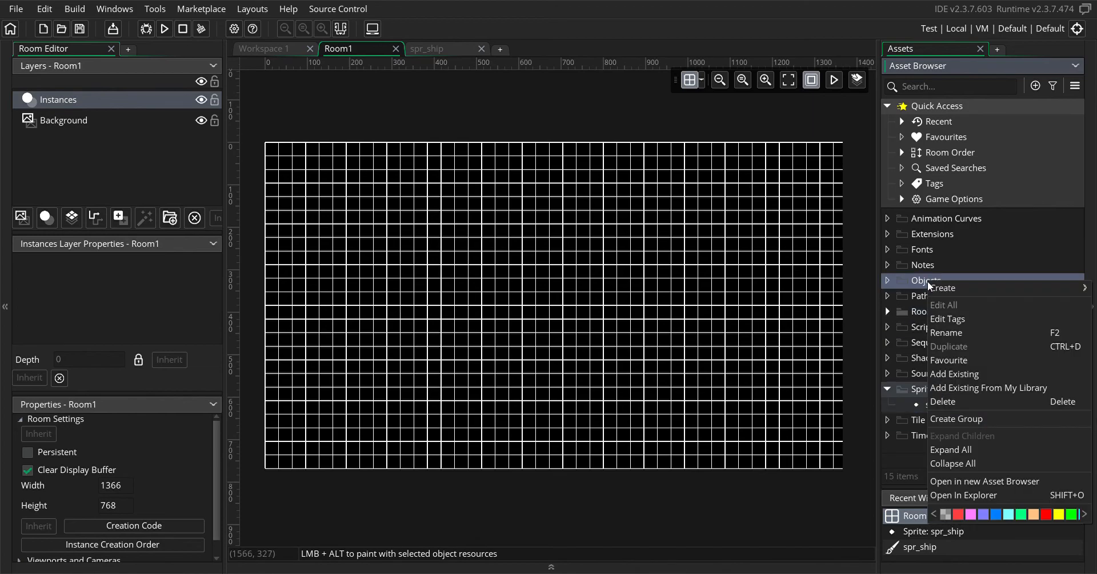
mouse_move(942, 287)
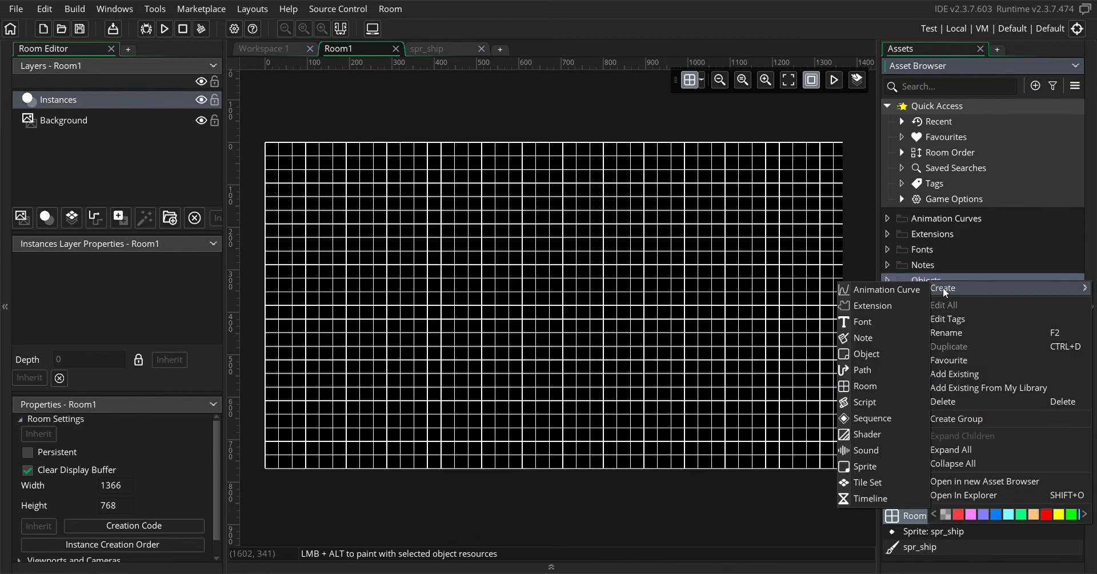
left_click(893, 354)
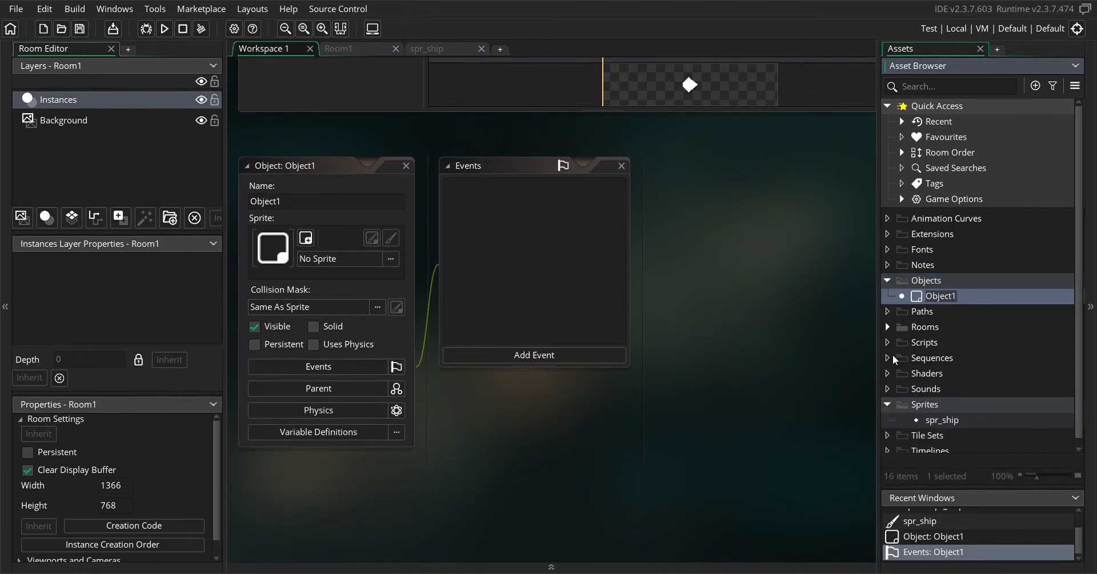
key("BackSpace")
type("obj_ship")
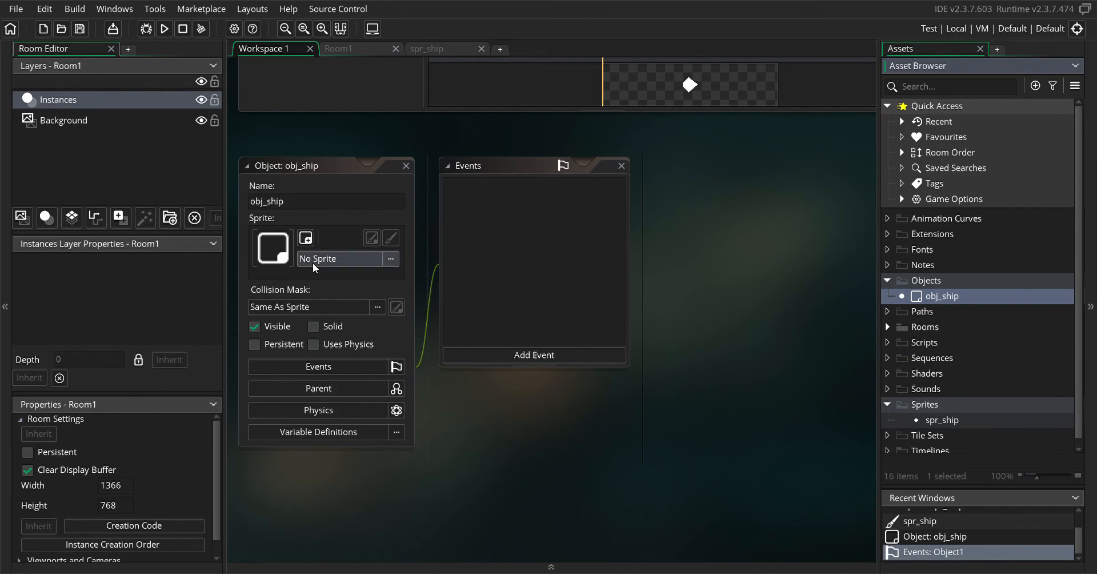
Assign spr_ship as the sprite of obj_ship
left_click(329, 259)
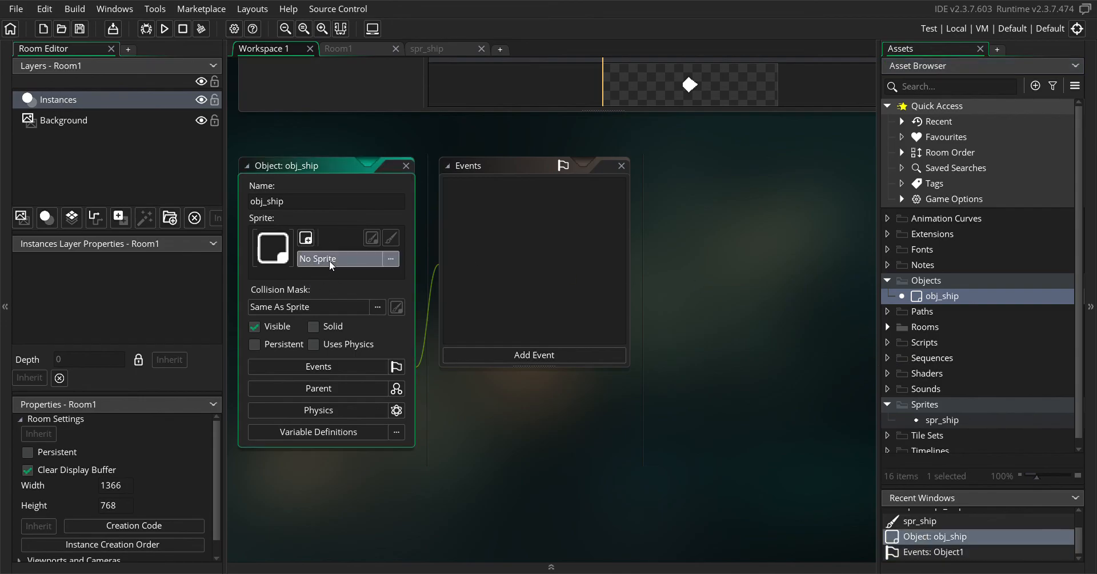
left_click(308, 328)
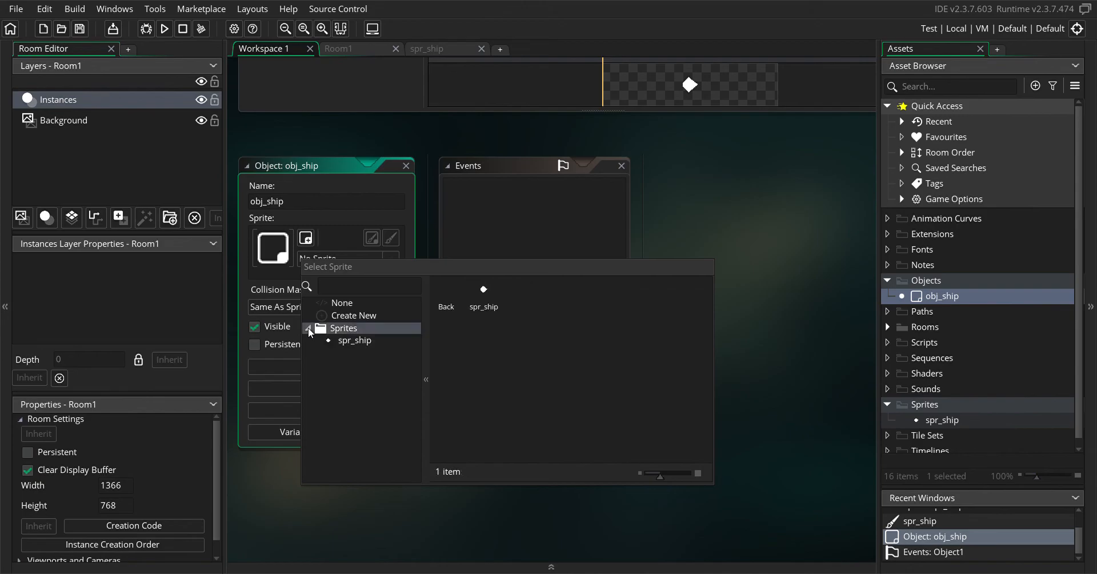
left_click(348, 341)
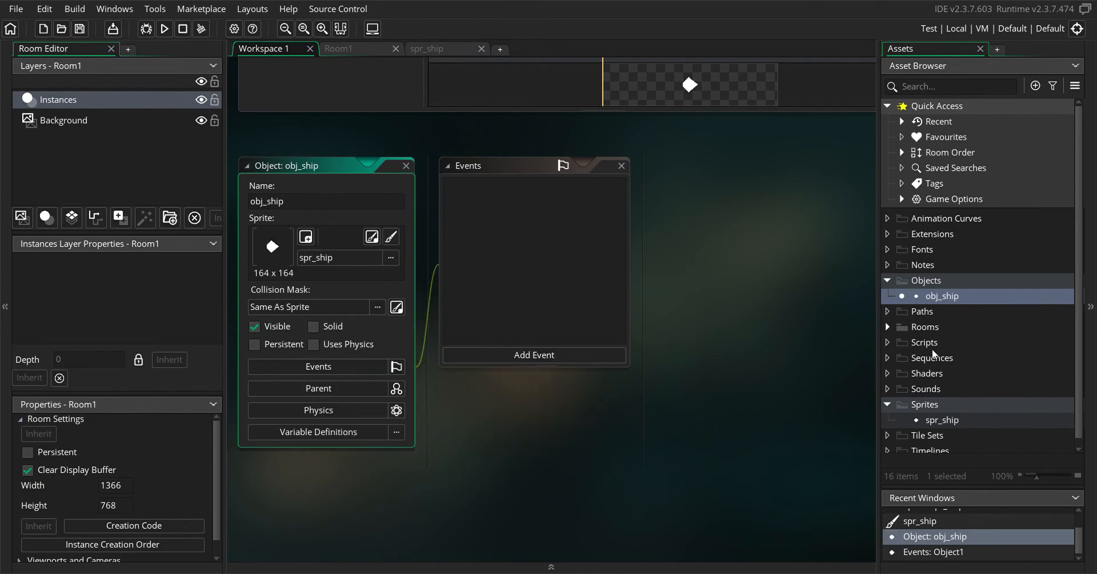
Open Room1 and place an instance of obj_ship slightly up and left of the room's centre
left_click(887, 327)
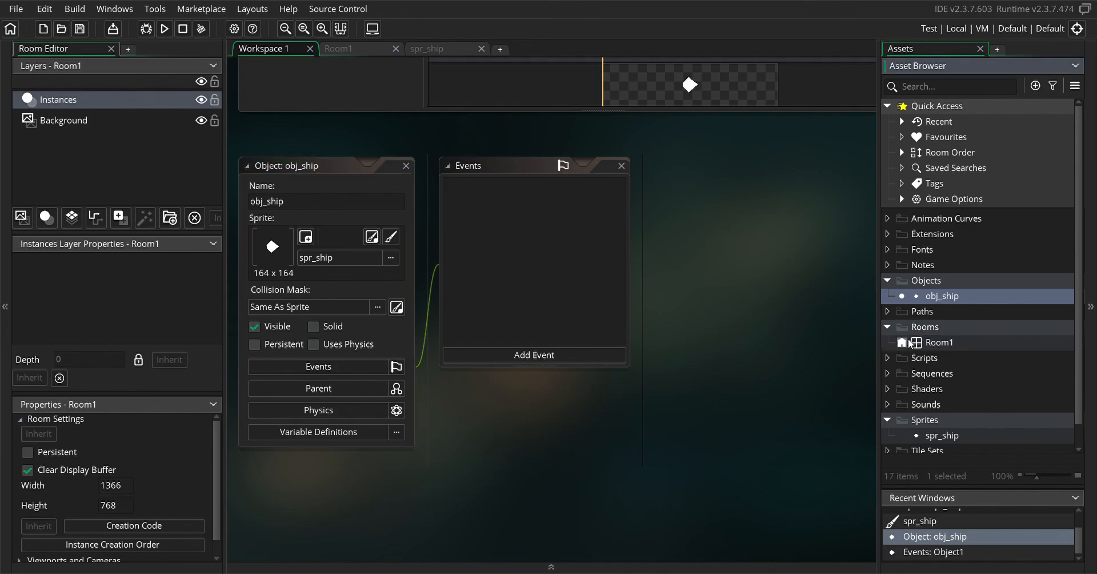
double_click(927, 343)
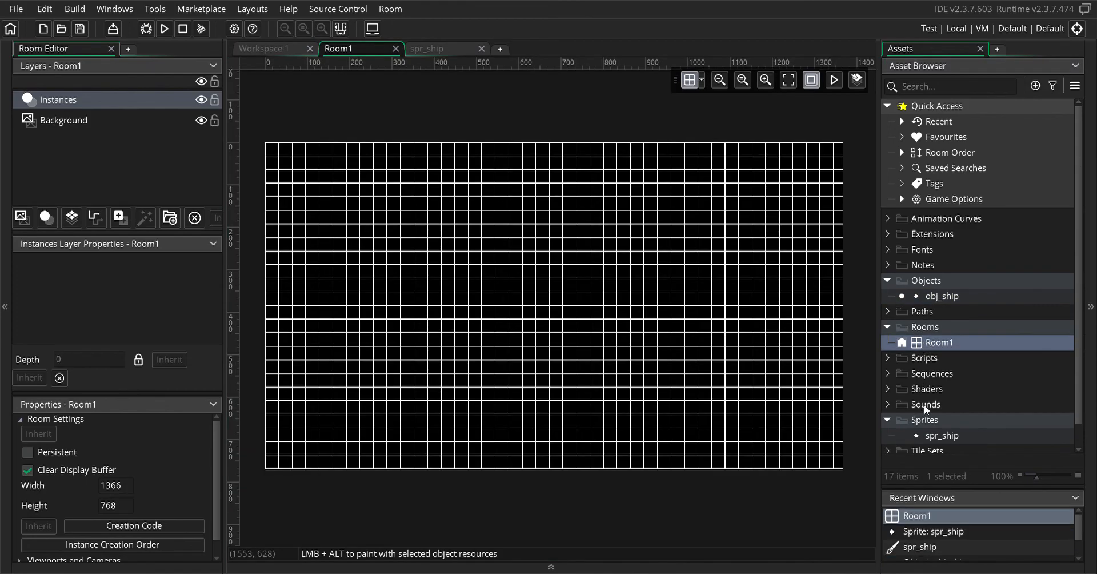
left_click_drag(932, 296, 521, 289)
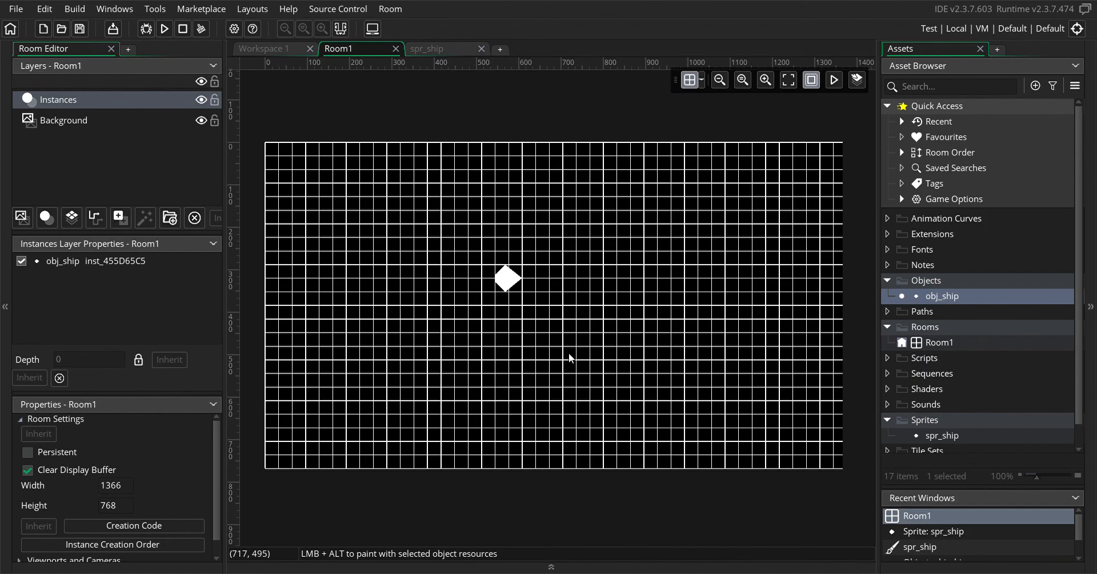
Open the obj_ship object for editing
double_click(944, 299)
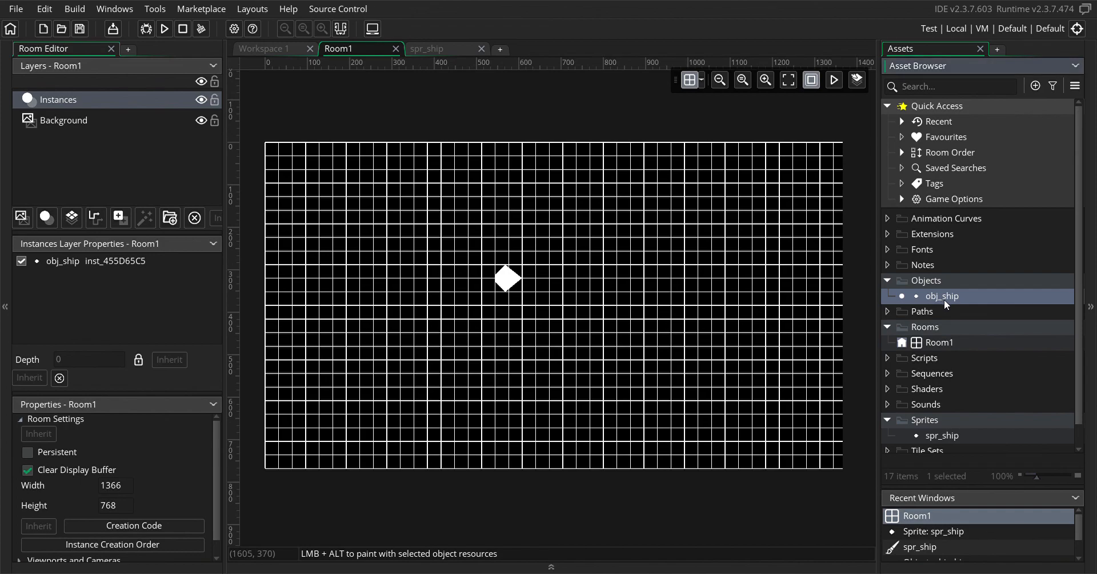